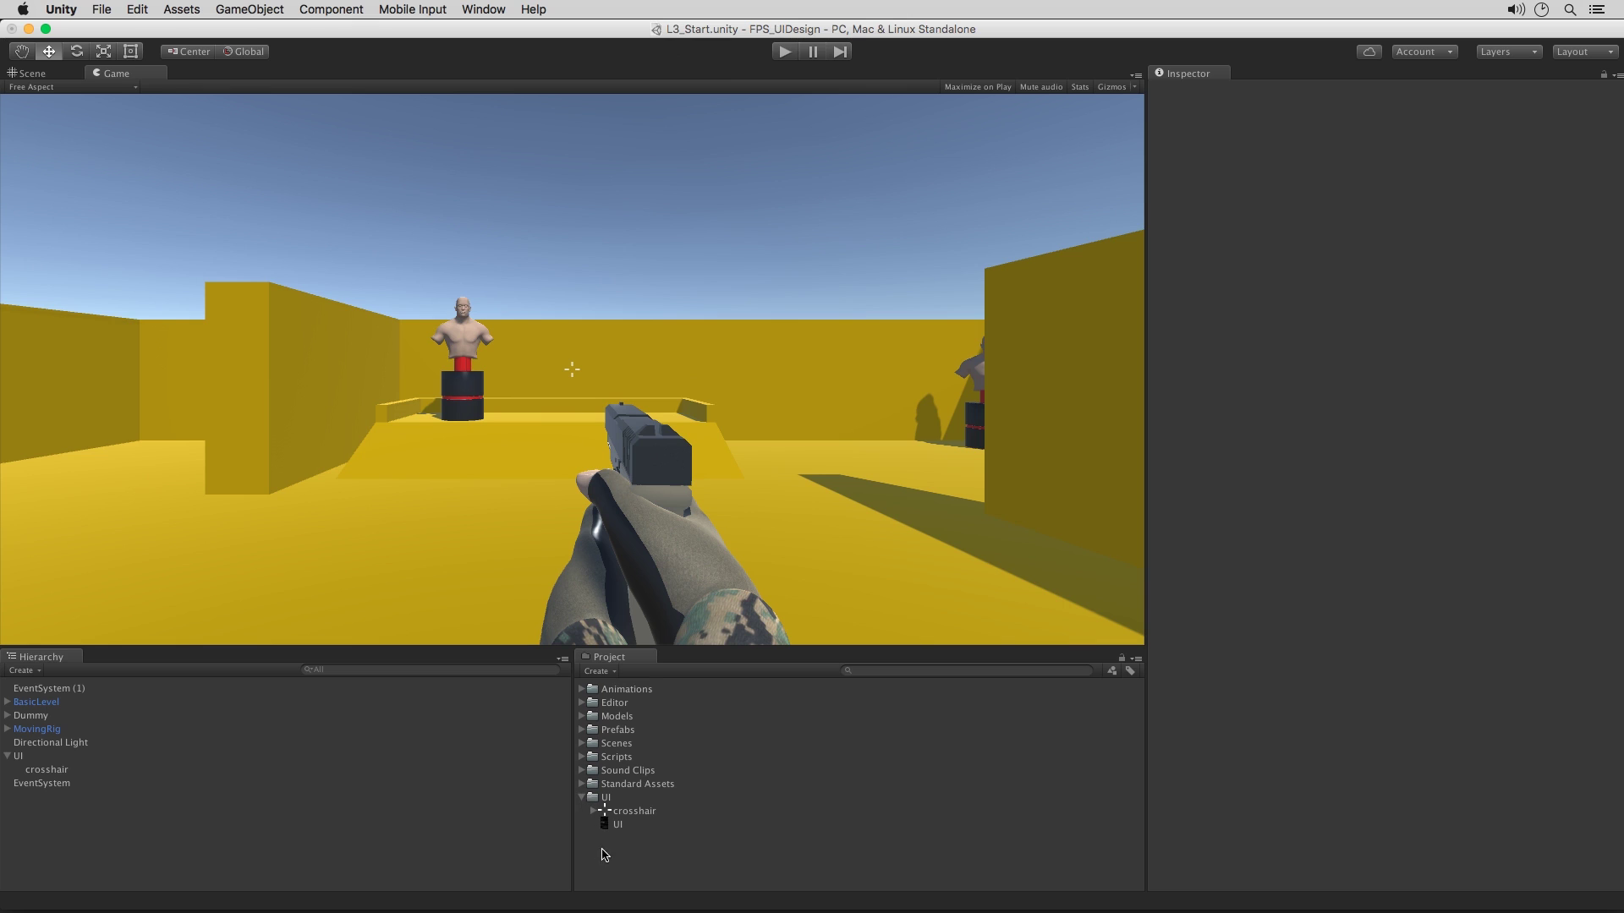
- Set the UI texture's type to Sprite (2D and UI) with sprite mode Multiple and apply the import settings
click(616, 824)
click(627, 800)
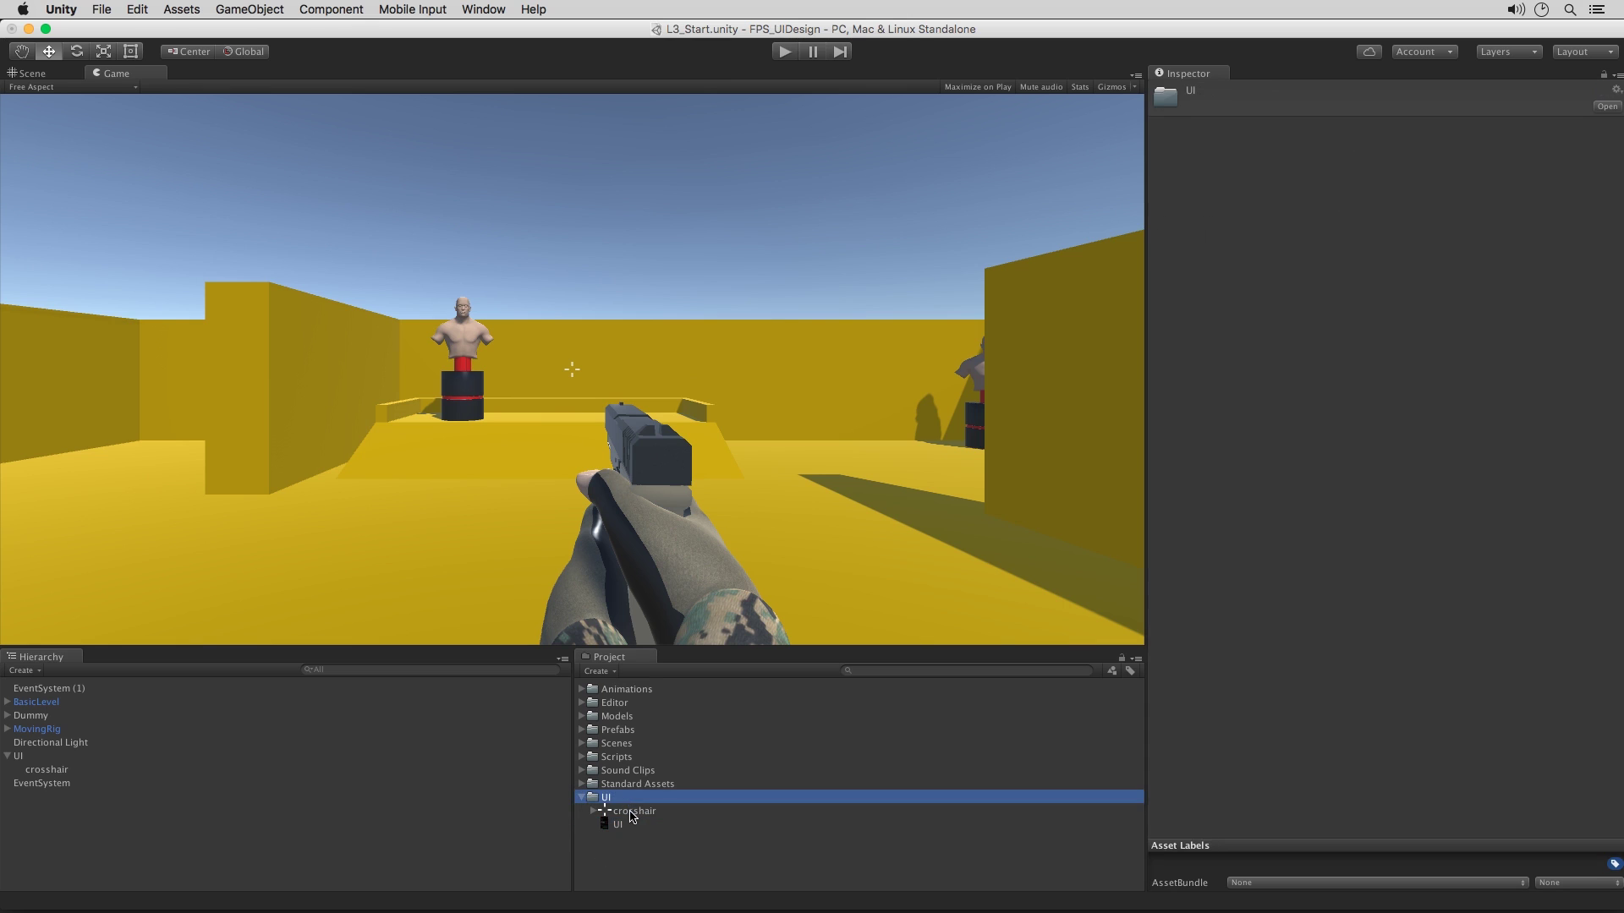
click(629, 812)
click(619, 824)
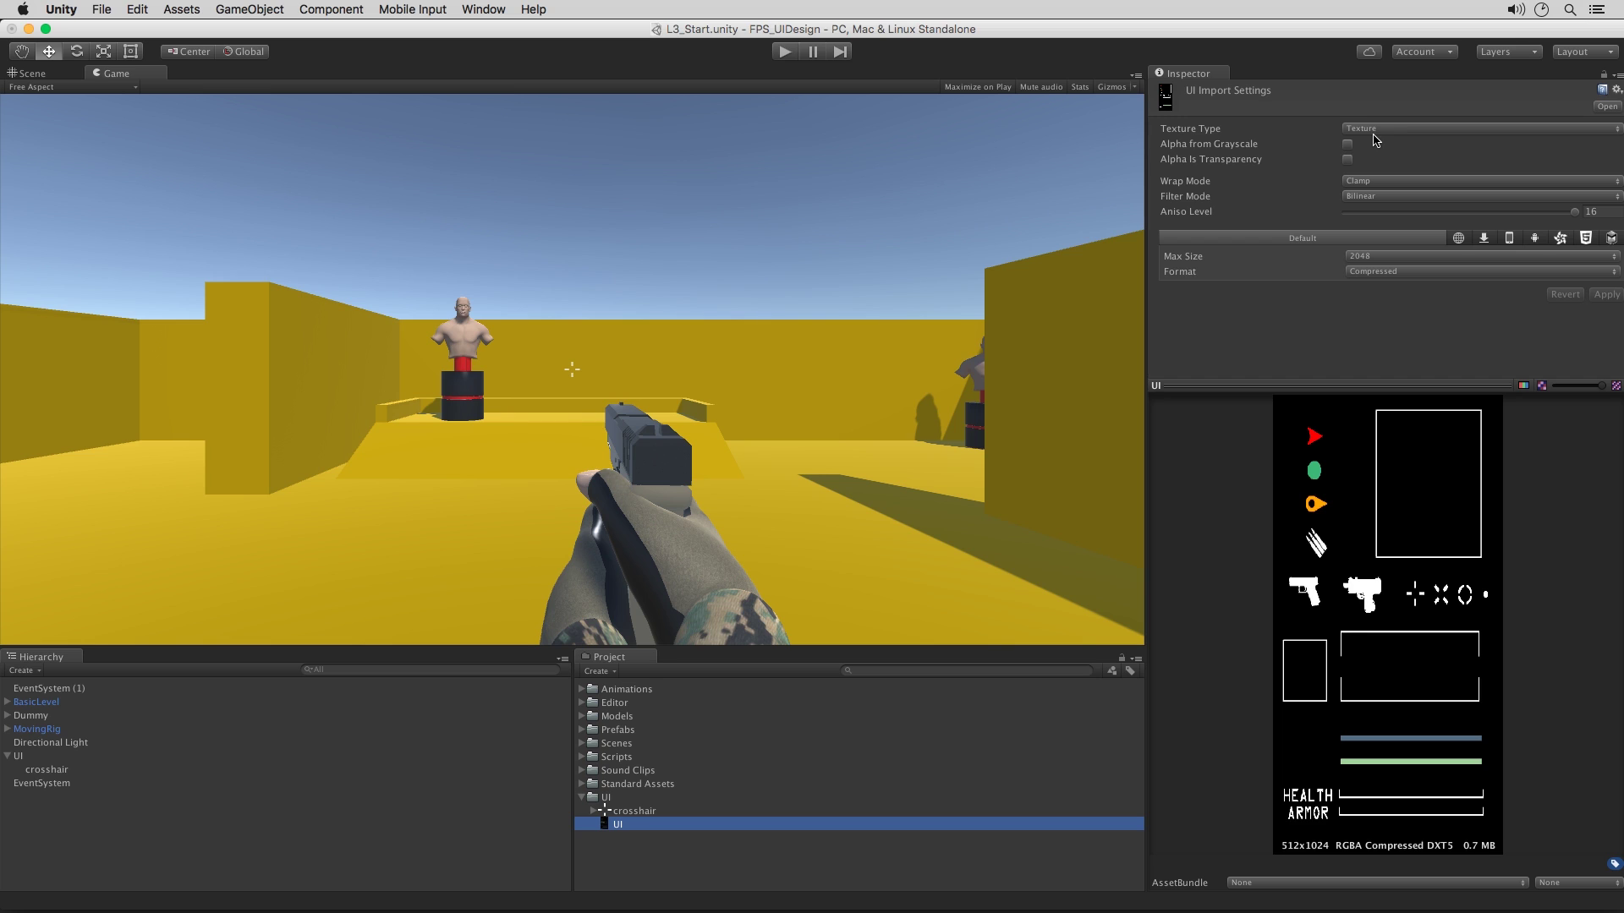
click(1373, 131)
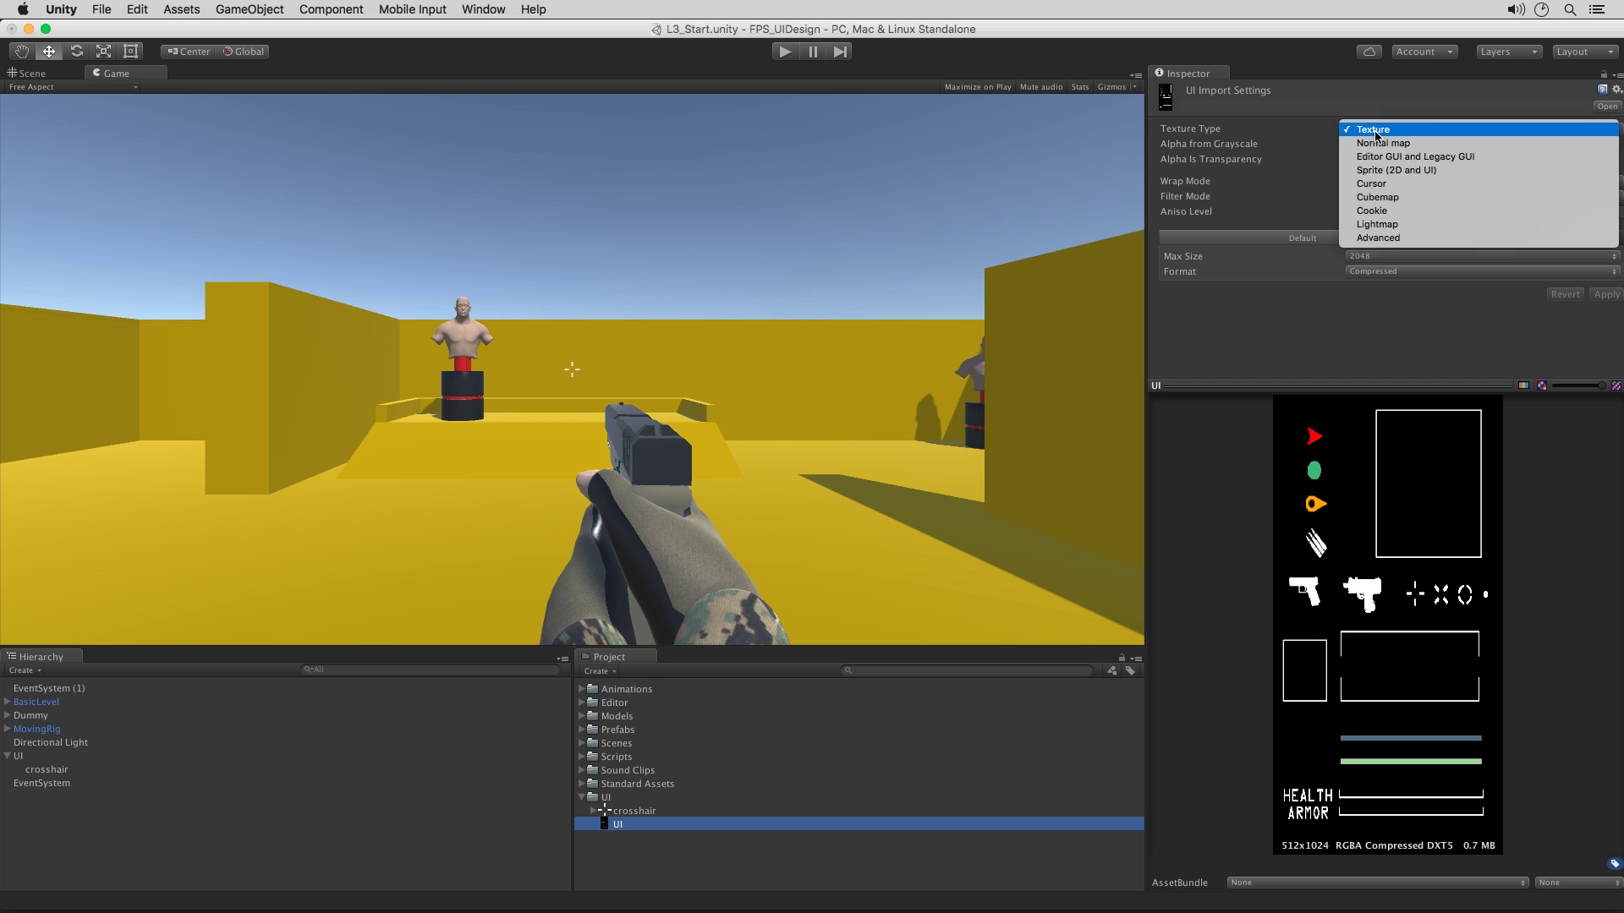
click(1416, 171)
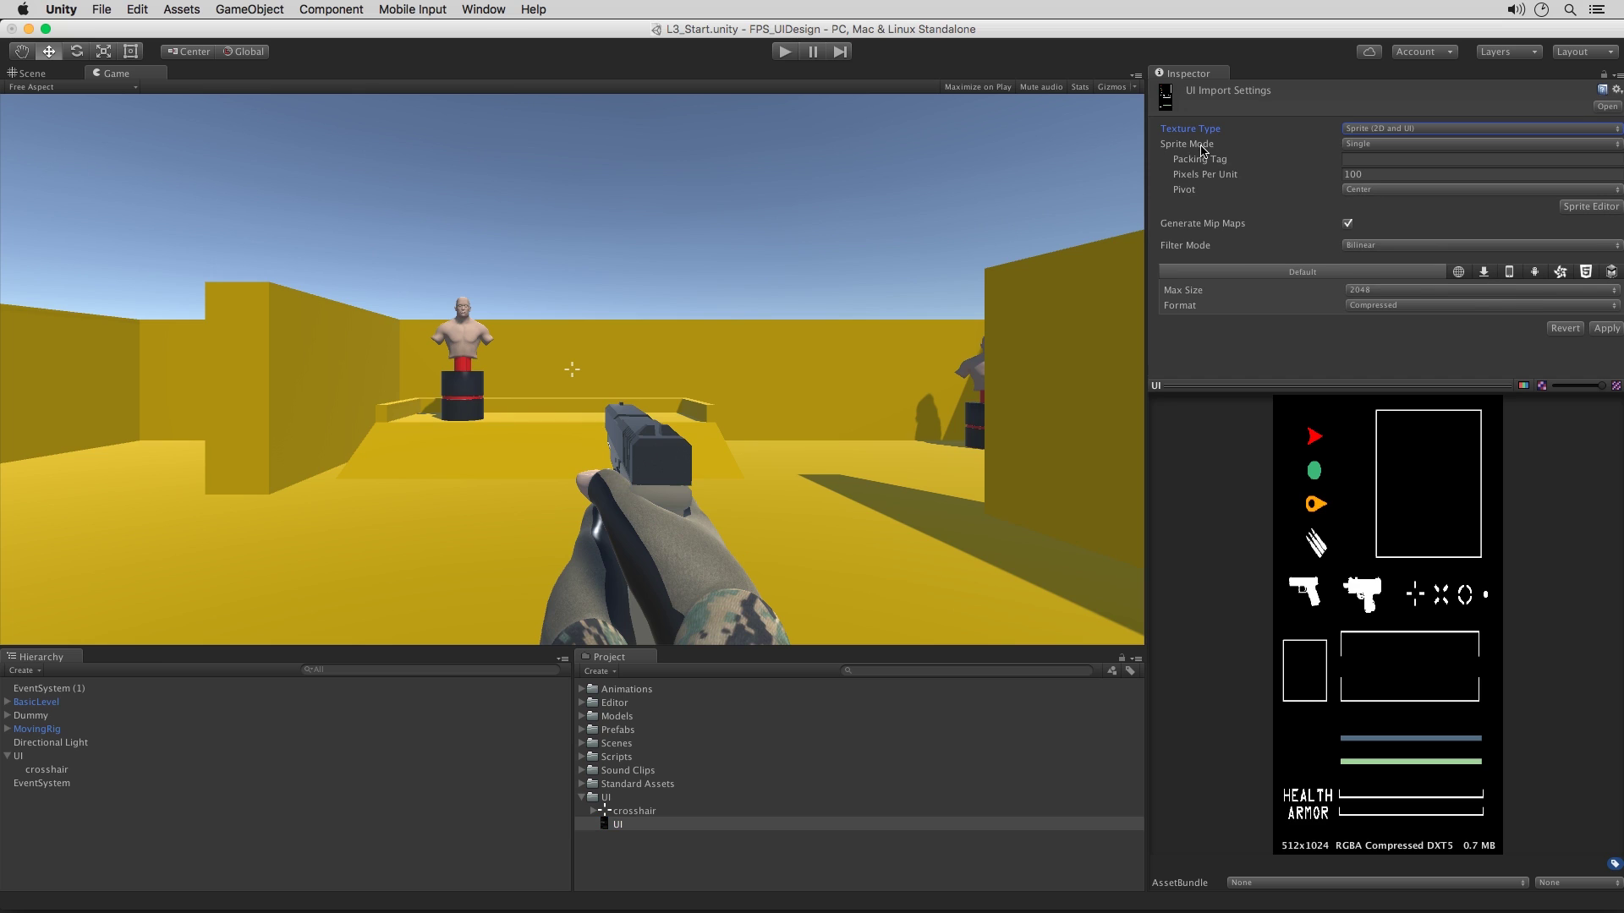
click(1371, 145)
click(1385, 159)
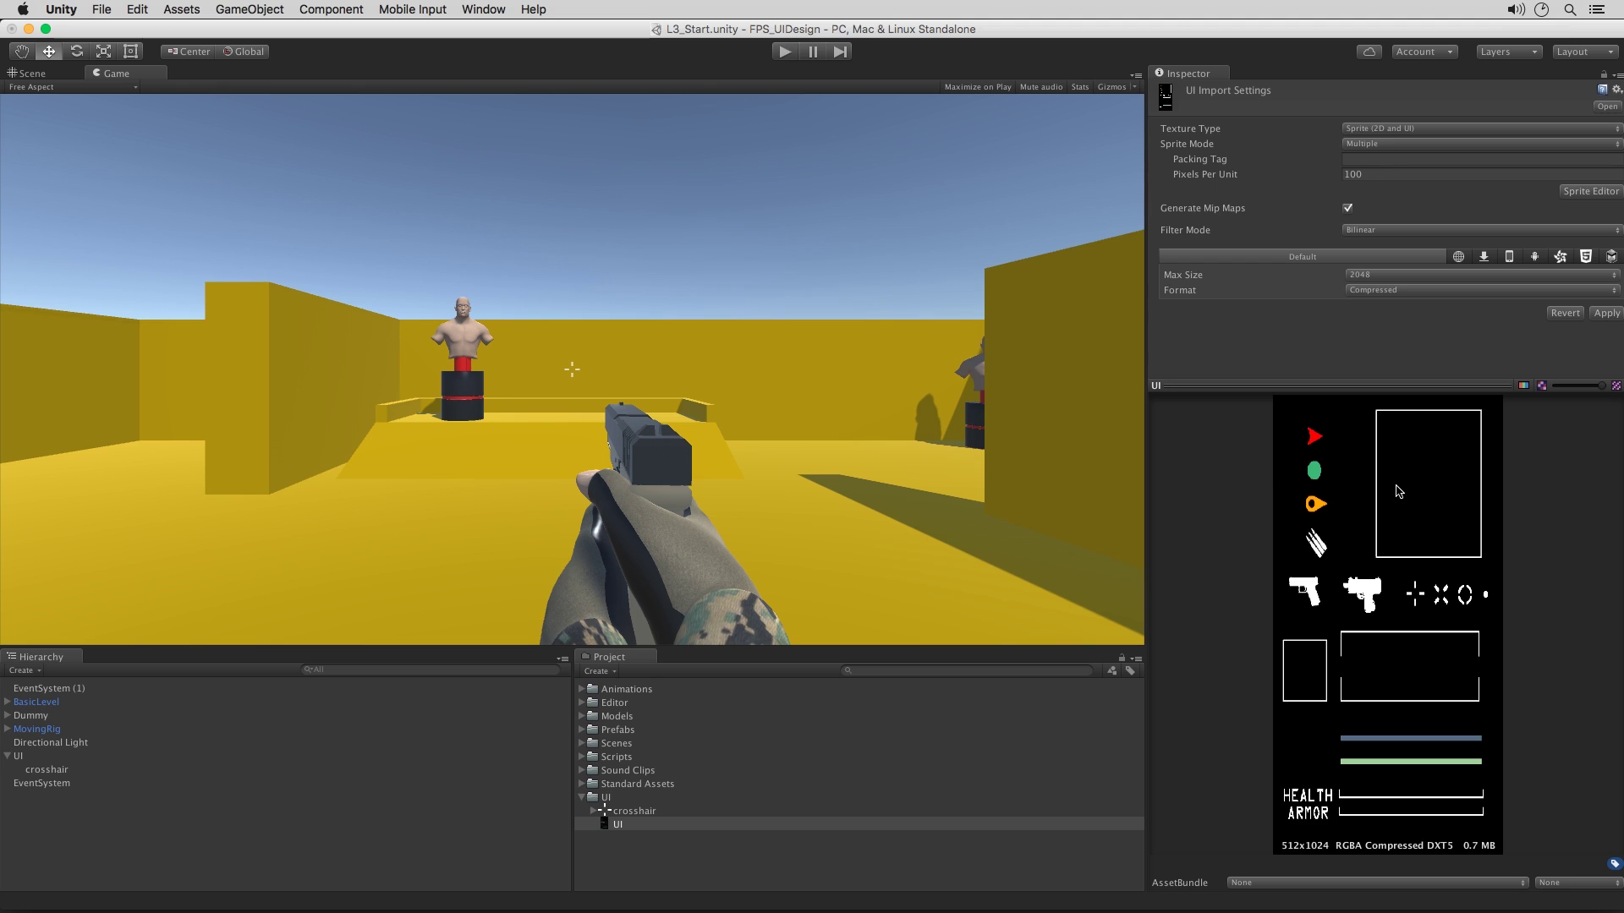
click(1606, 313)
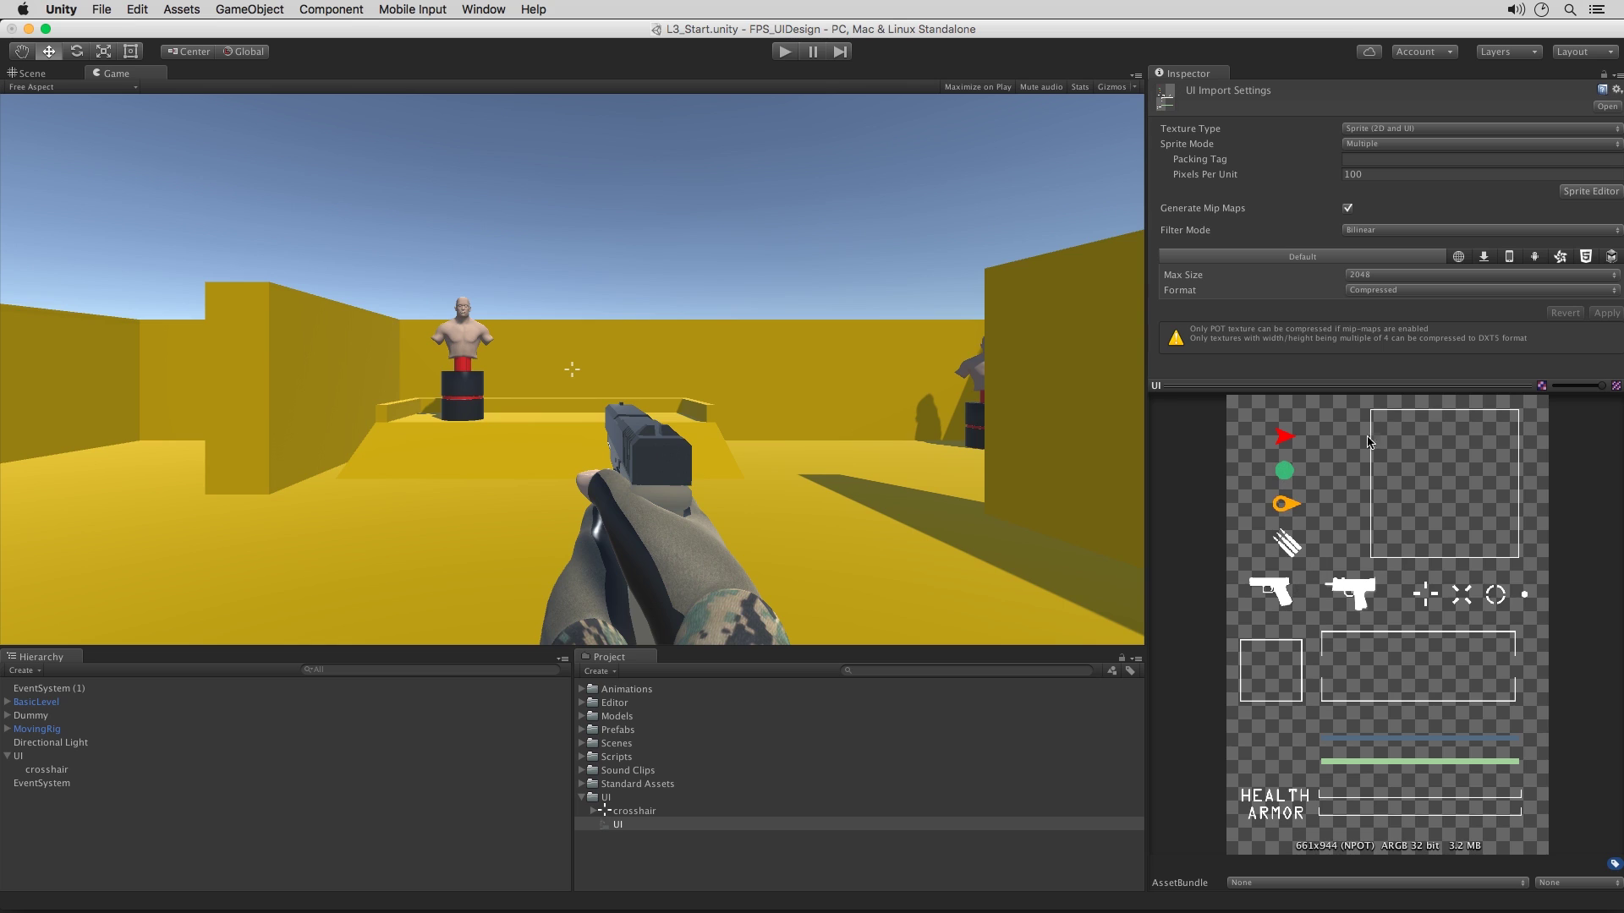
- In the Sprite Editor, slice the red arrow, green circle, orange marker and bullet icons into separate sprites trimmed to their graphics
click(1581, 193)
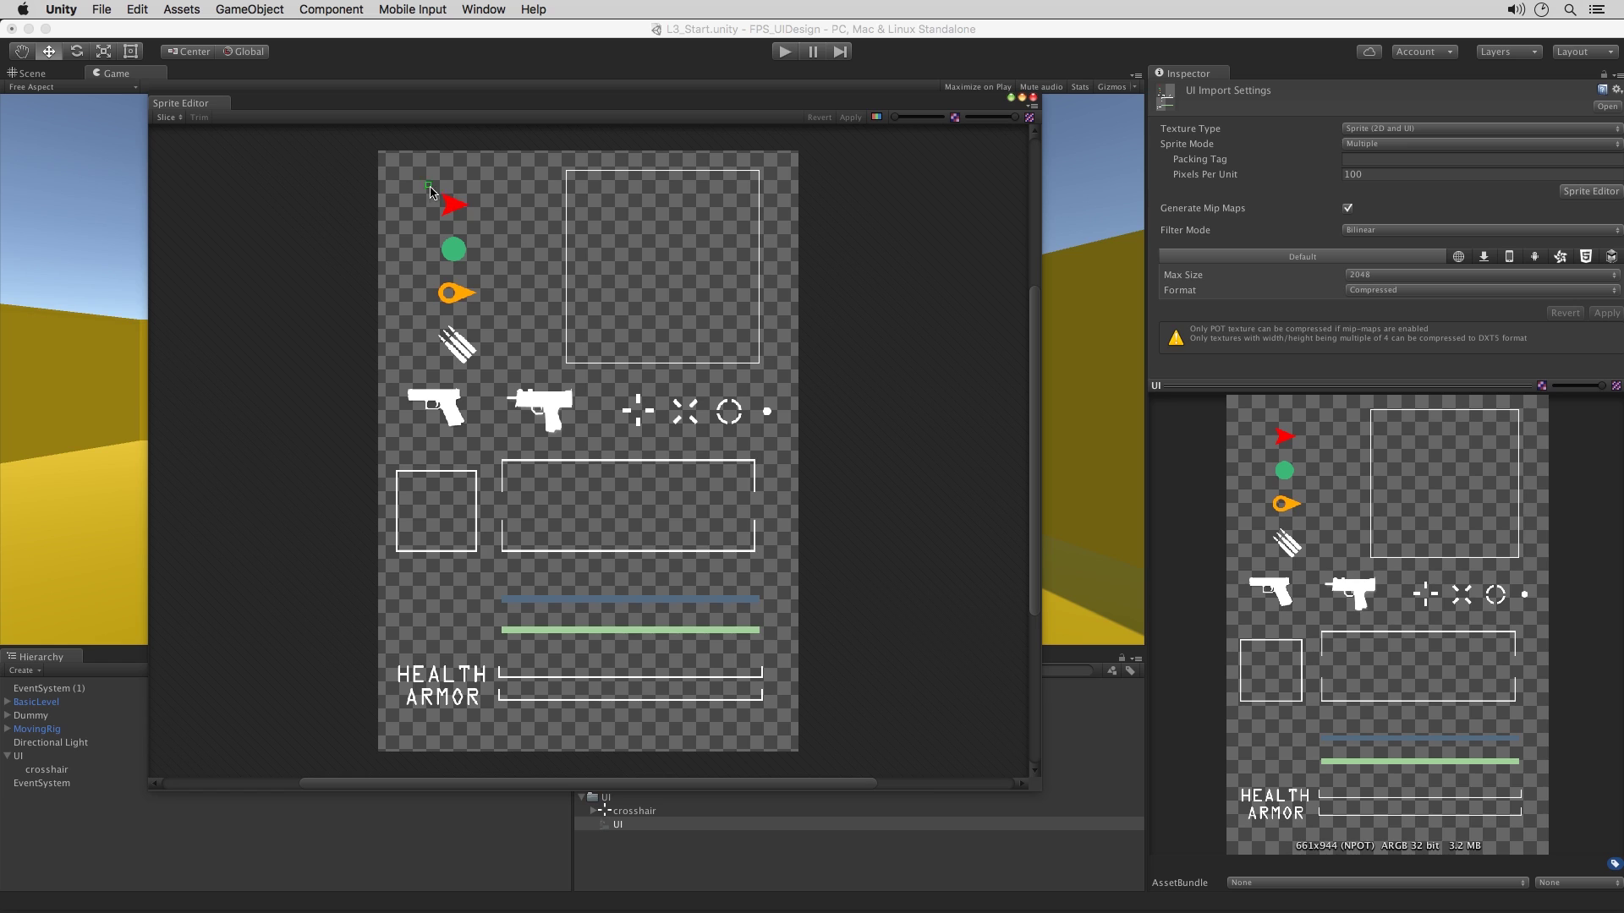
drag(426, 183, 487, 227)
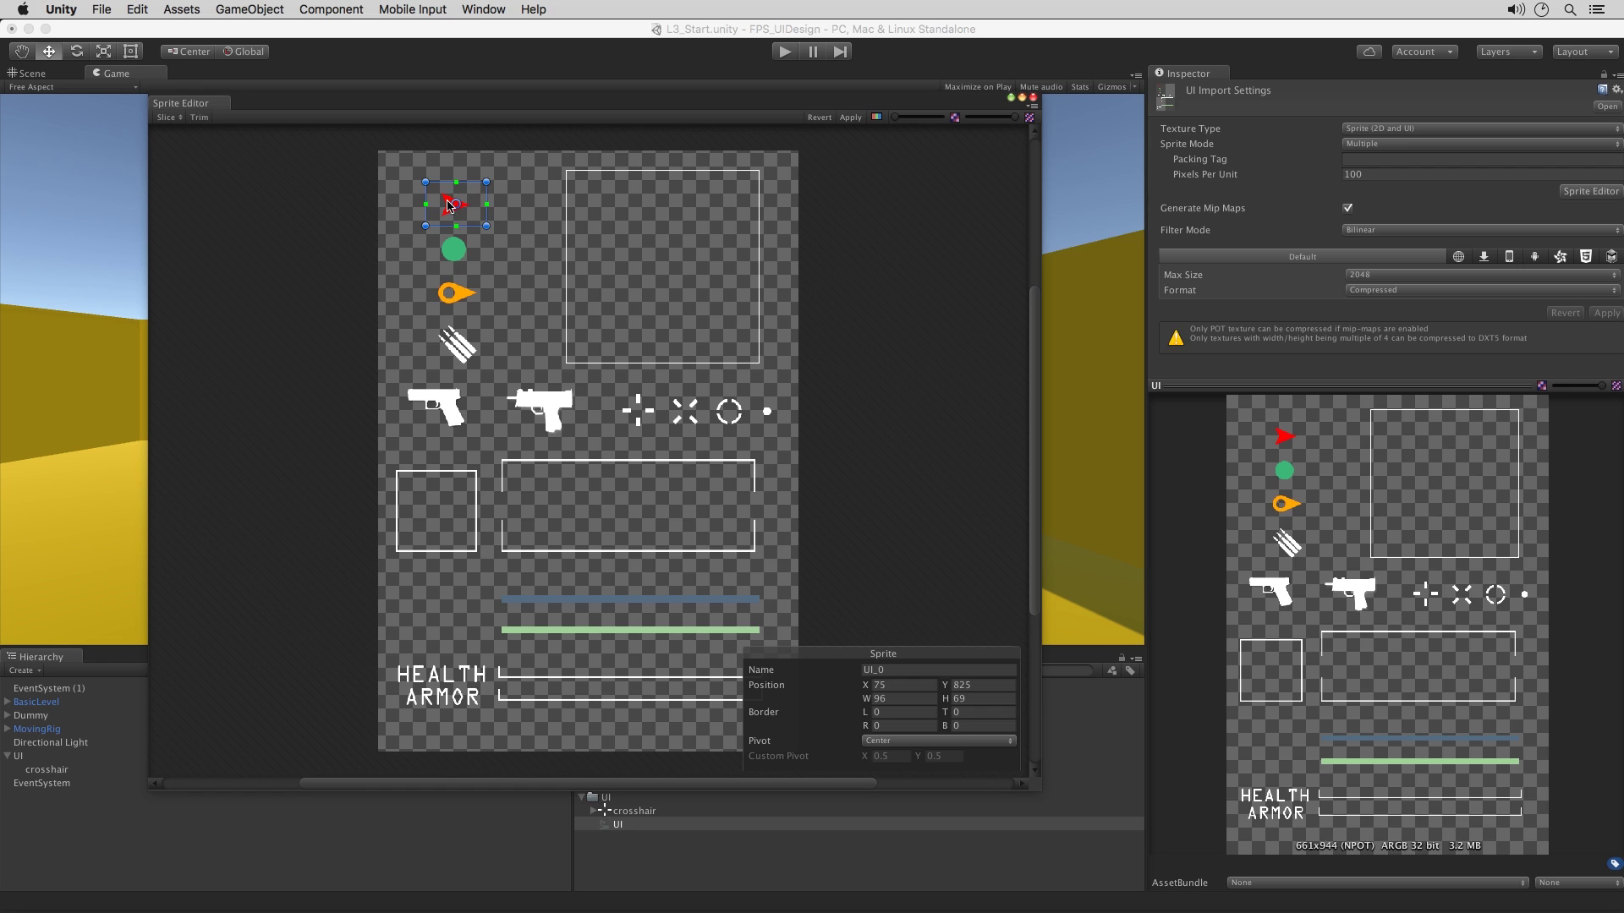
click(200, 118)
drag(434, 230, 474, 267)
drag(432, 276, 483, 309)
mouse_move(433, 320)
mouse_down()
mouse_move(483, 369)
mouse_move(474, 433)
mouse_up()
- Slice the remaining graphics, including the crosshairs, blue bar and the whole Health/Armor block, apply the slices and close the Sprite Editor
mouse_move(667, 392)
mouse_down()
mouse_move(704, 430)
mouse_move(746, 429)
mouse_up()
drag(477, 585, 767, 612)
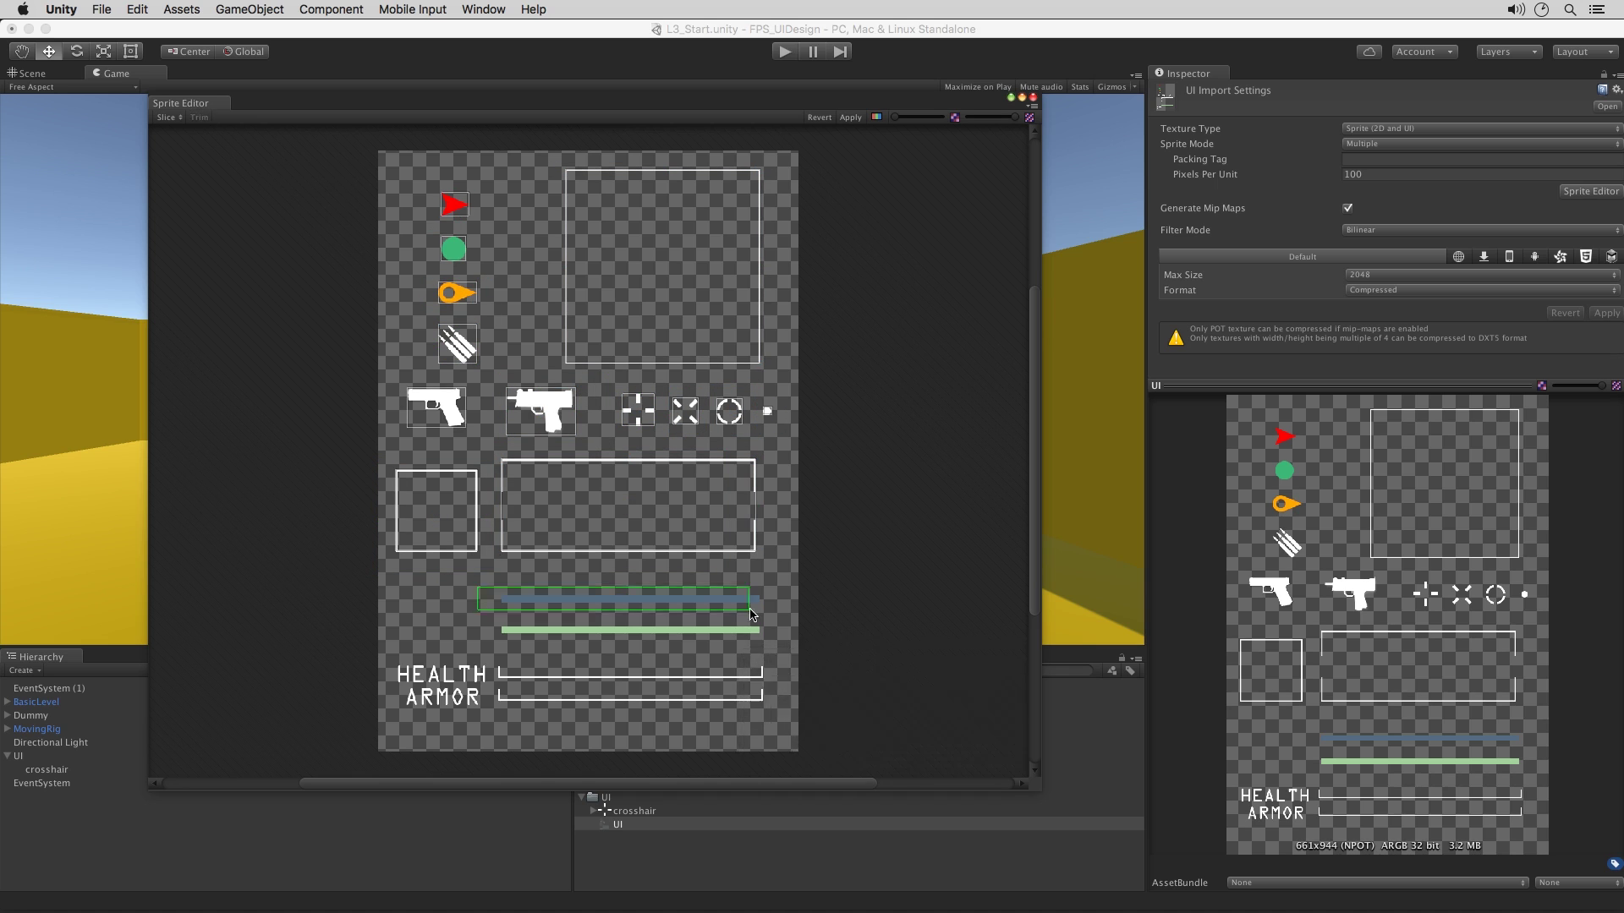
drag(388, 653, 773, 729)
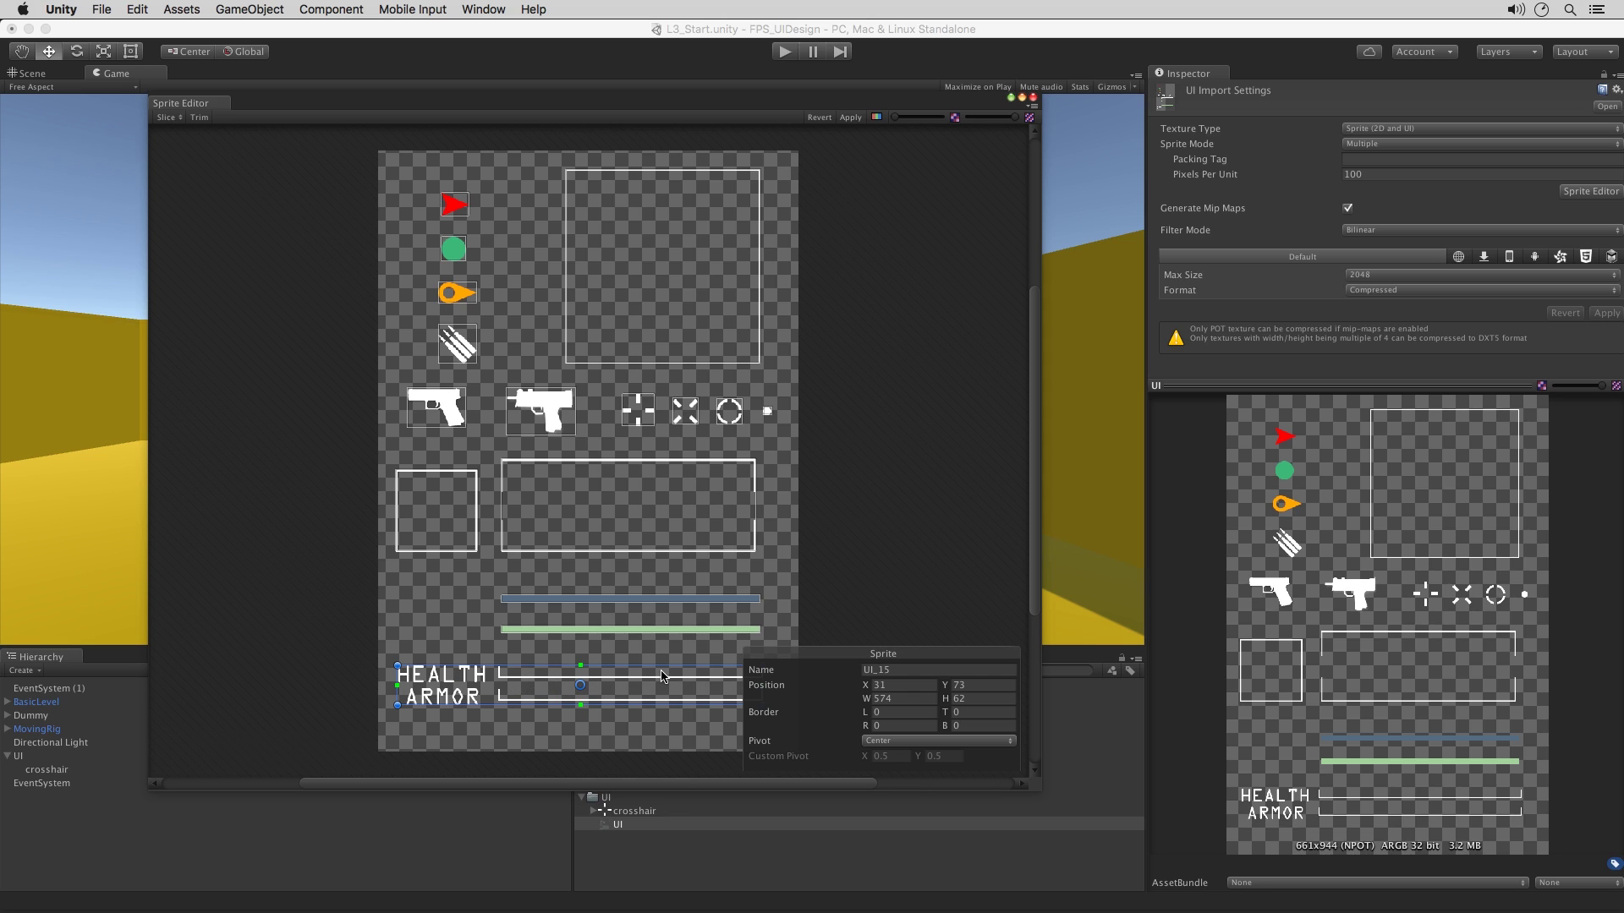
click(851, 119)
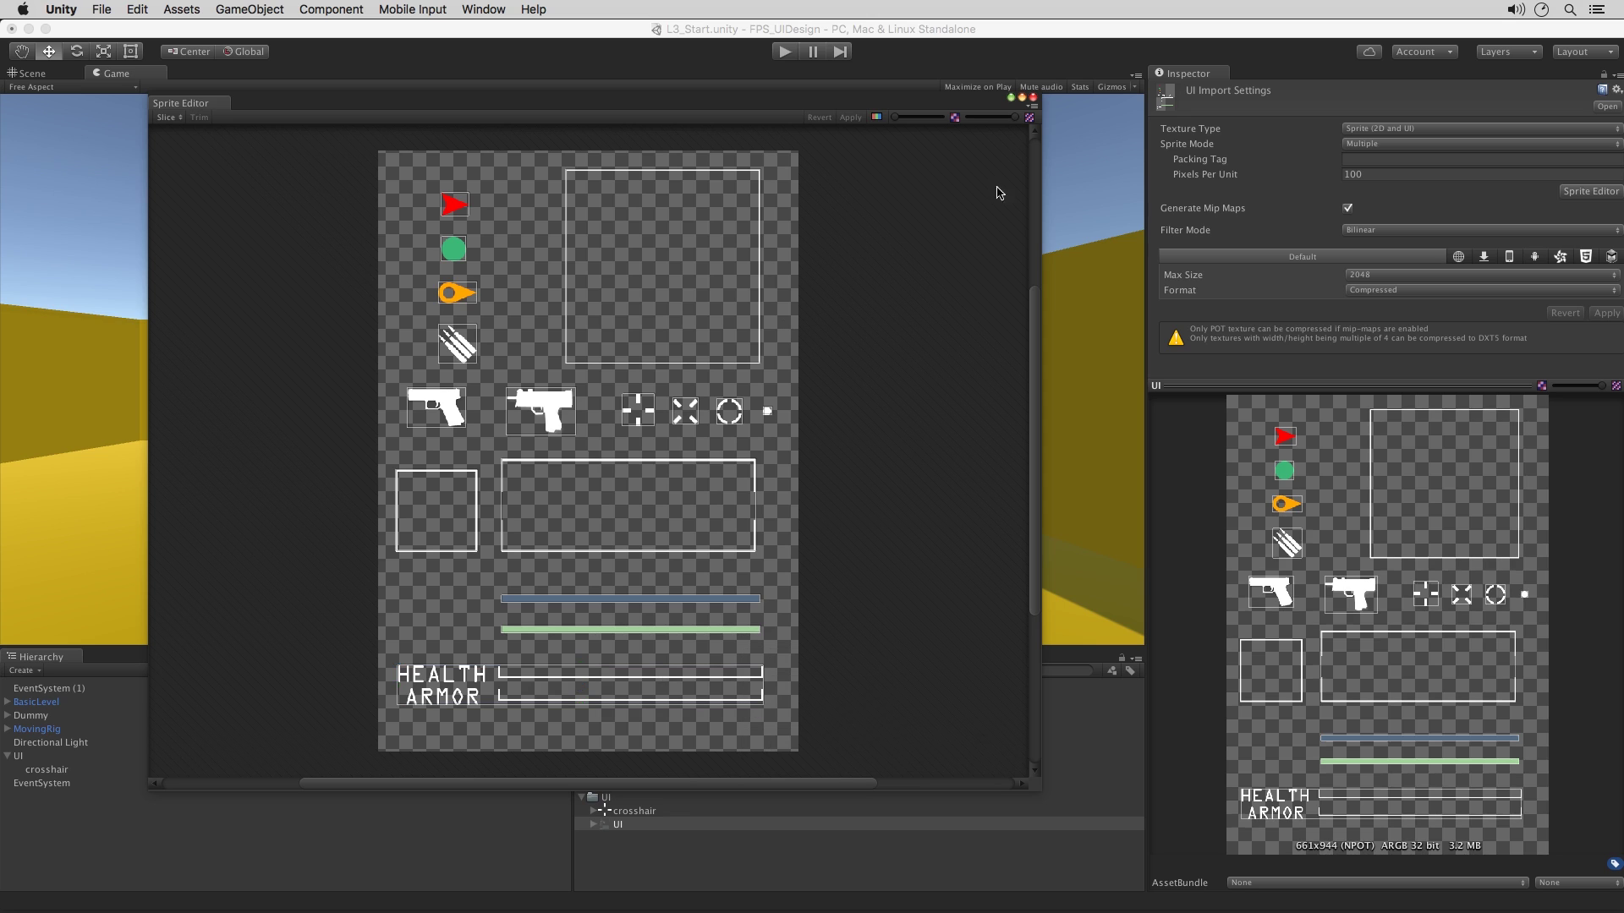
click(1032, 97)
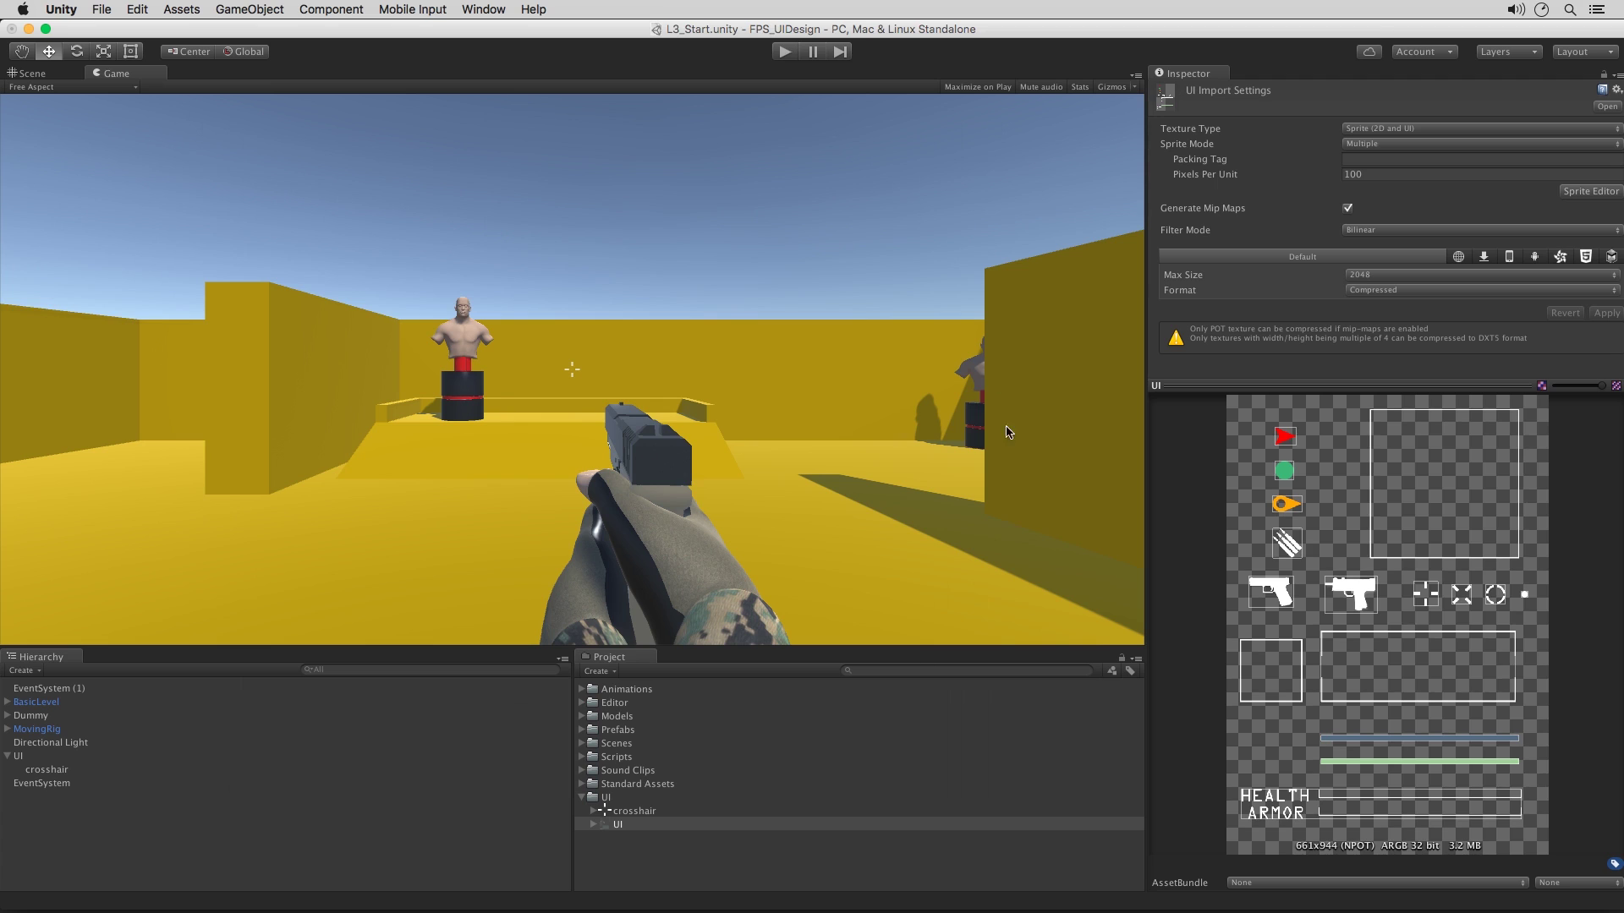
- Expand the sliced UI texture and preview its individual sprites, including UI_0, UI_7 and UI_15
click(593, 825)
scroll(659, 854, down, 4)
click(634, 791)
click(633, 833)
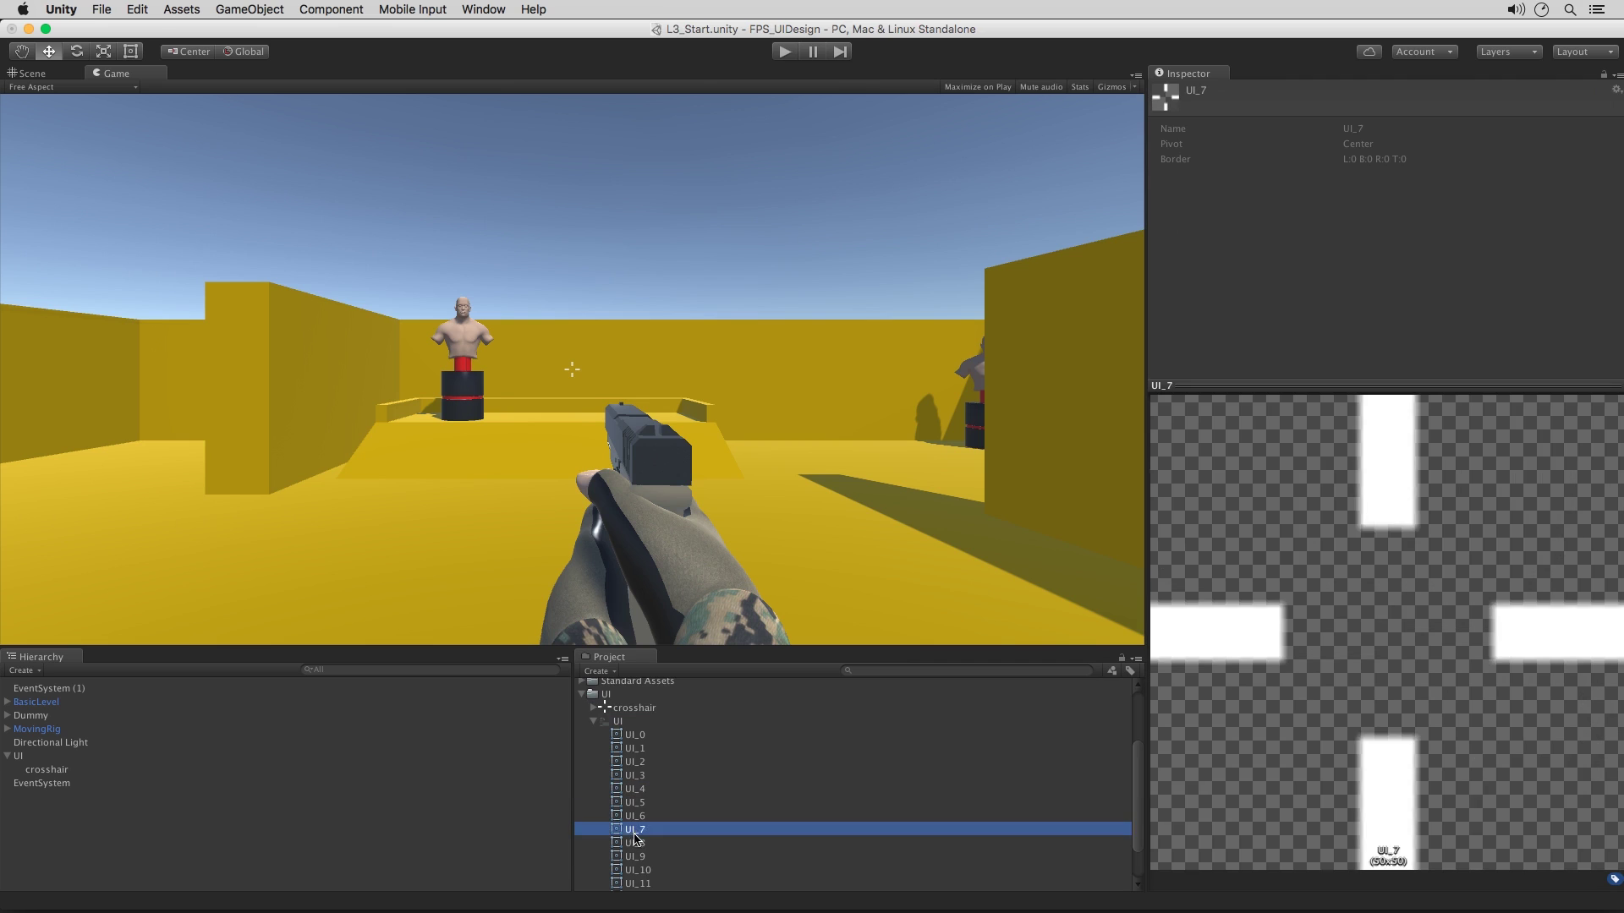
click(633, 857)
click(635, 762)
click(632, 735)
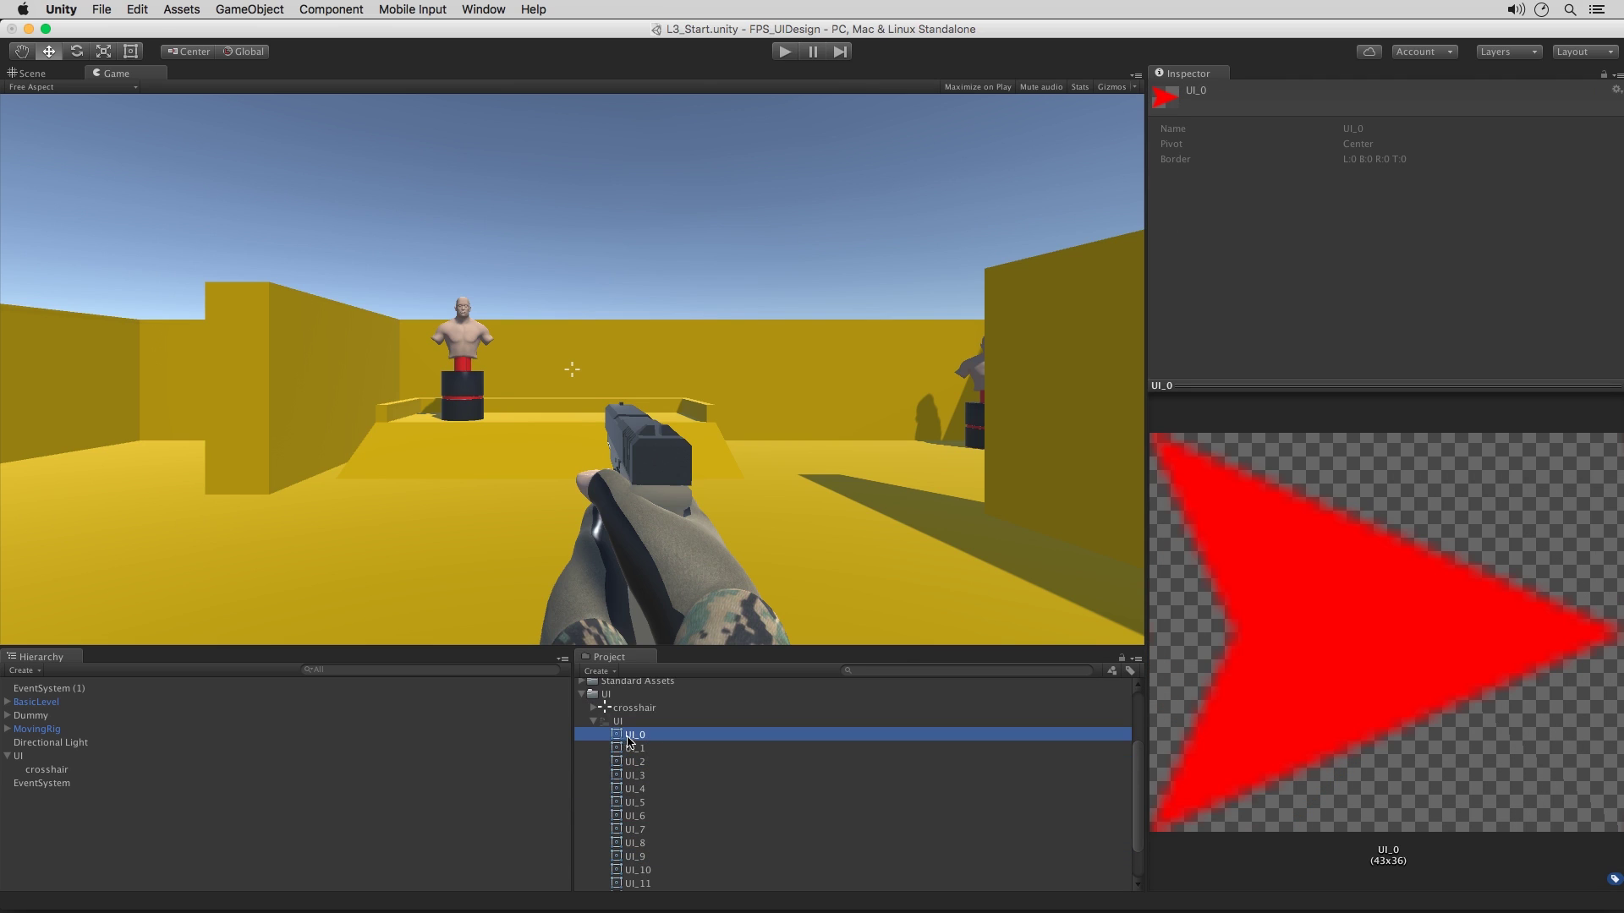
scroll(636, 742, down, 2)
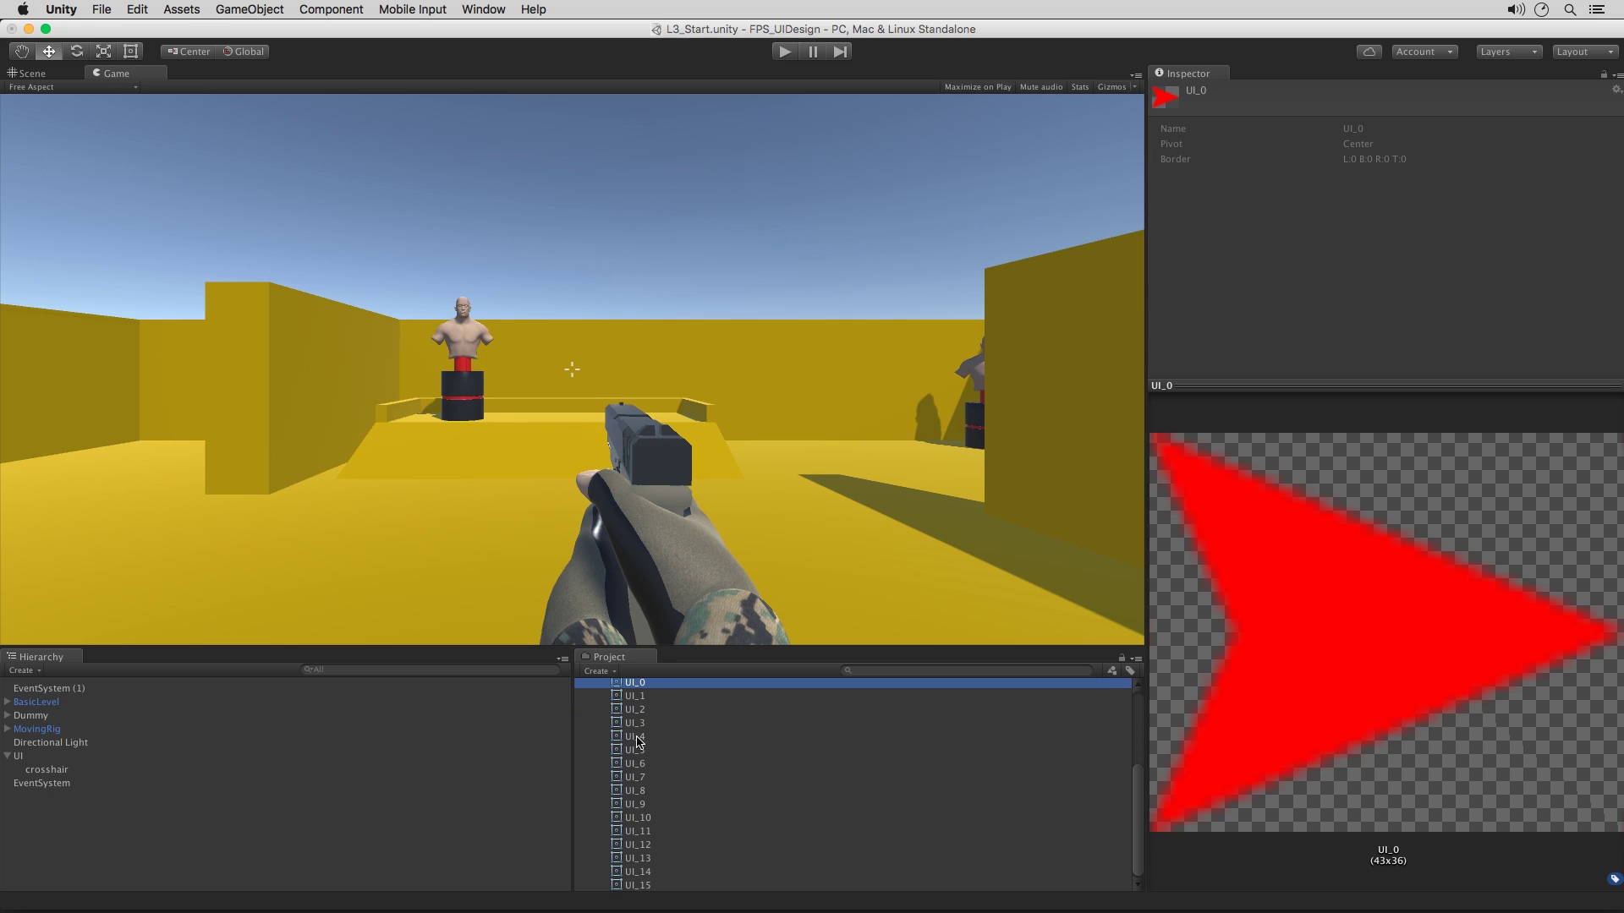
click(643, 884)
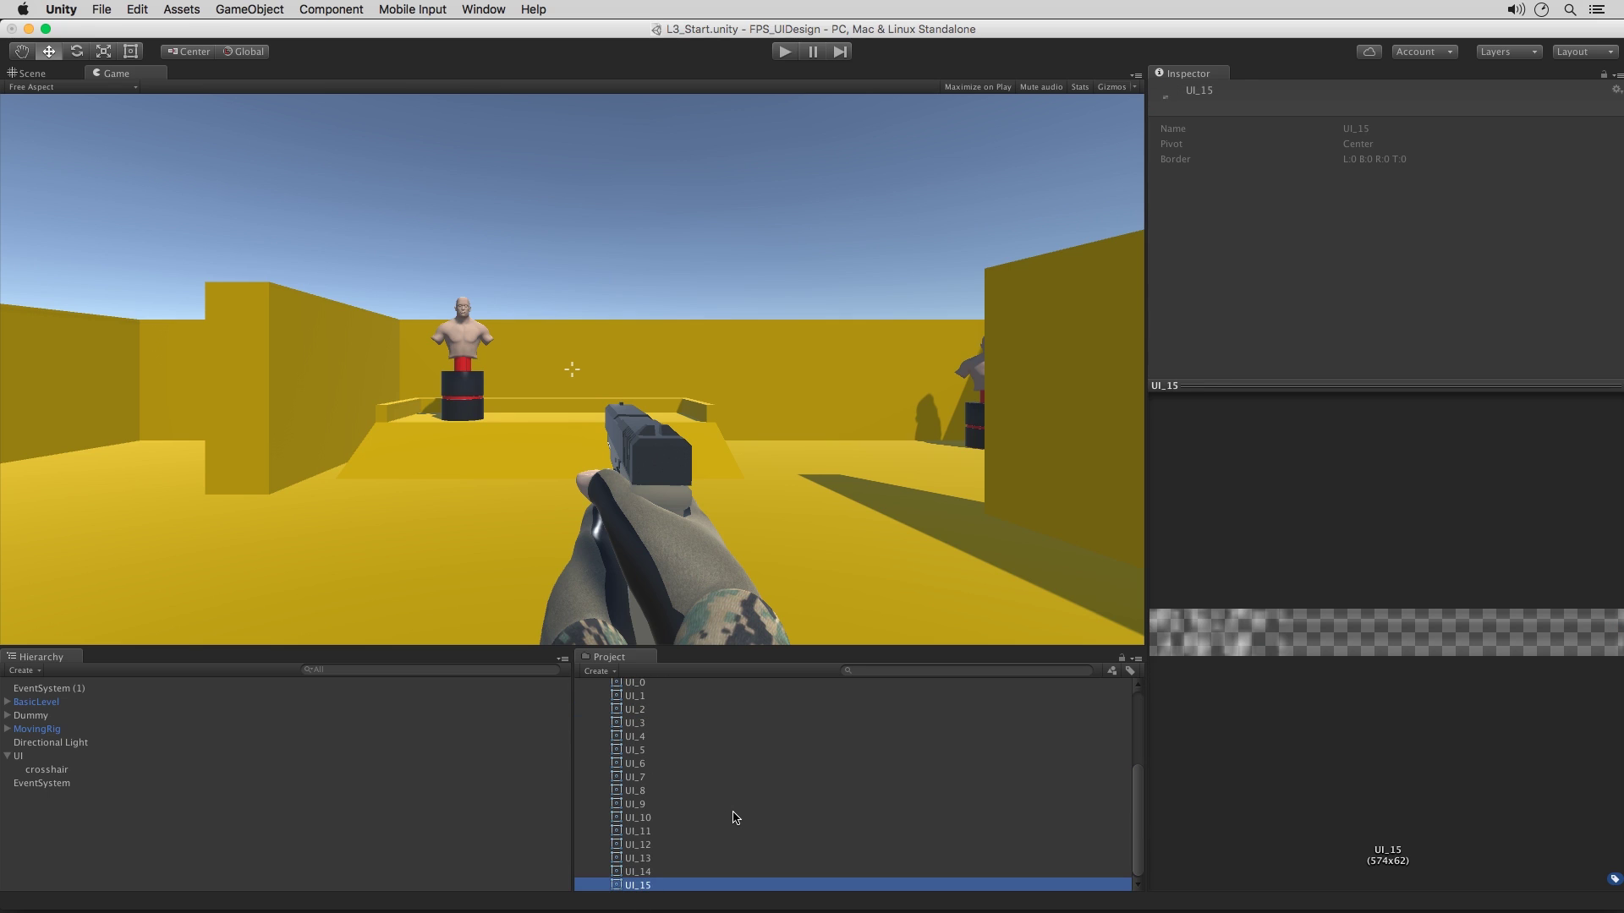
scroll(736, 817, up, 5)
click(644, 836)
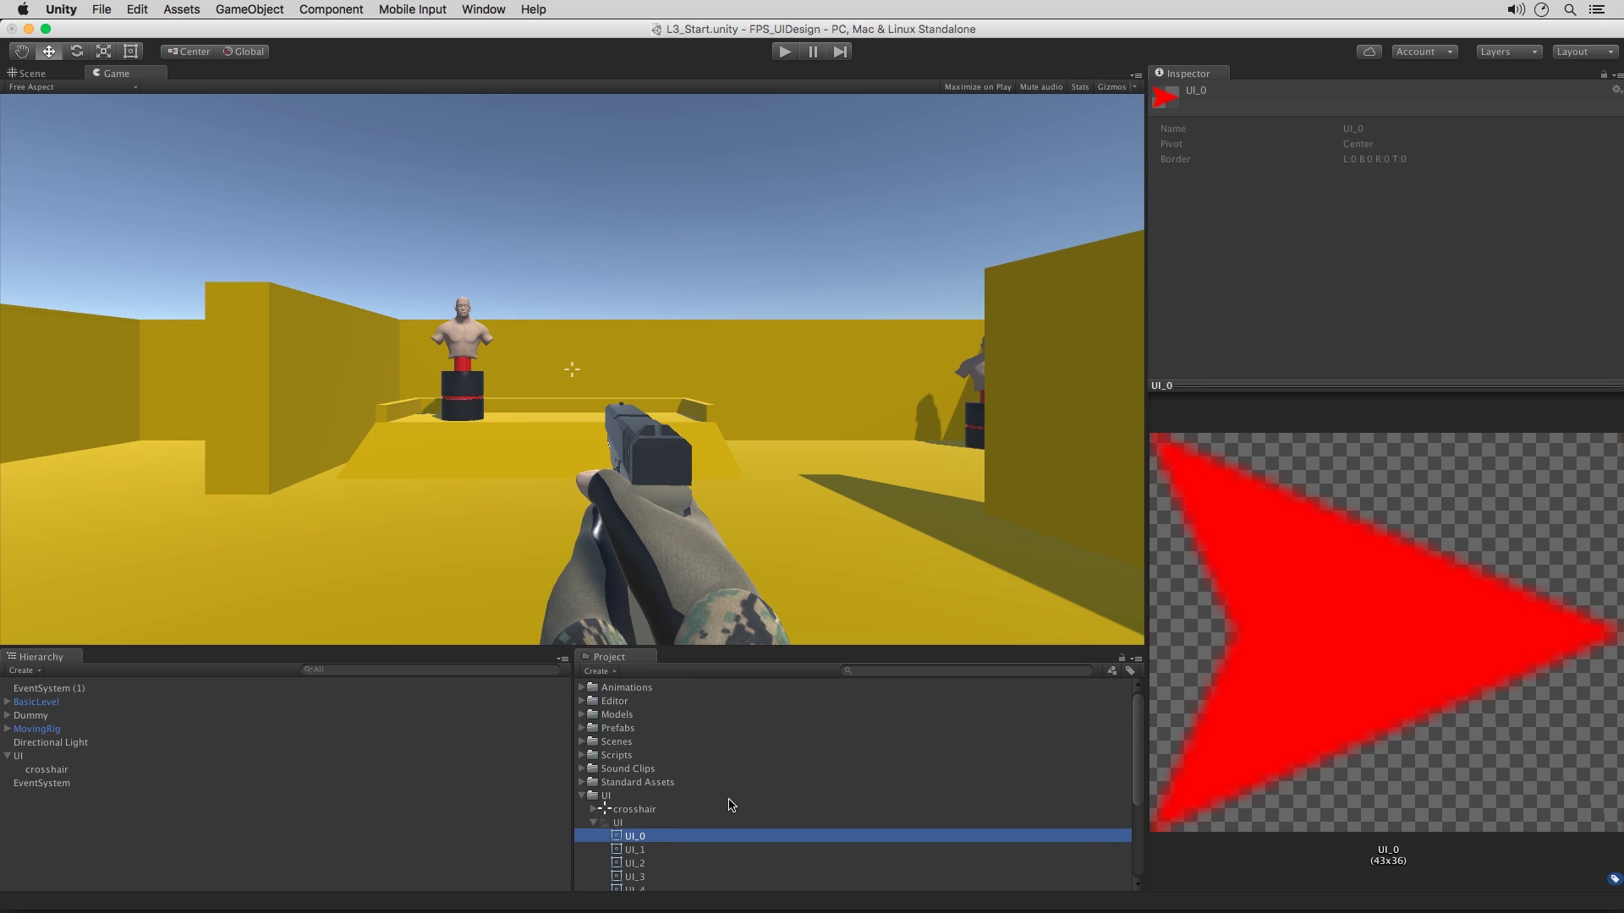
scroll(732, 805, down, 1)
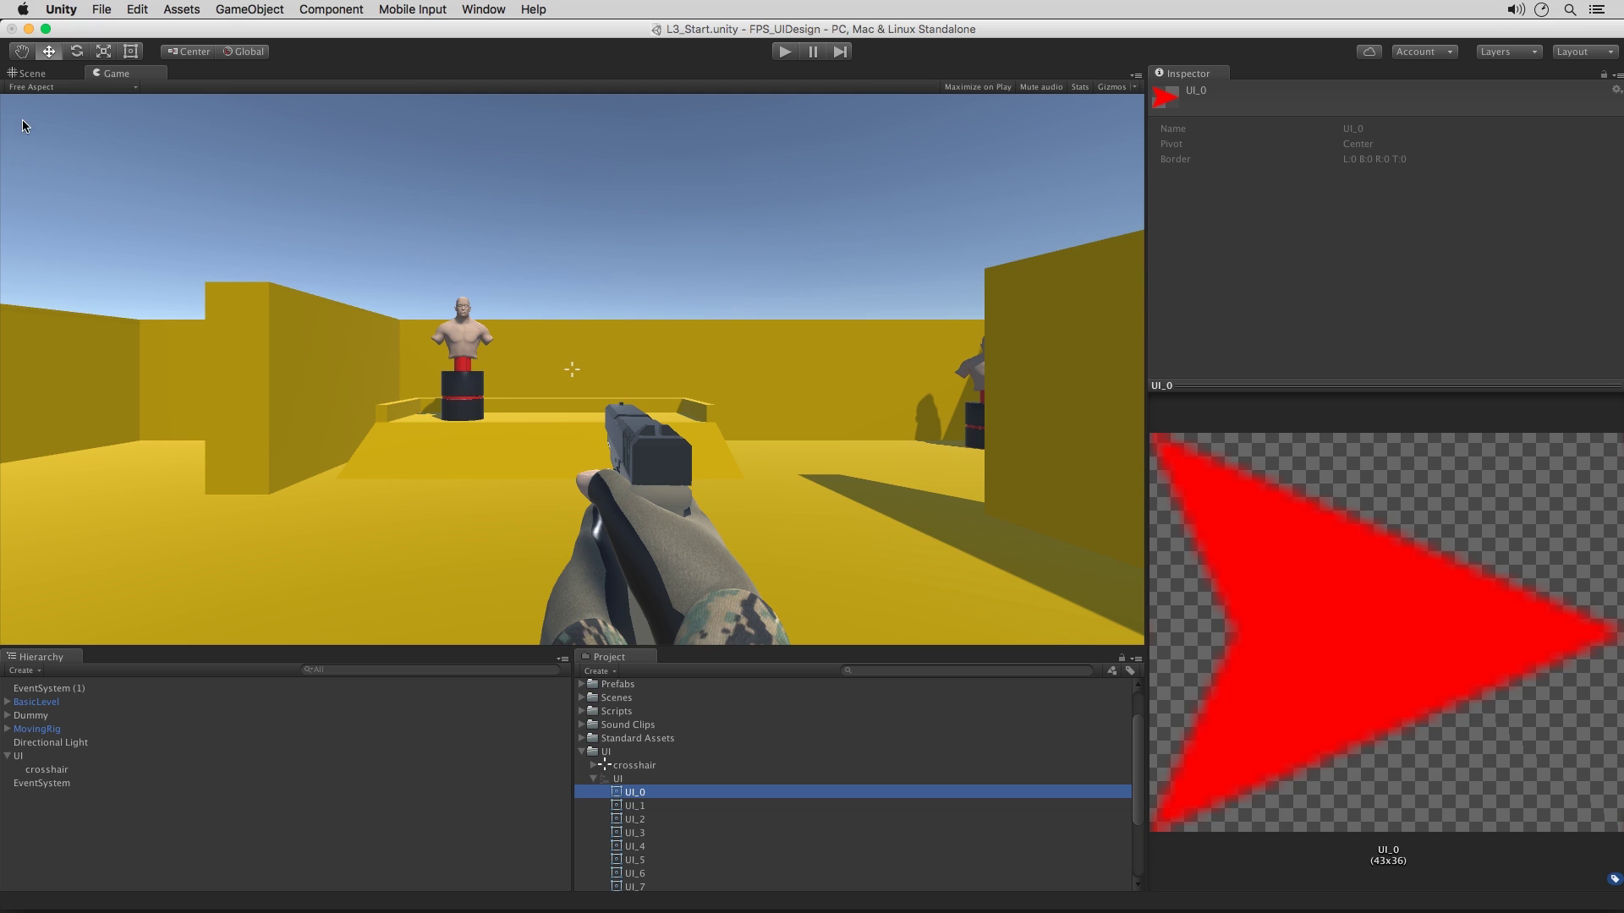
- Switch to the Scene view and add a UI Image as a child of the UI canvas
click(30, 74)
middle_drag(261, 260, 377, 360)
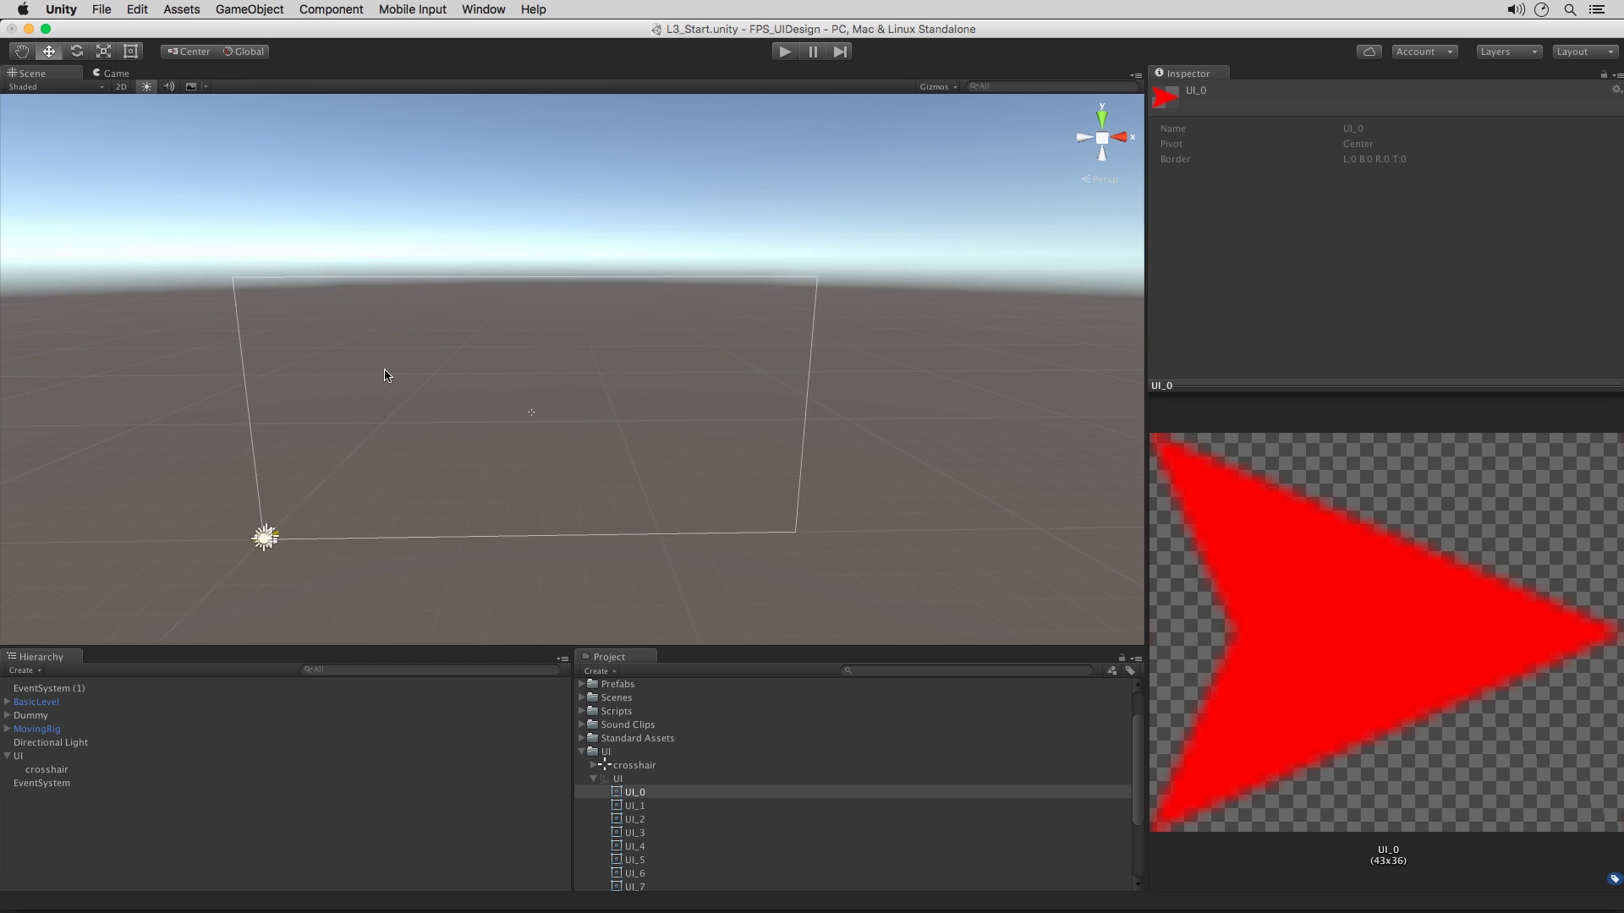
scroll(675, 787, down, 1)
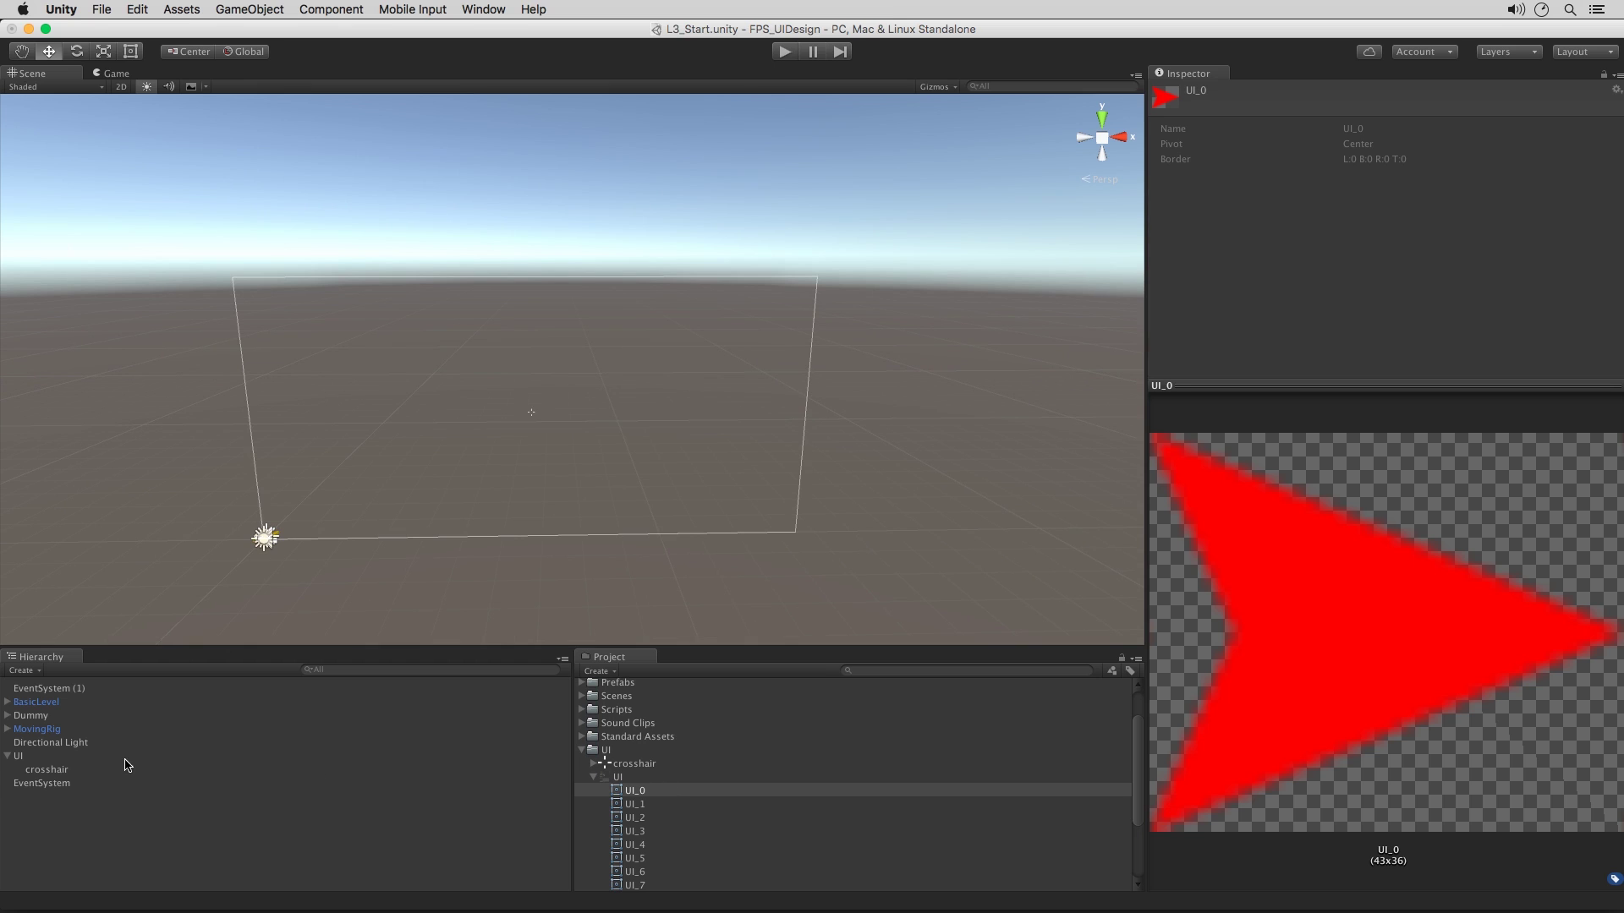
click(19, 757)
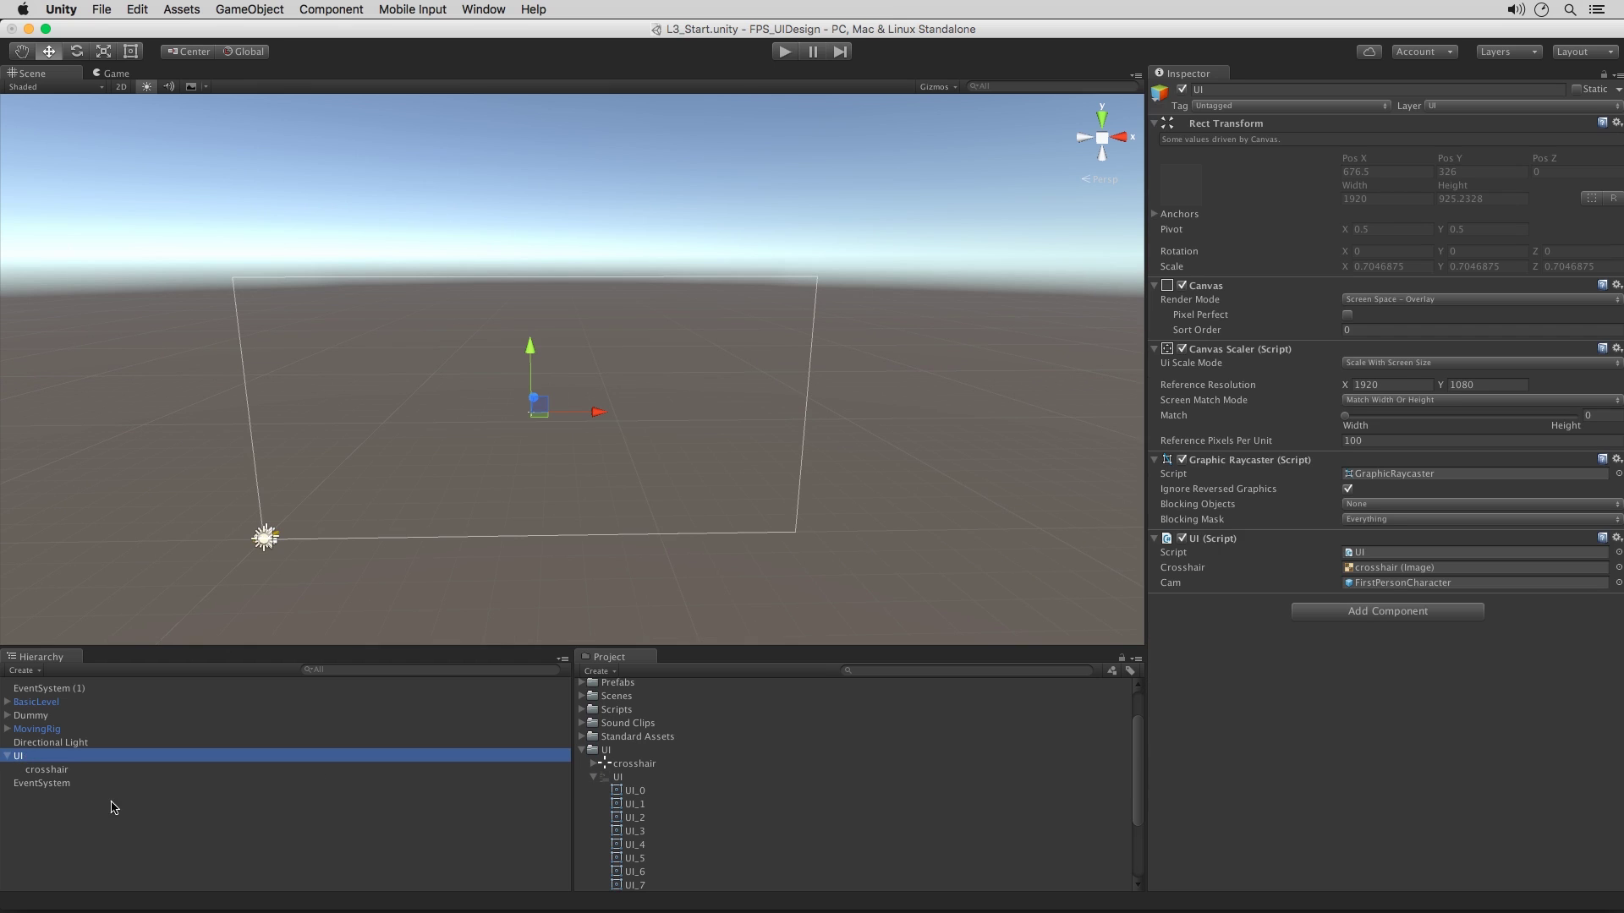
right_click(36, 757)
mouse_move(93, 861)
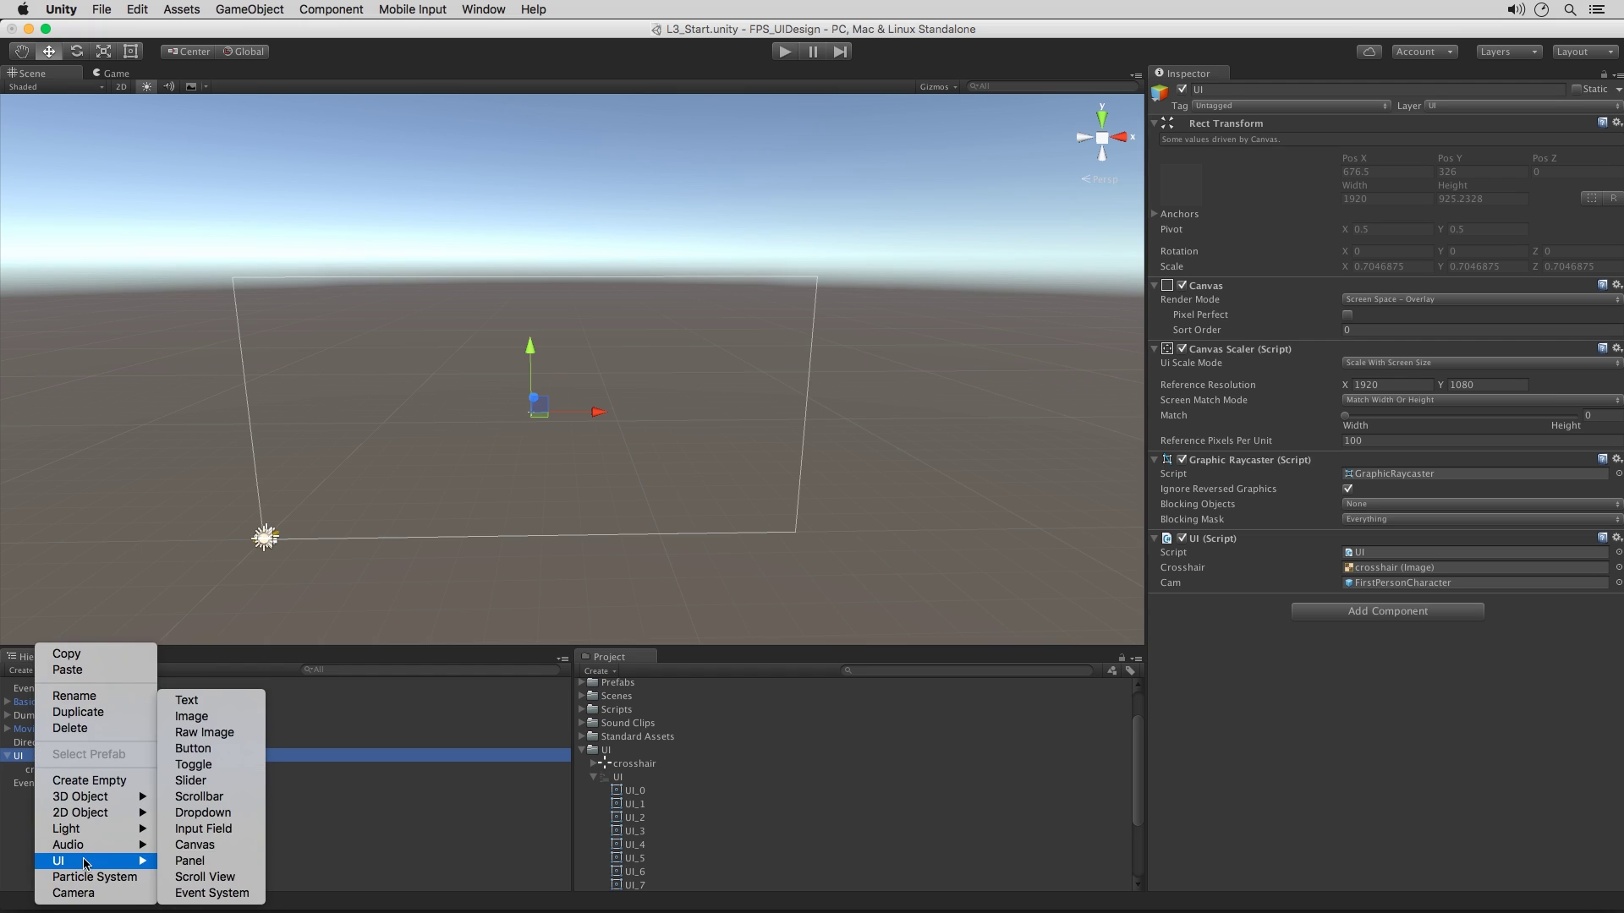
click(203, 718)
- Duplicate the new image repeatedly until the UI canvas holds twelve images, ending with Image (11)
right_click(48, 783)
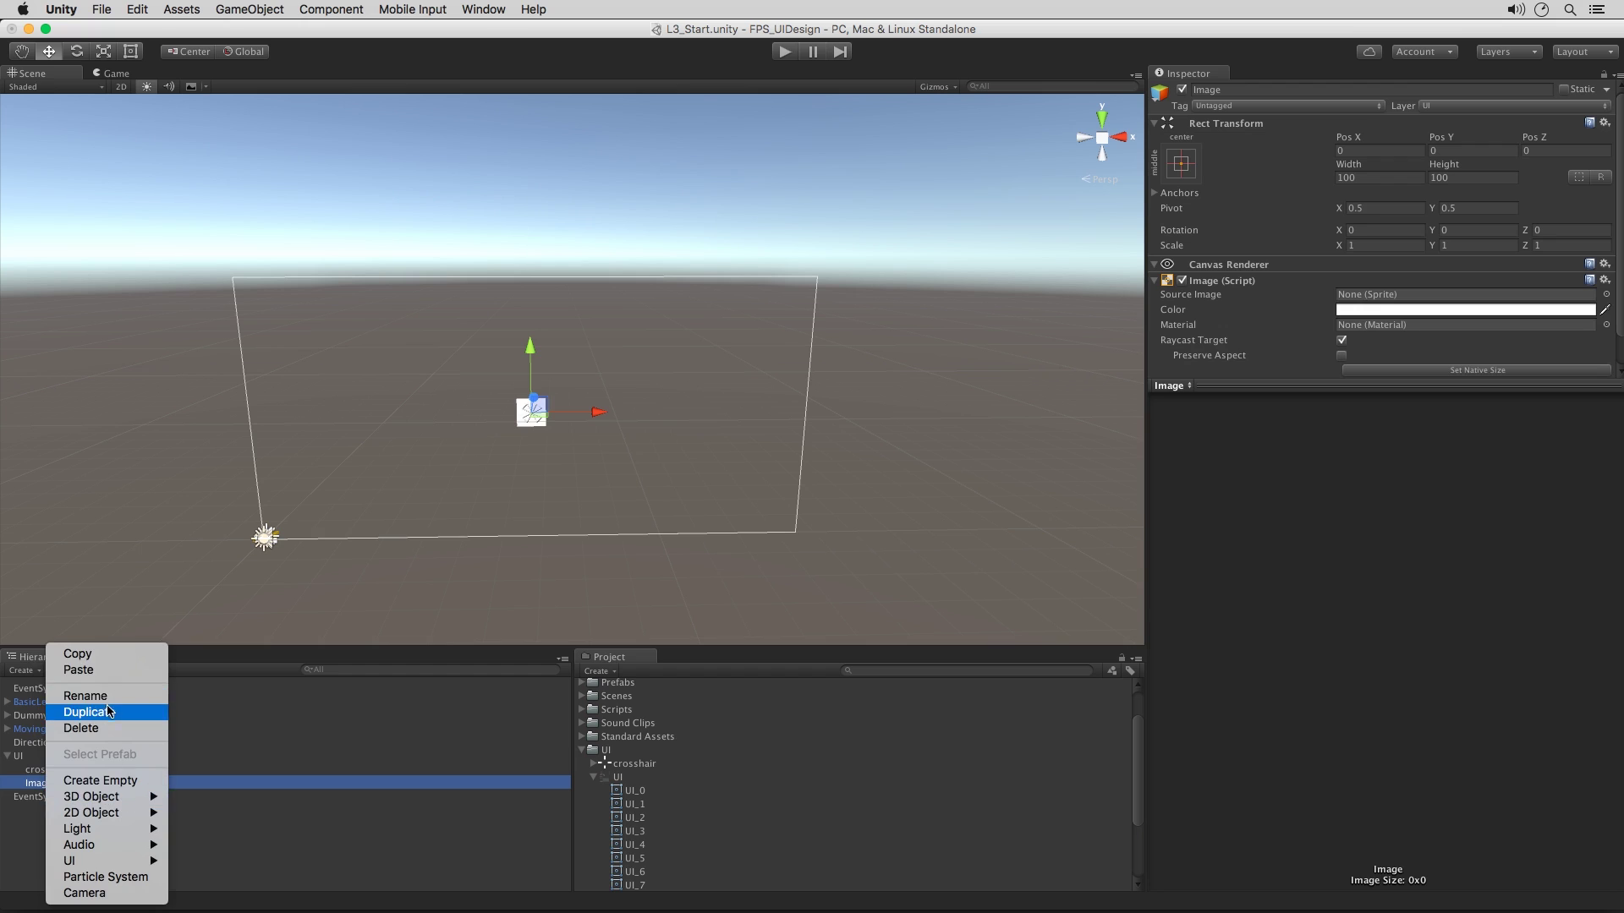
click(108, 712)
right_click(49, 797)
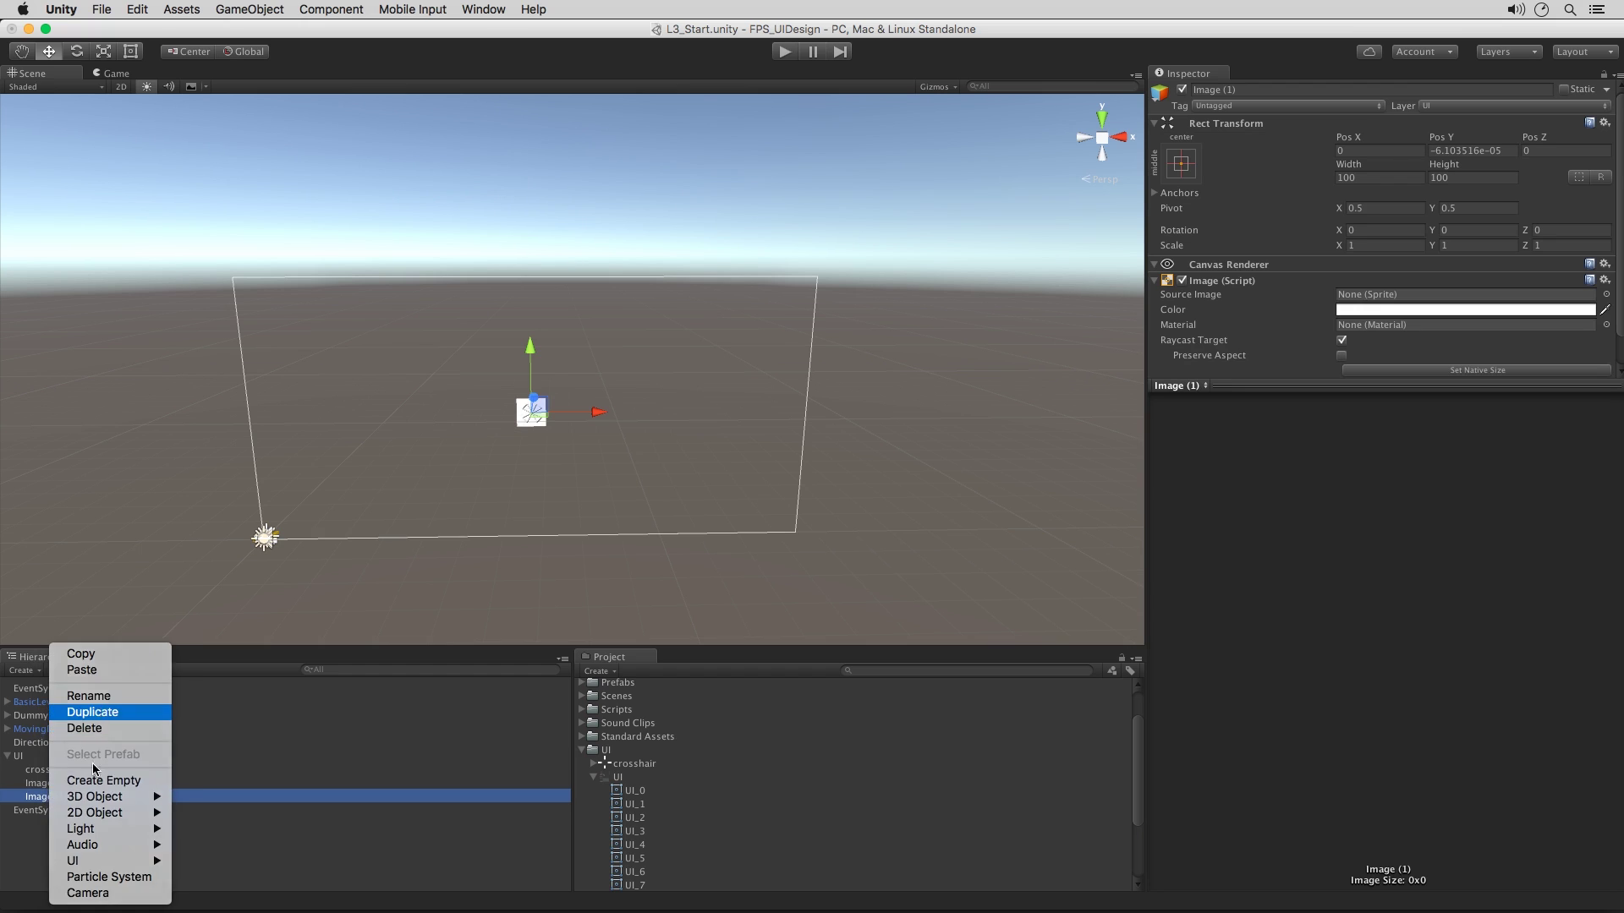
click(95, 712)
shift+click(61, 783)
right_click(63, 792)
click(108, 713)
right_click(65, 837)
click(110, 712)
right_click(70, 871)
click(113, 713)
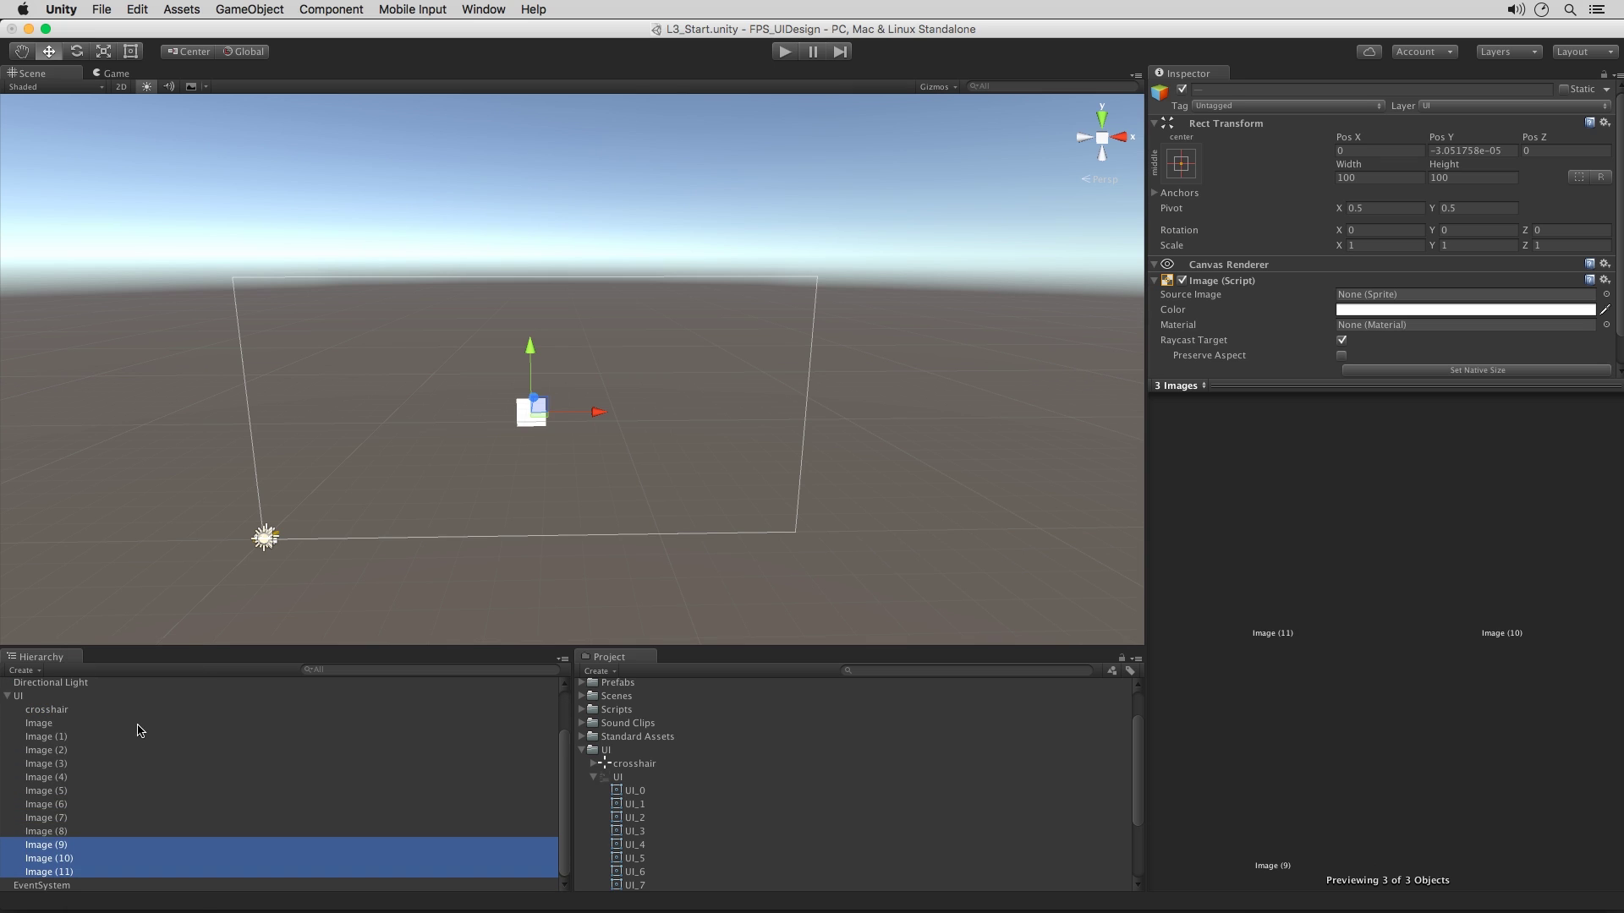
click(76, 872)
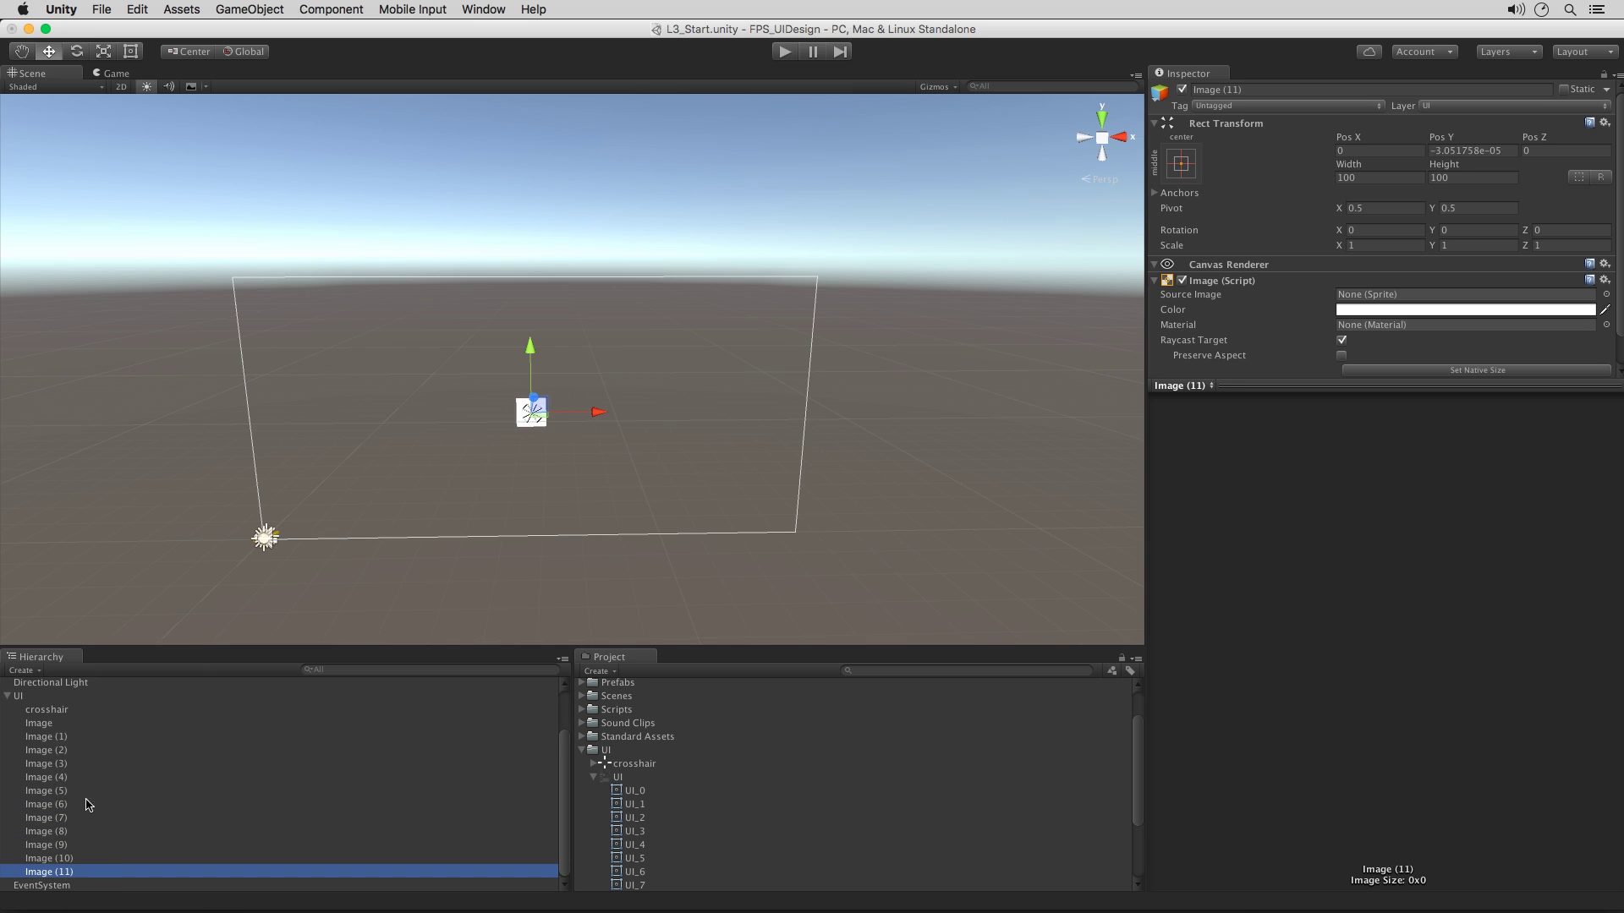
click(44, 724)
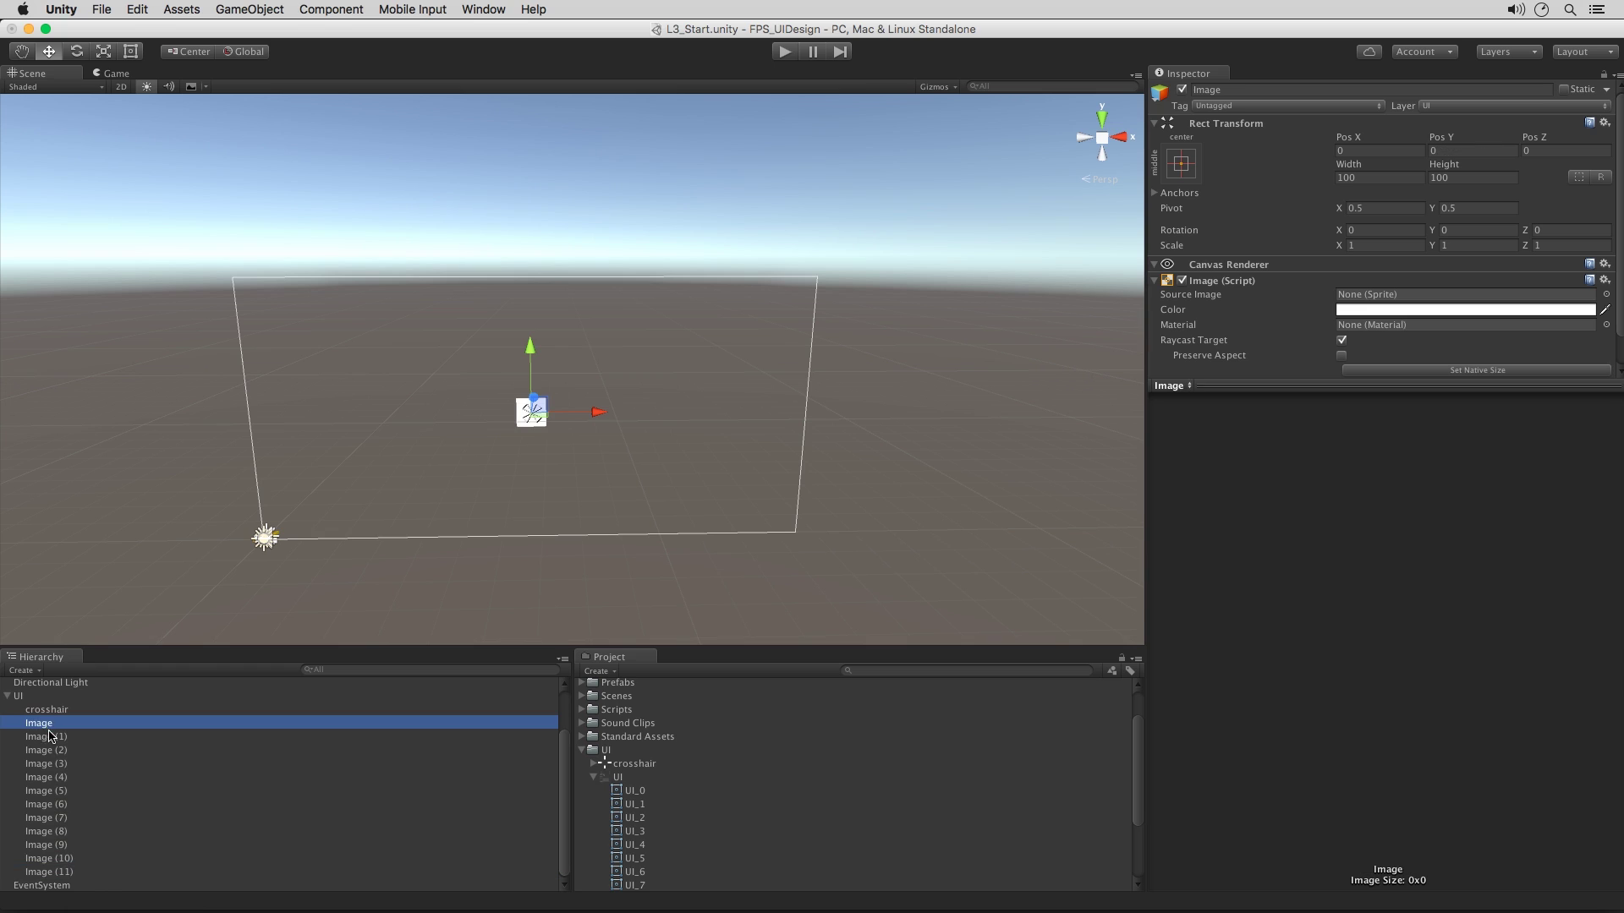
- Assign the UI_7 sprite as the source image of the crosshair object
click(42, 709)
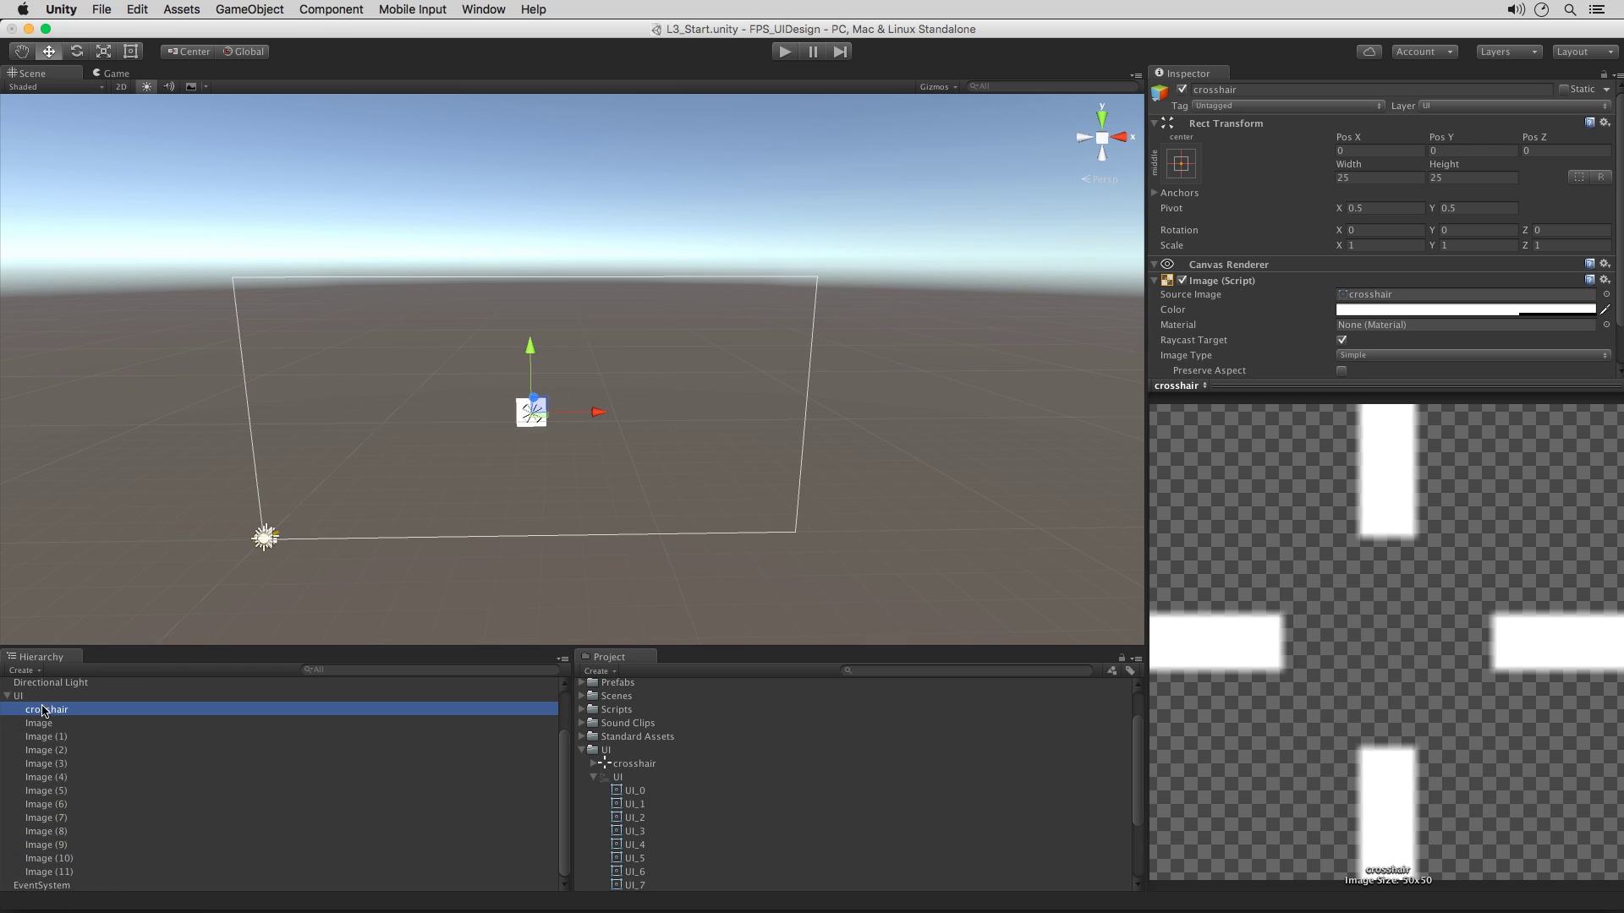
click(635, 884)
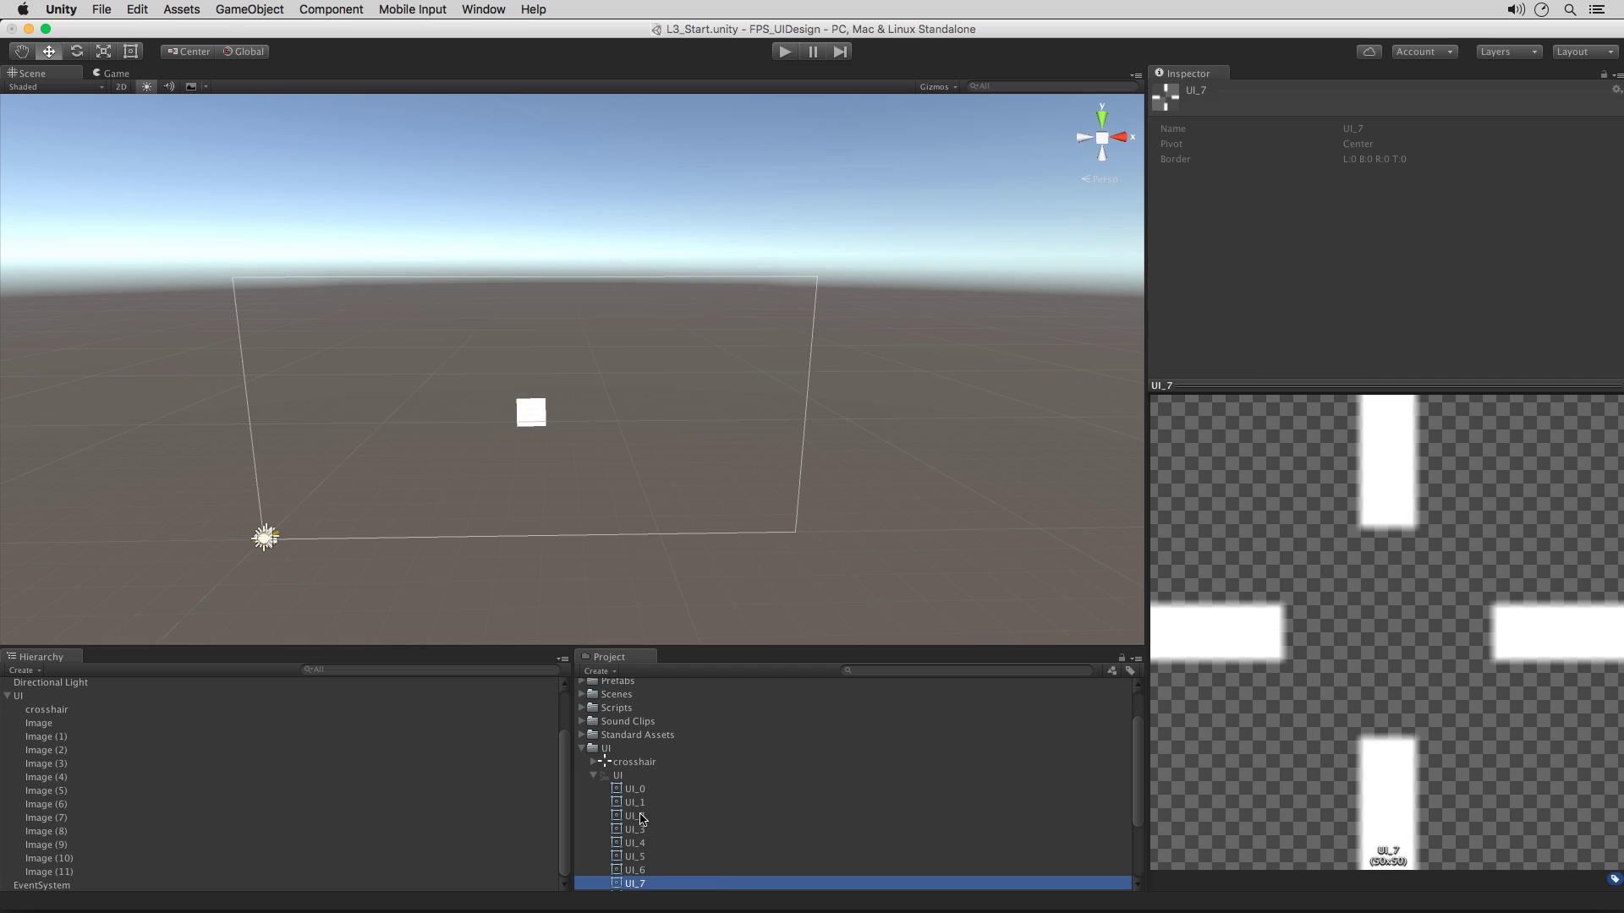
click(50, 709)
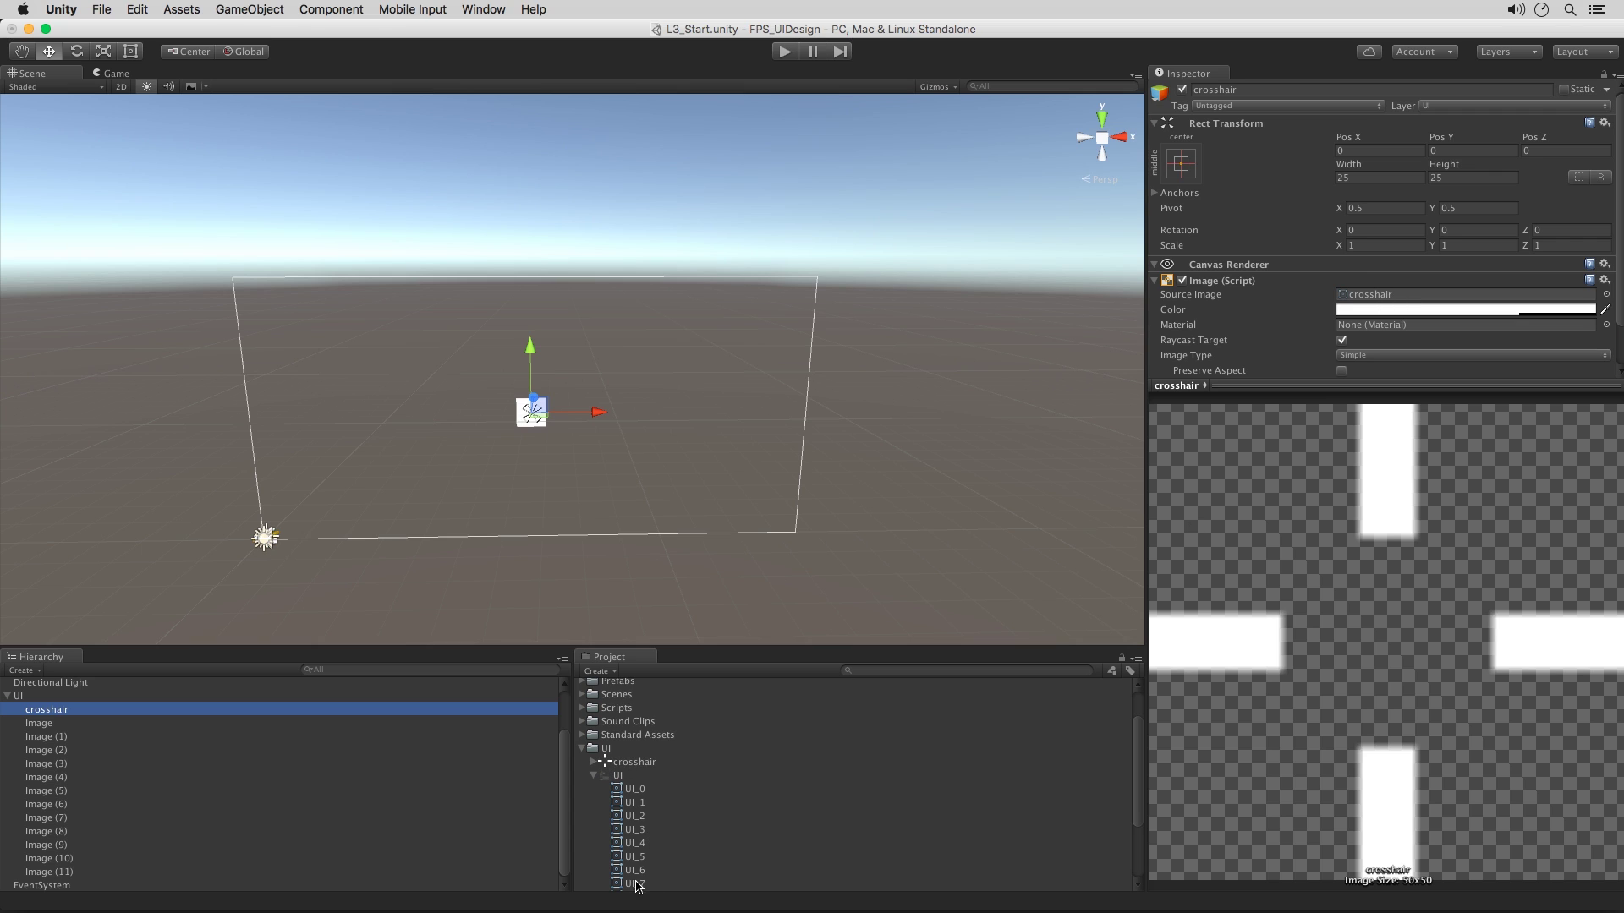
drag(635, 884, 1404, 296)
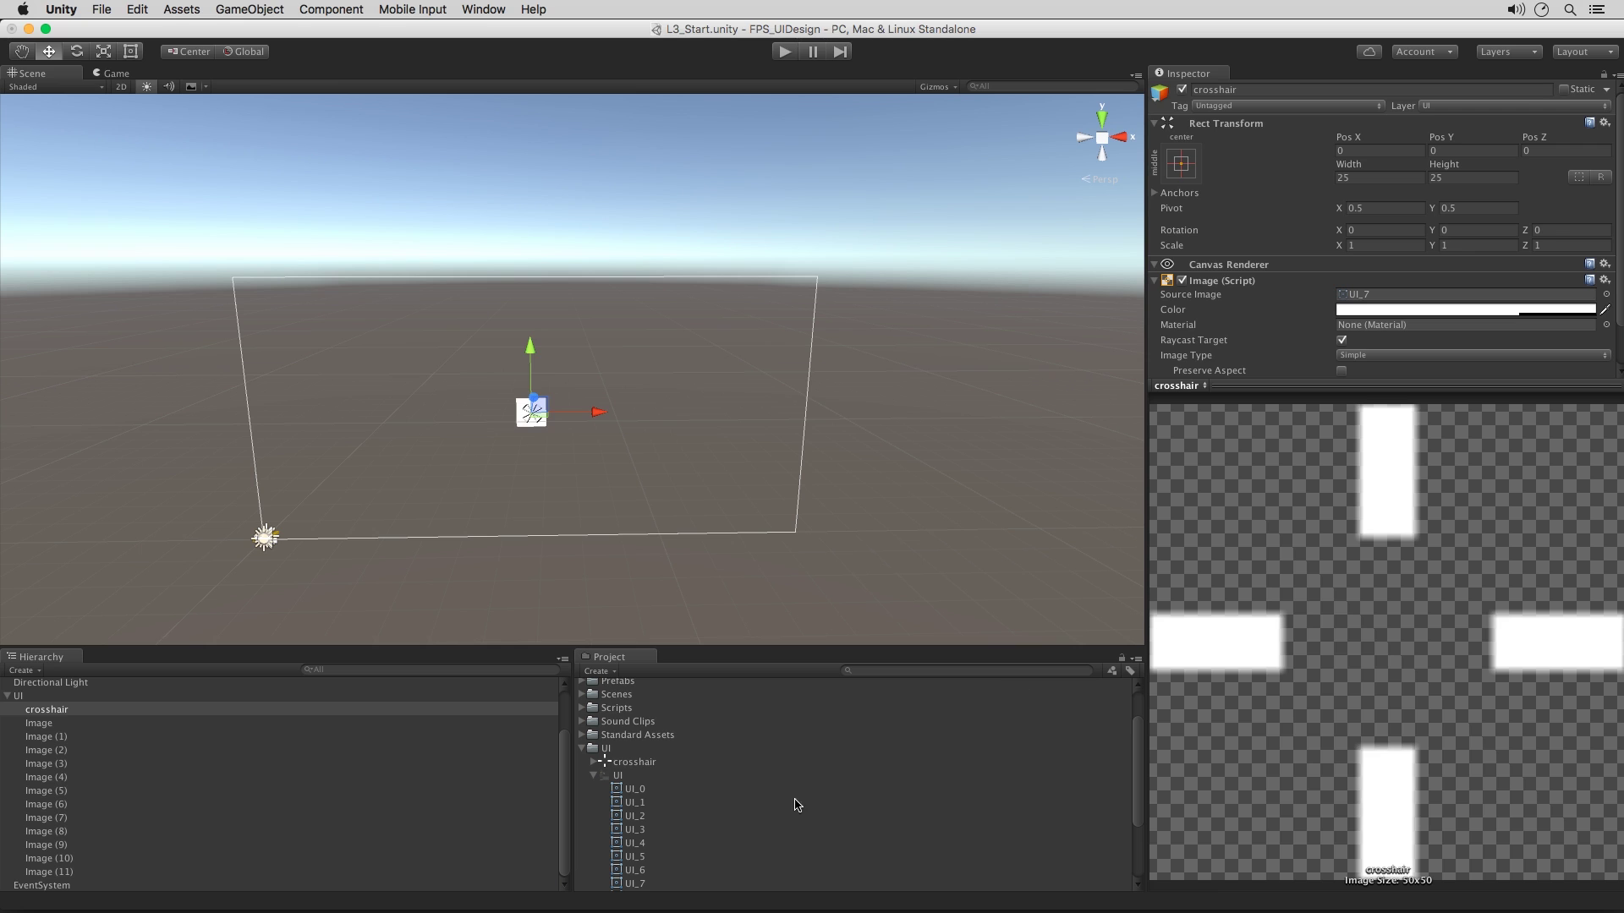
- Delete the old crosshair.png asset from the UI folder and select the crosshair object to check its source image
click(635, 763)
right_click(638, 765)
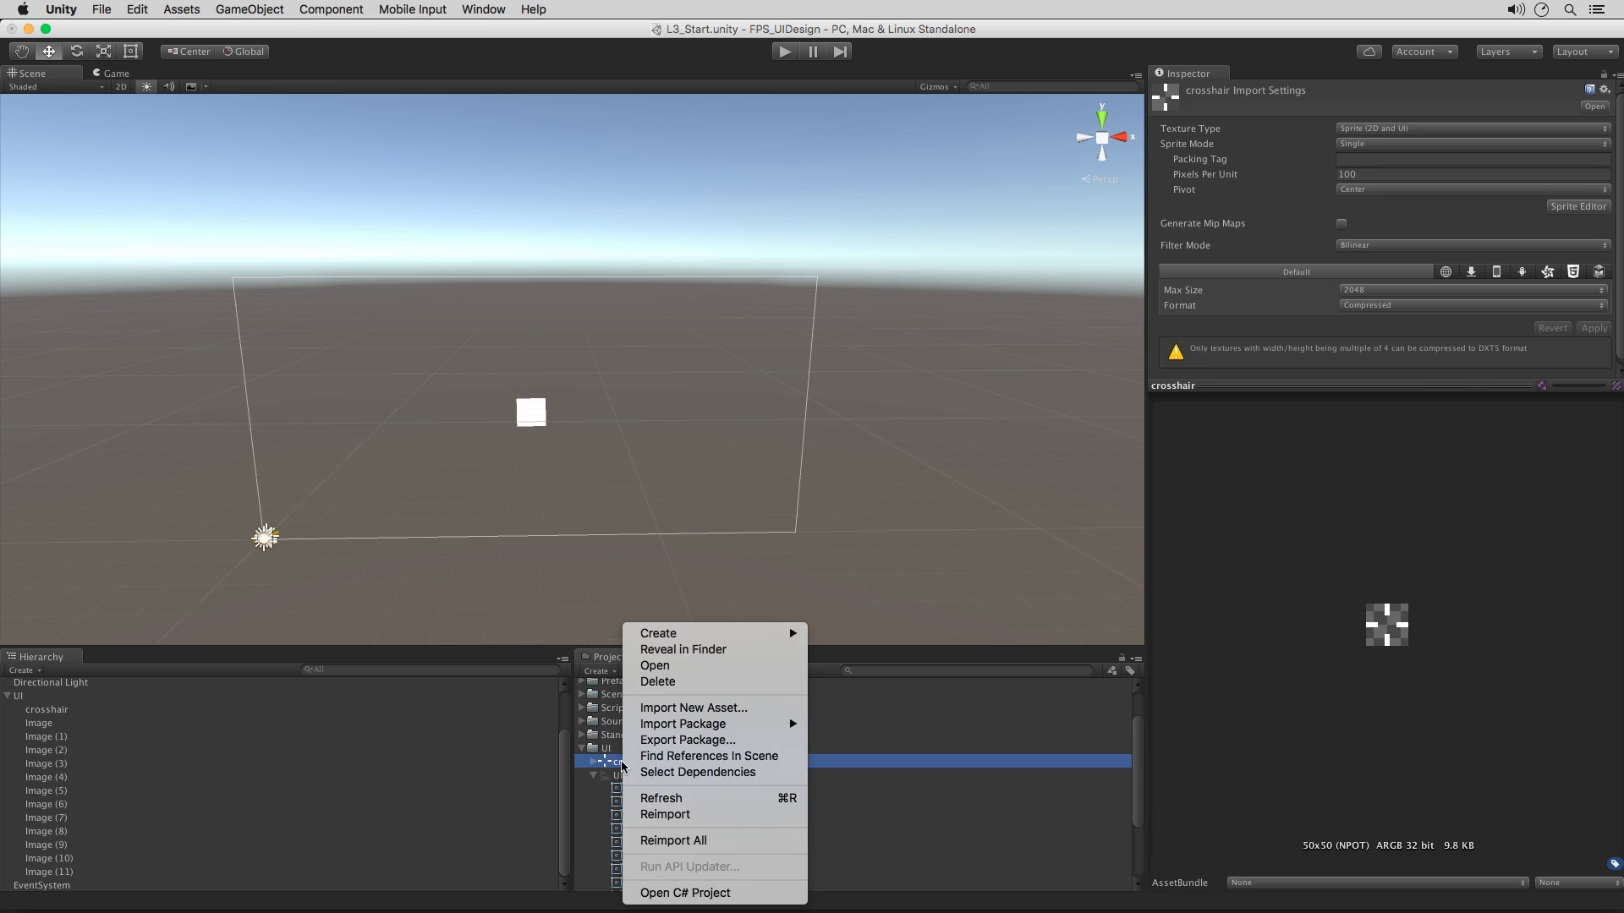
click(668, 675)
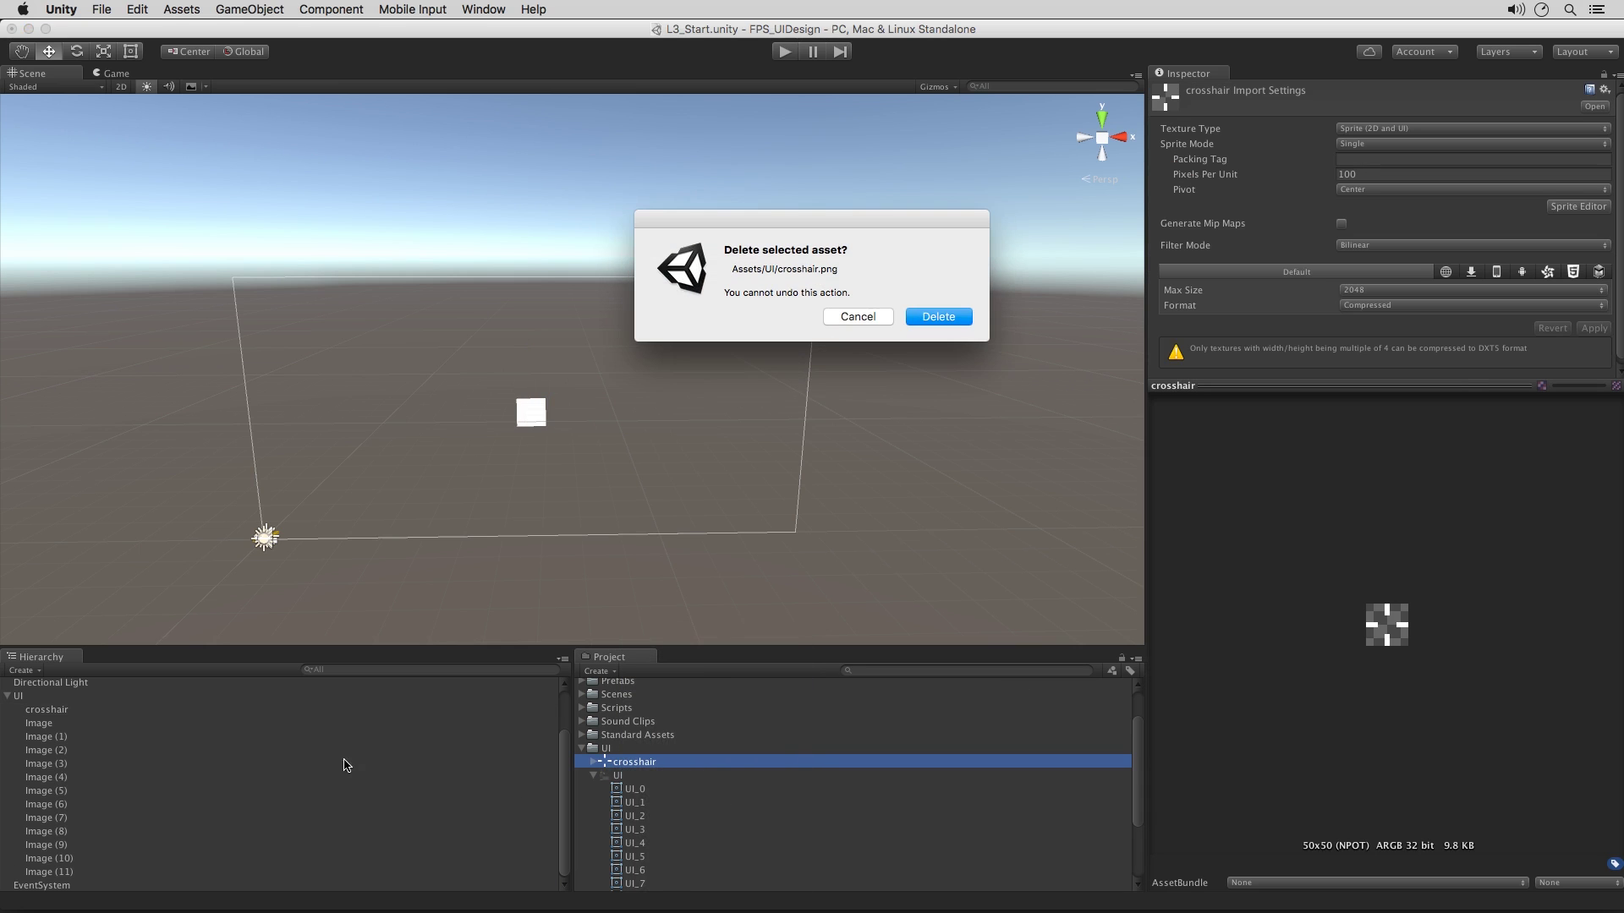
click(935, 315)
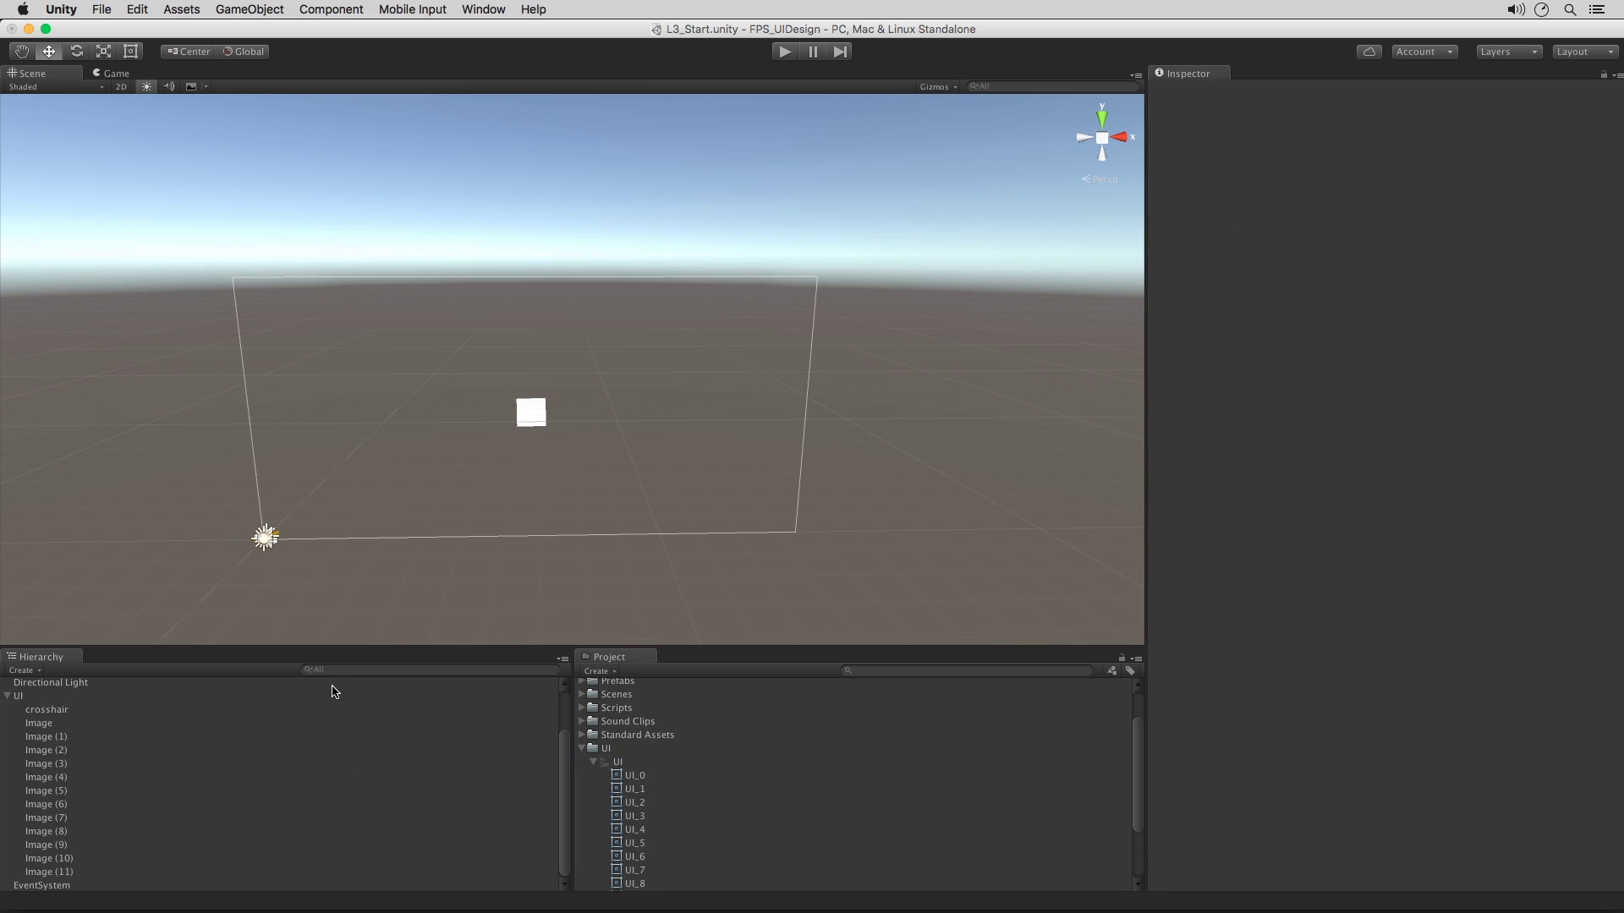
click(47, 708)
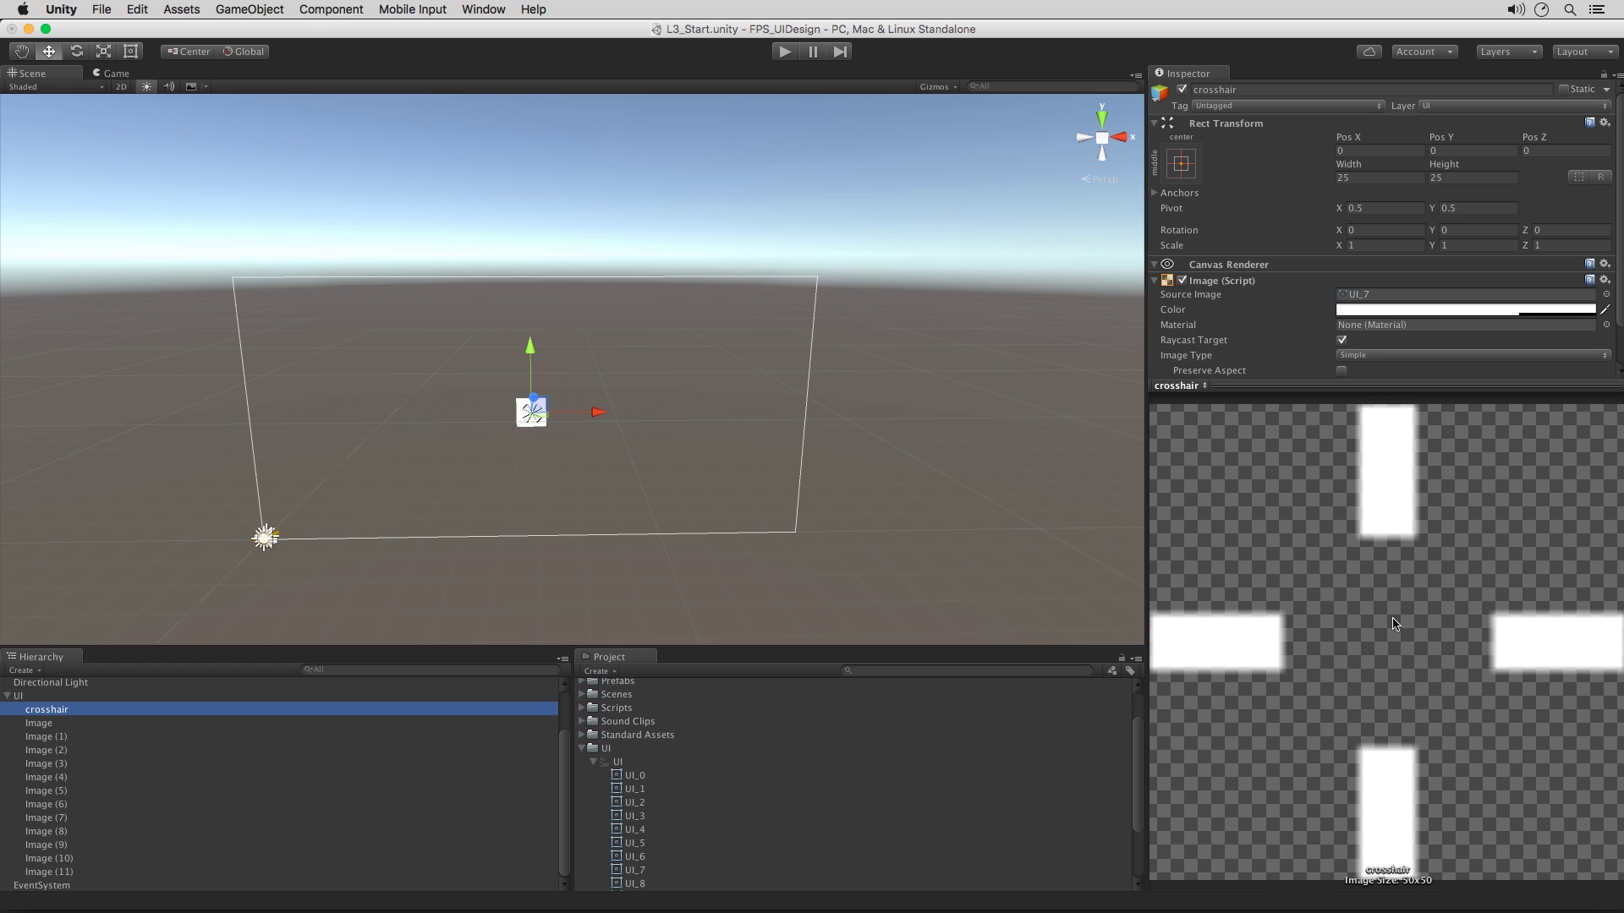
- Check the crosshair object's width and height against the size of its sprite
click(1393, 175)
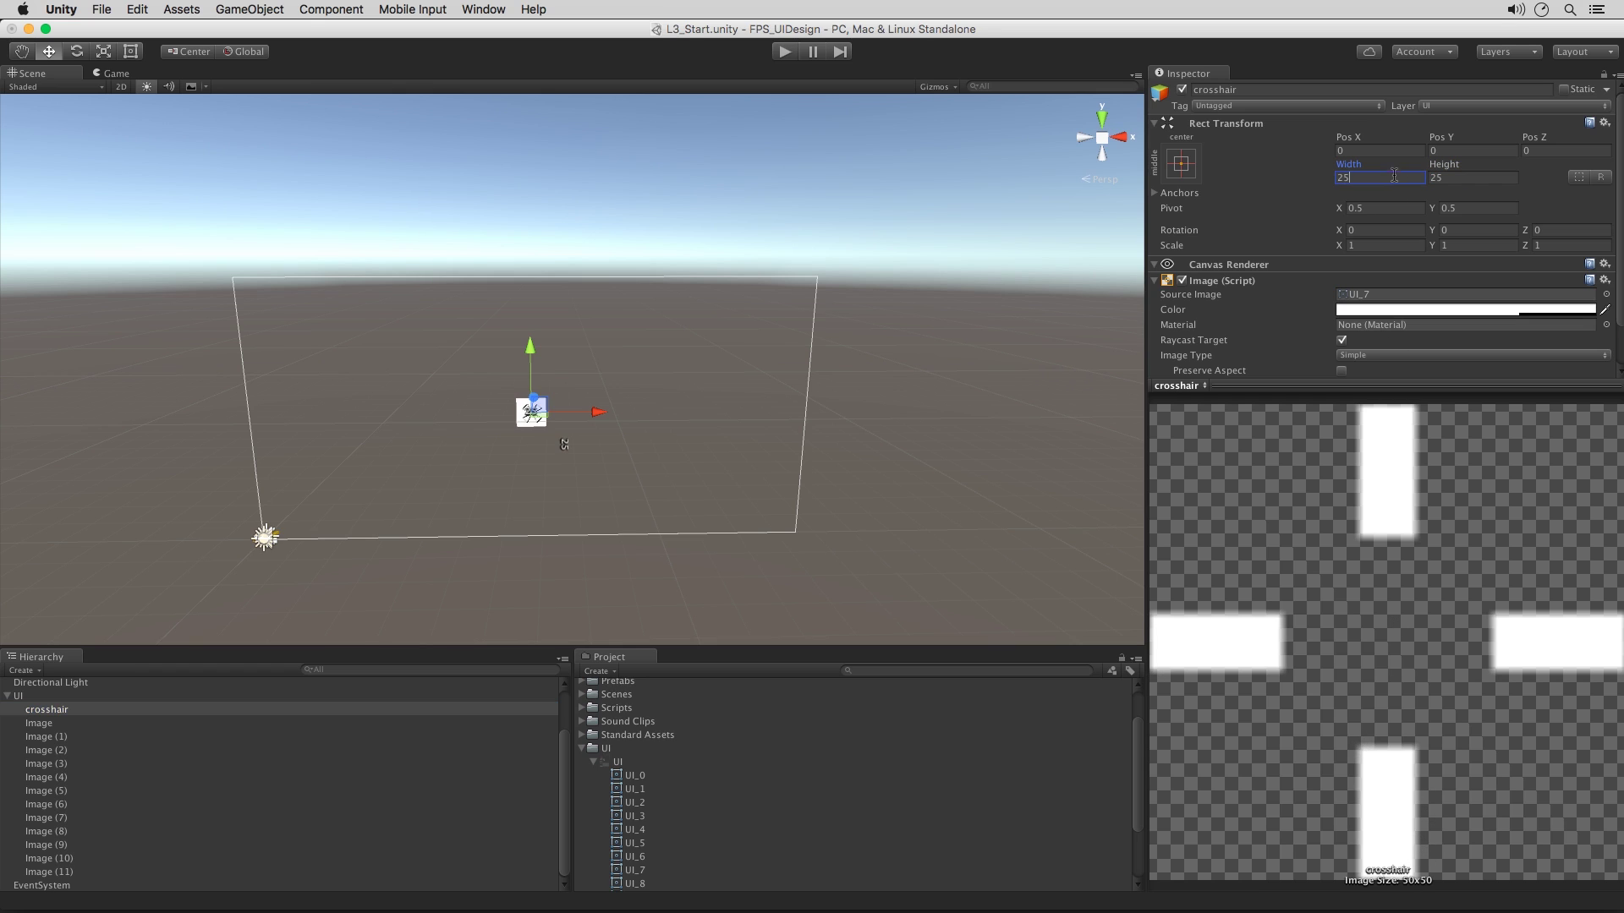
double_click(1394, 175)
click(1455, 178)
- Assign the UI_0 sprite as the source image of the first Image object and rename the object enemyIcon
click(51, 724)
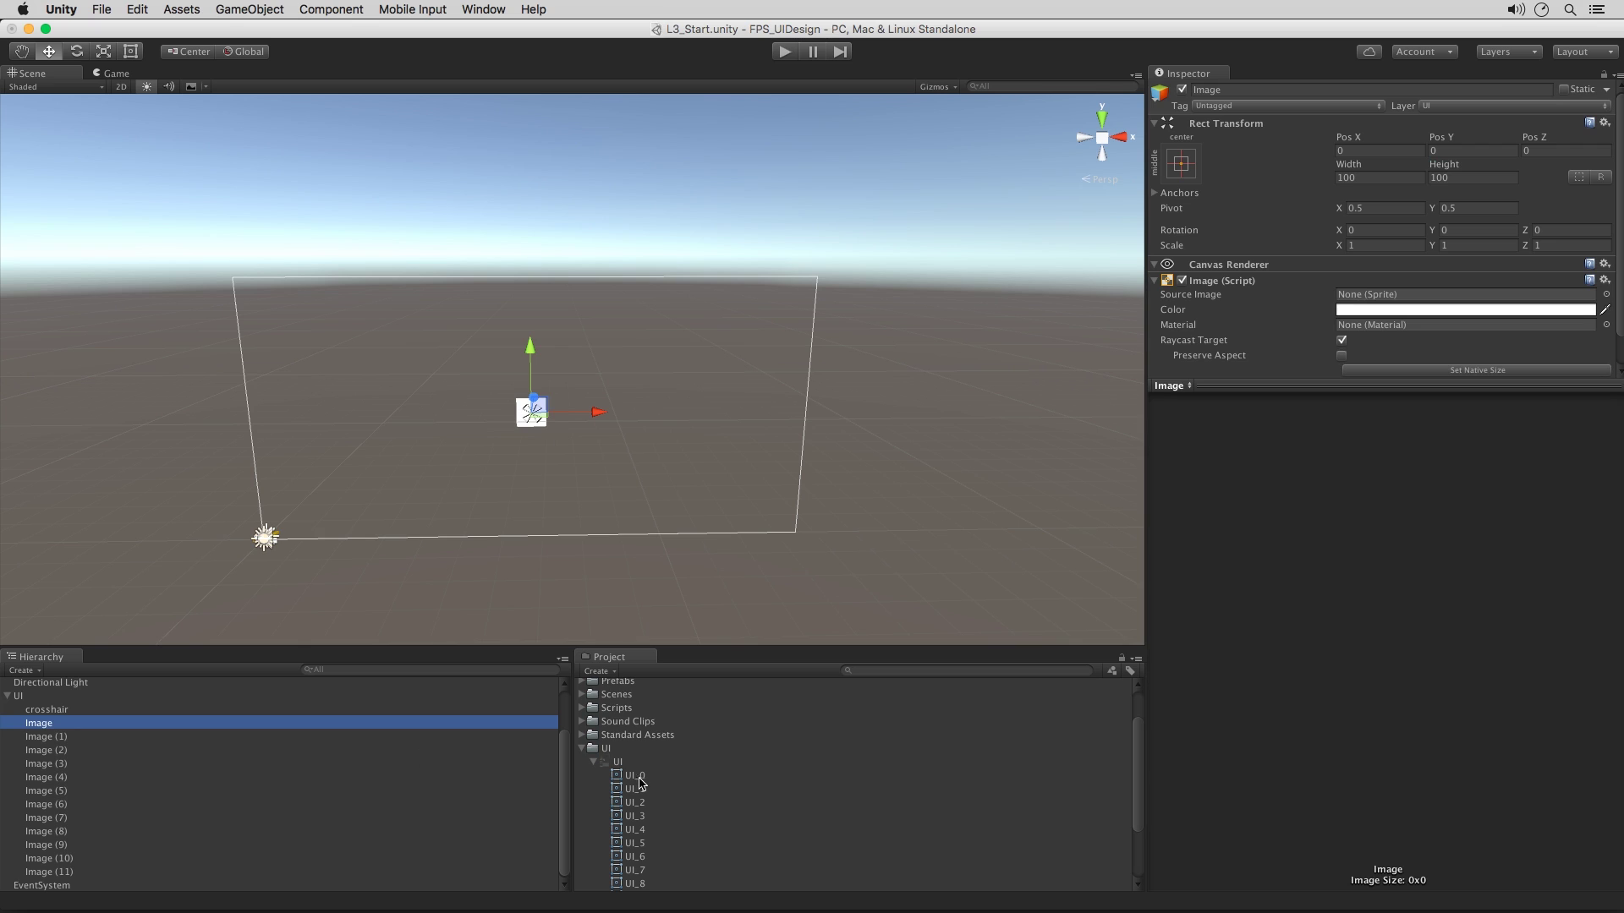
drag(636, 775, 1370, 296)
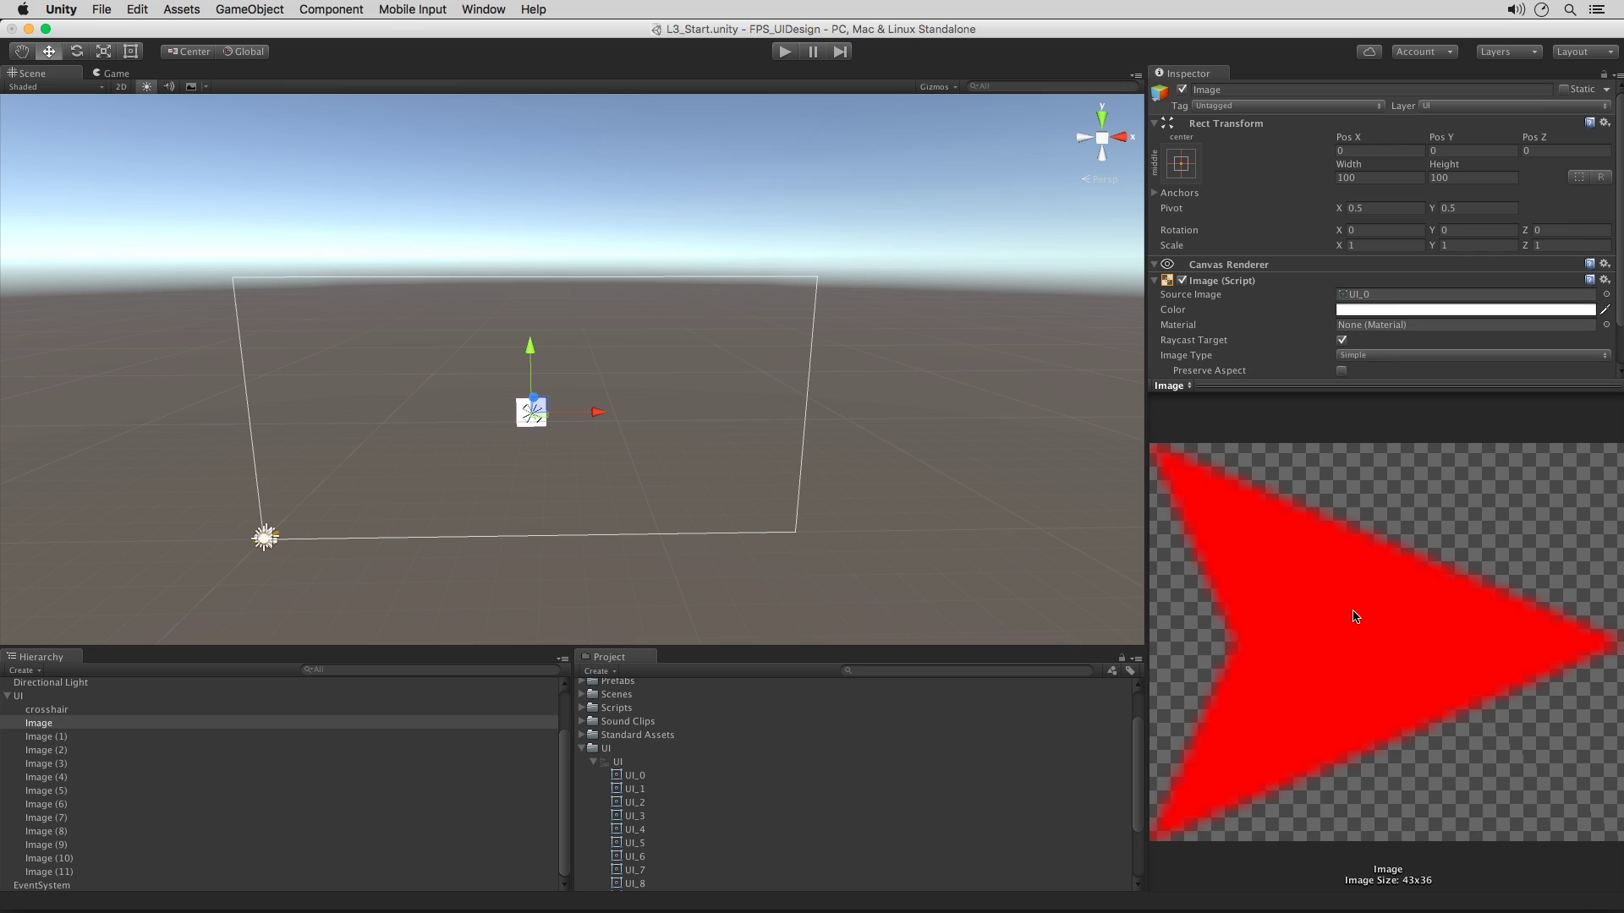
click(41, 726)
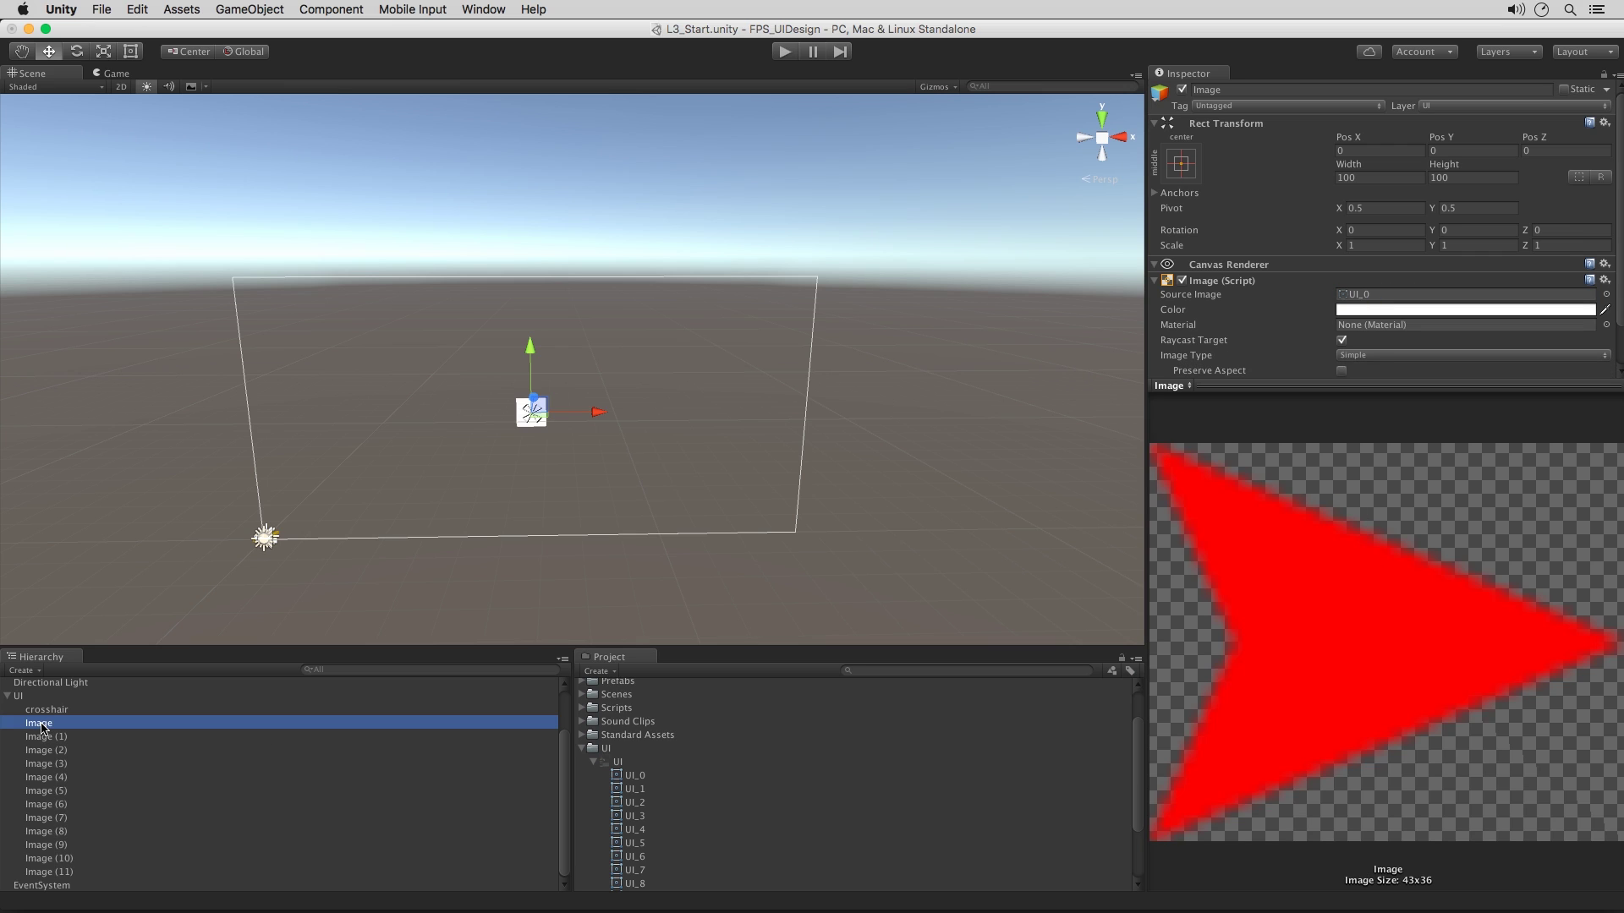
click(40, 726)
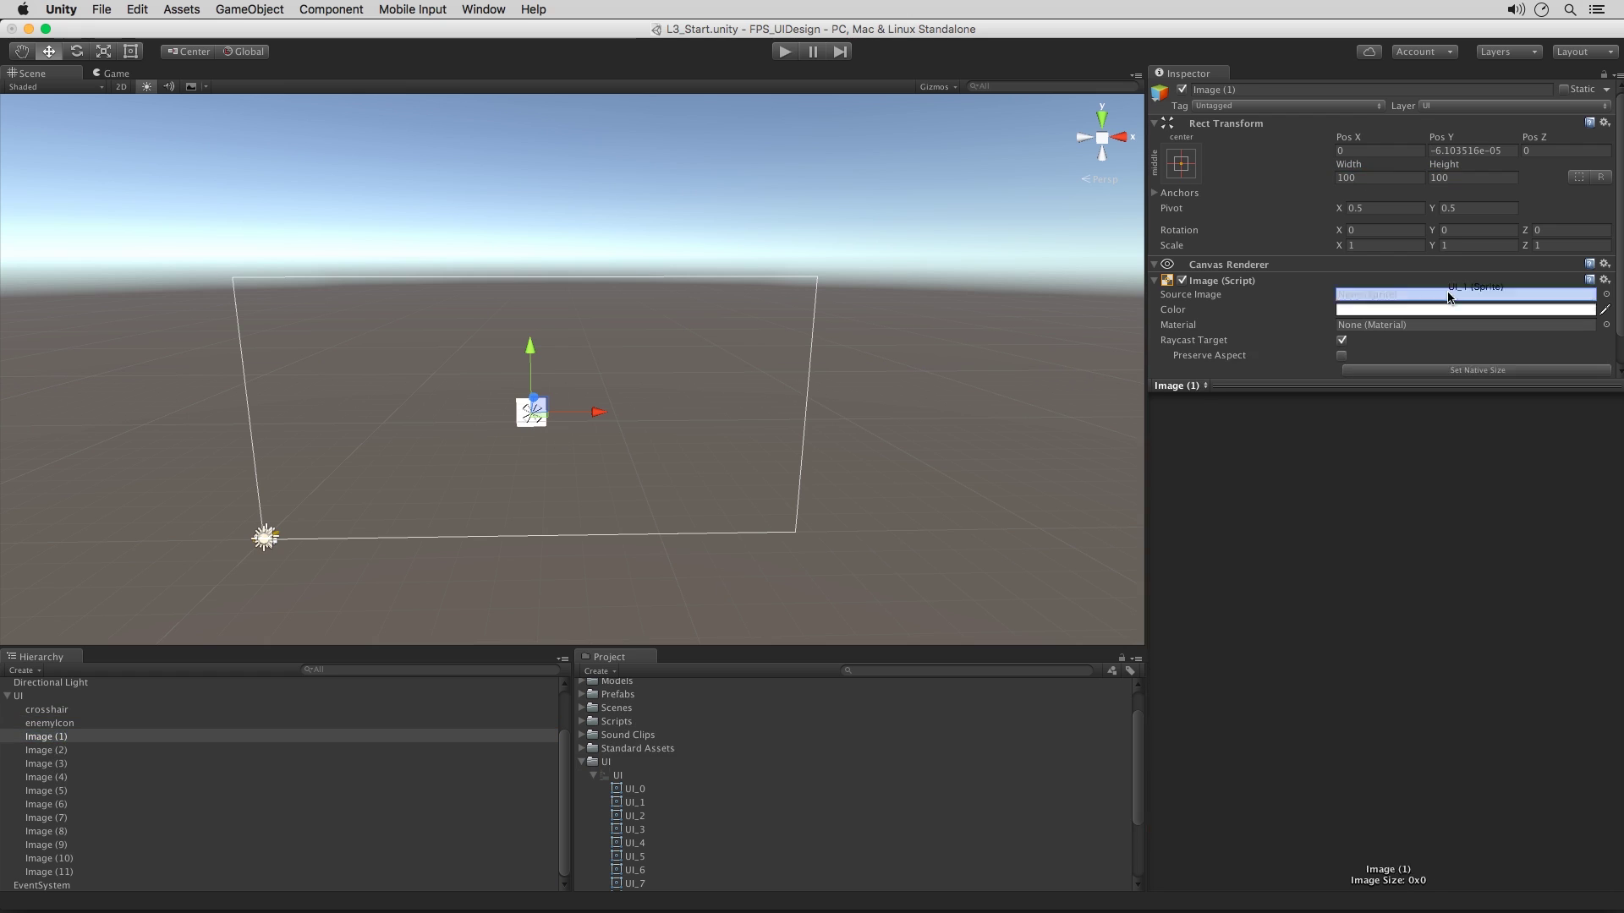
- Assign UI_1 and UI_2 to the next two images, naming them friendlyIcon and PlayerIcon, and size PlayerIcon 60 by 33
click(1292, 87)
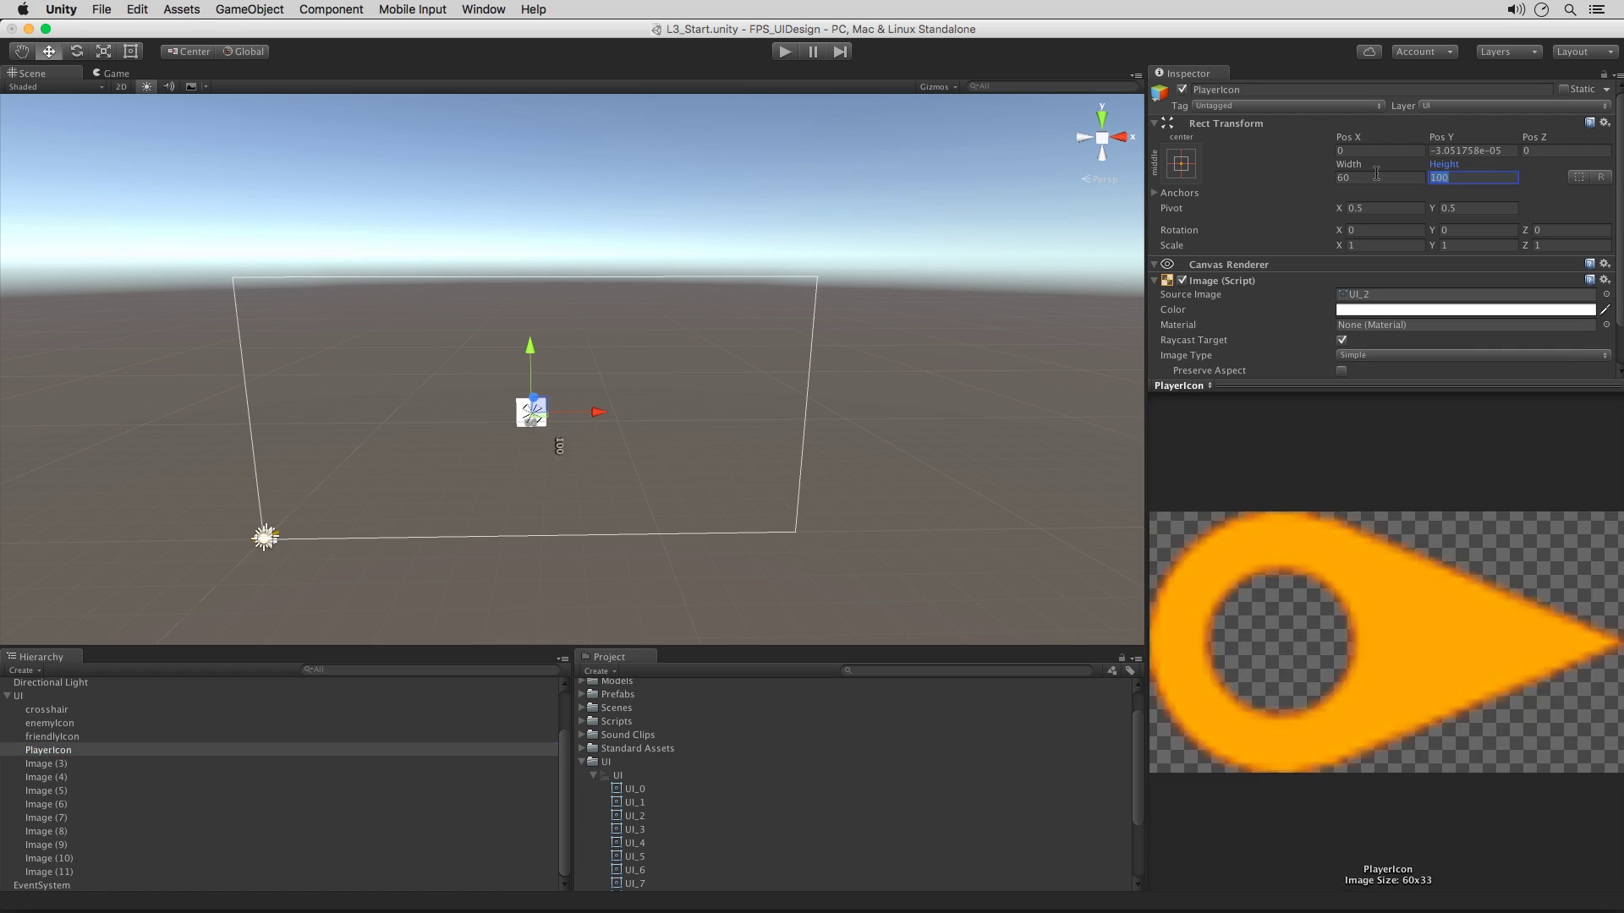
key(Down)
key(Down)
key(Down)
key(Down)
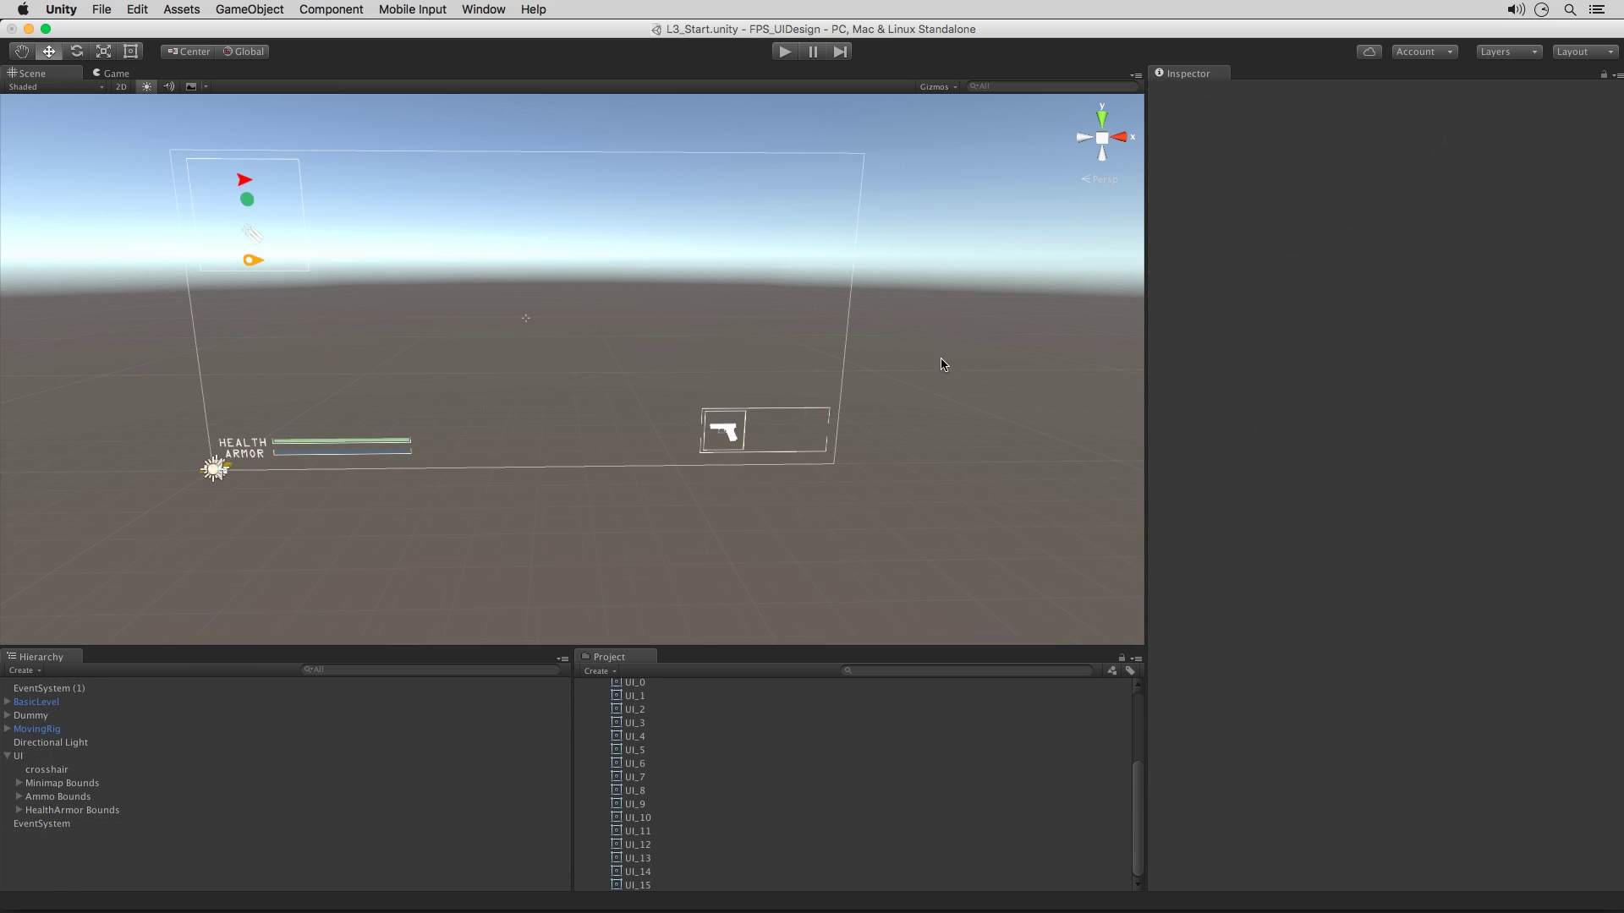
- Inspect the Minimap Bounds object on the canvas, checking its source sprite, width and height
middle_drag(939, 363, 949, 417)
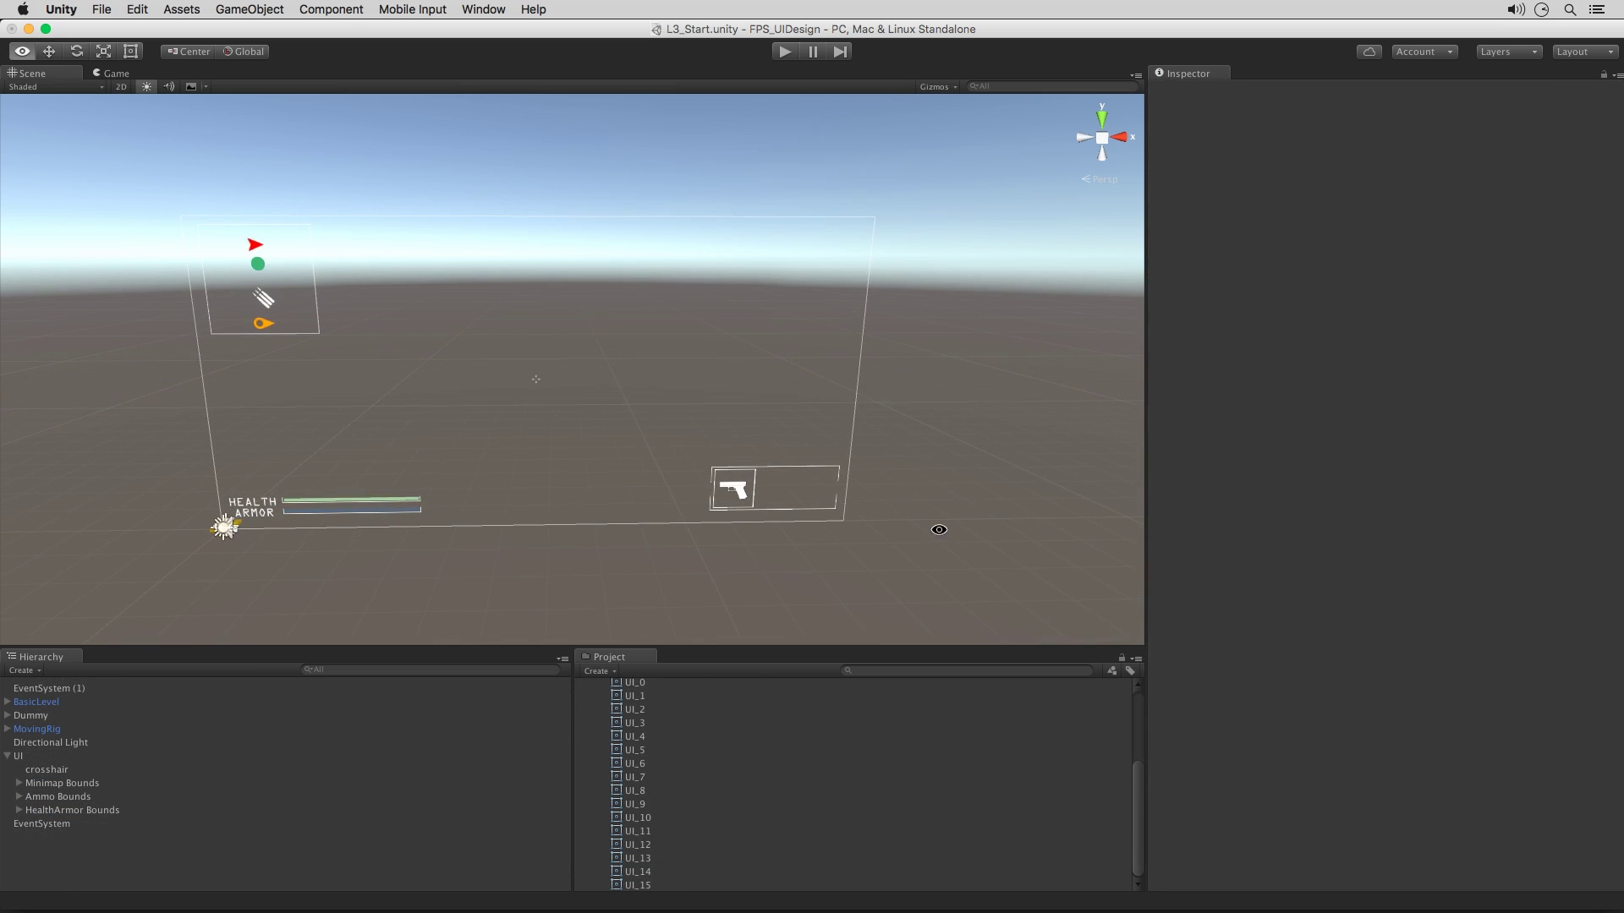
alt+drag(936, 530, 910, 468)
middle_drag(910, 468, 937, 538)
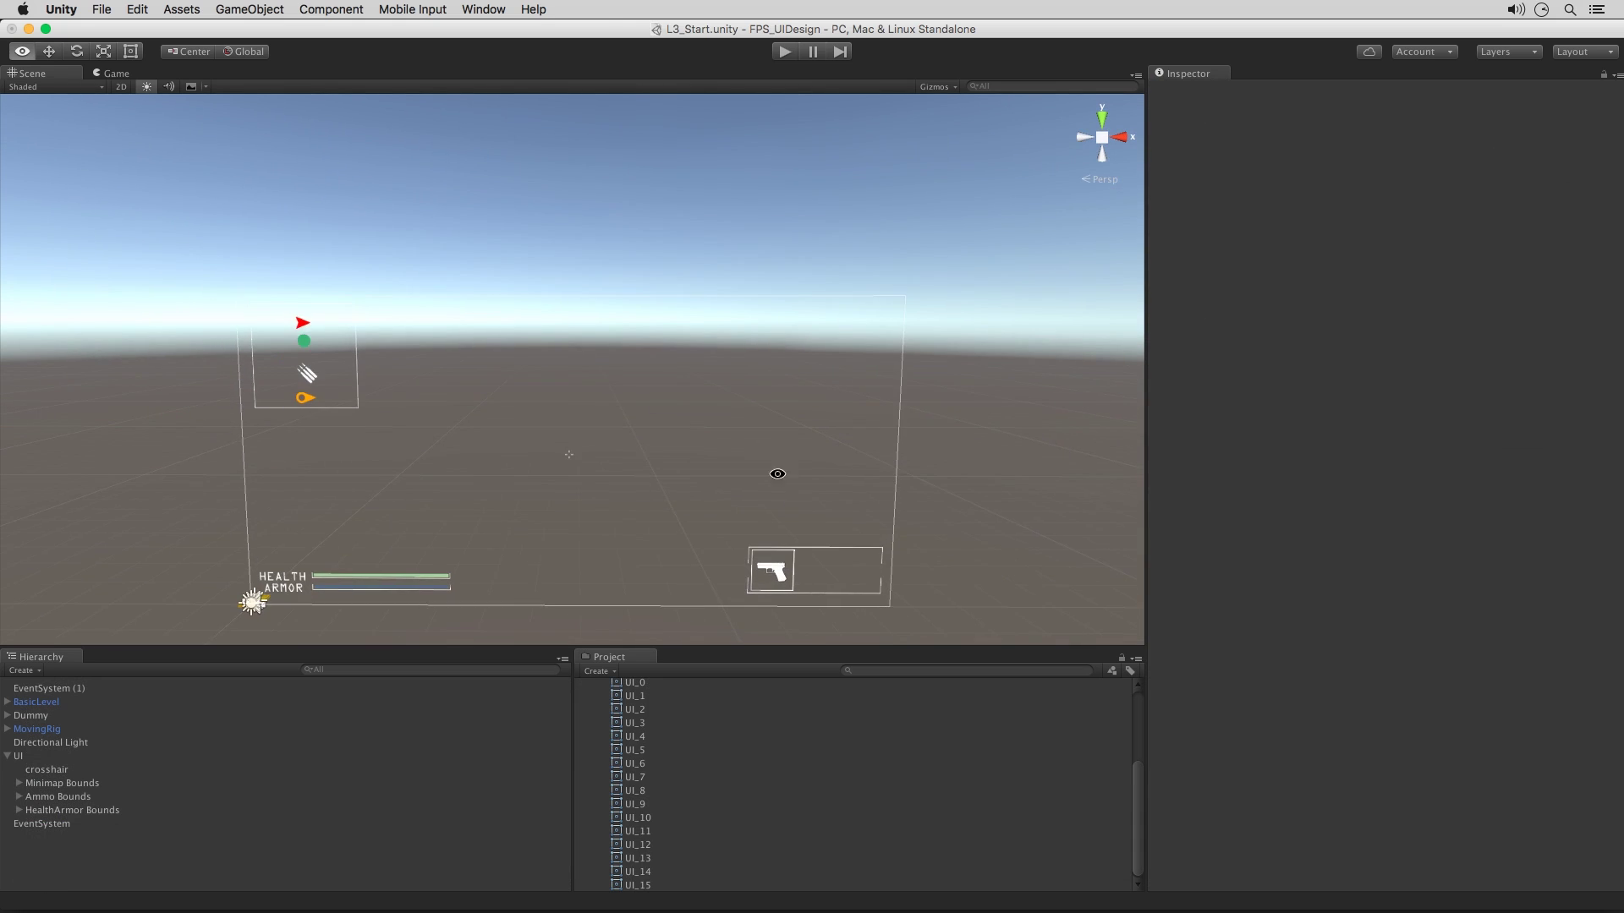
middle_drag(776, 473, 817, 523)
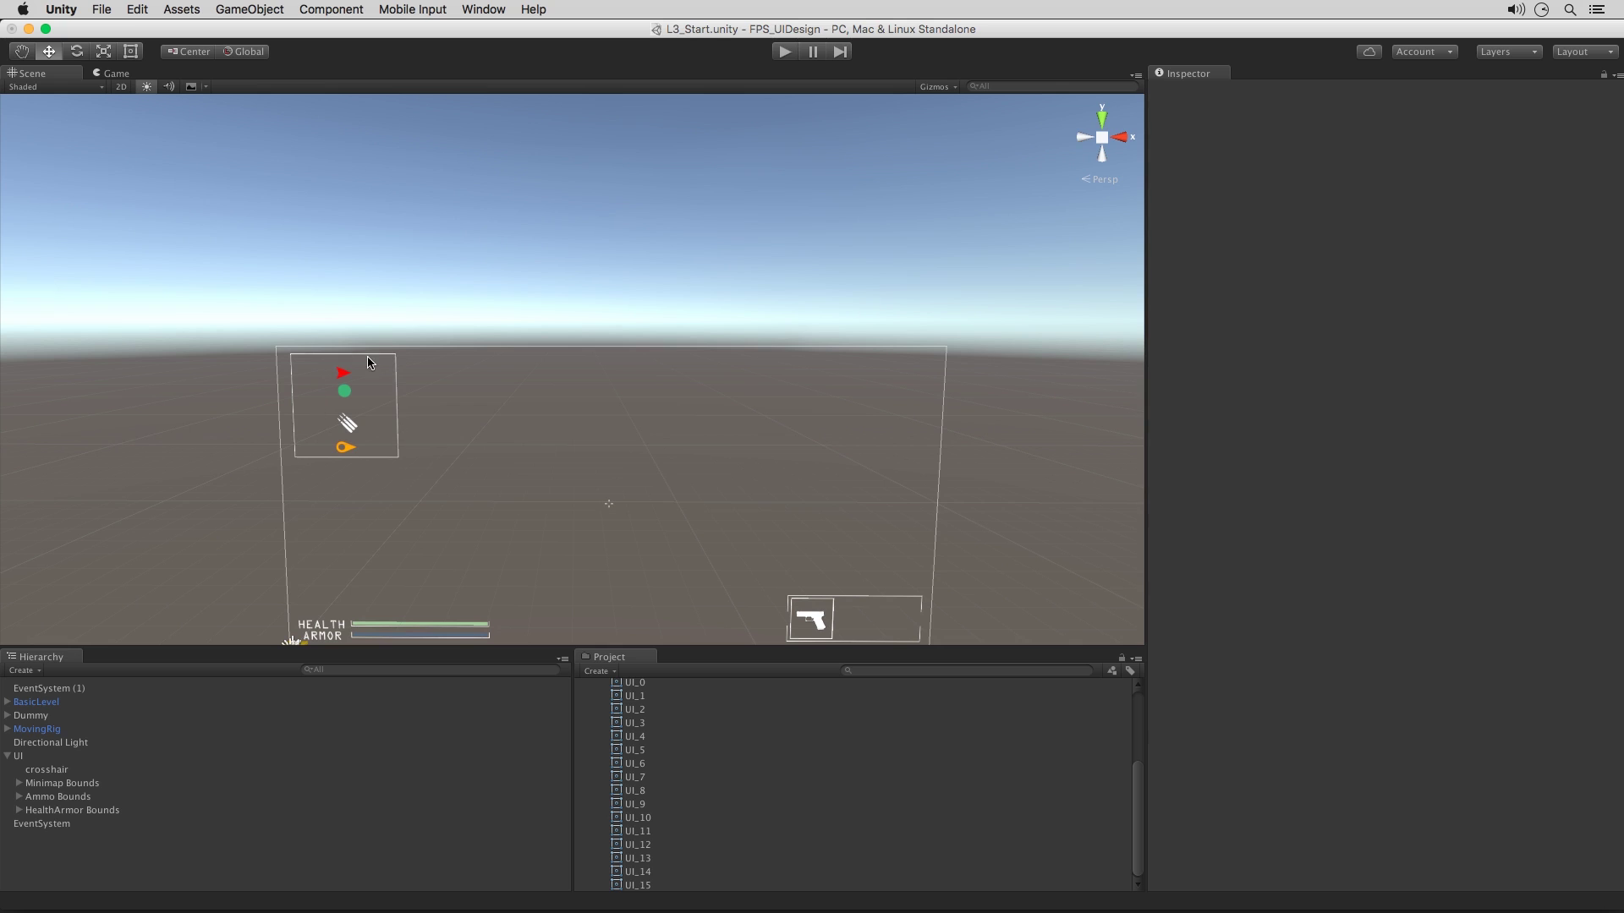
click(77, 786)
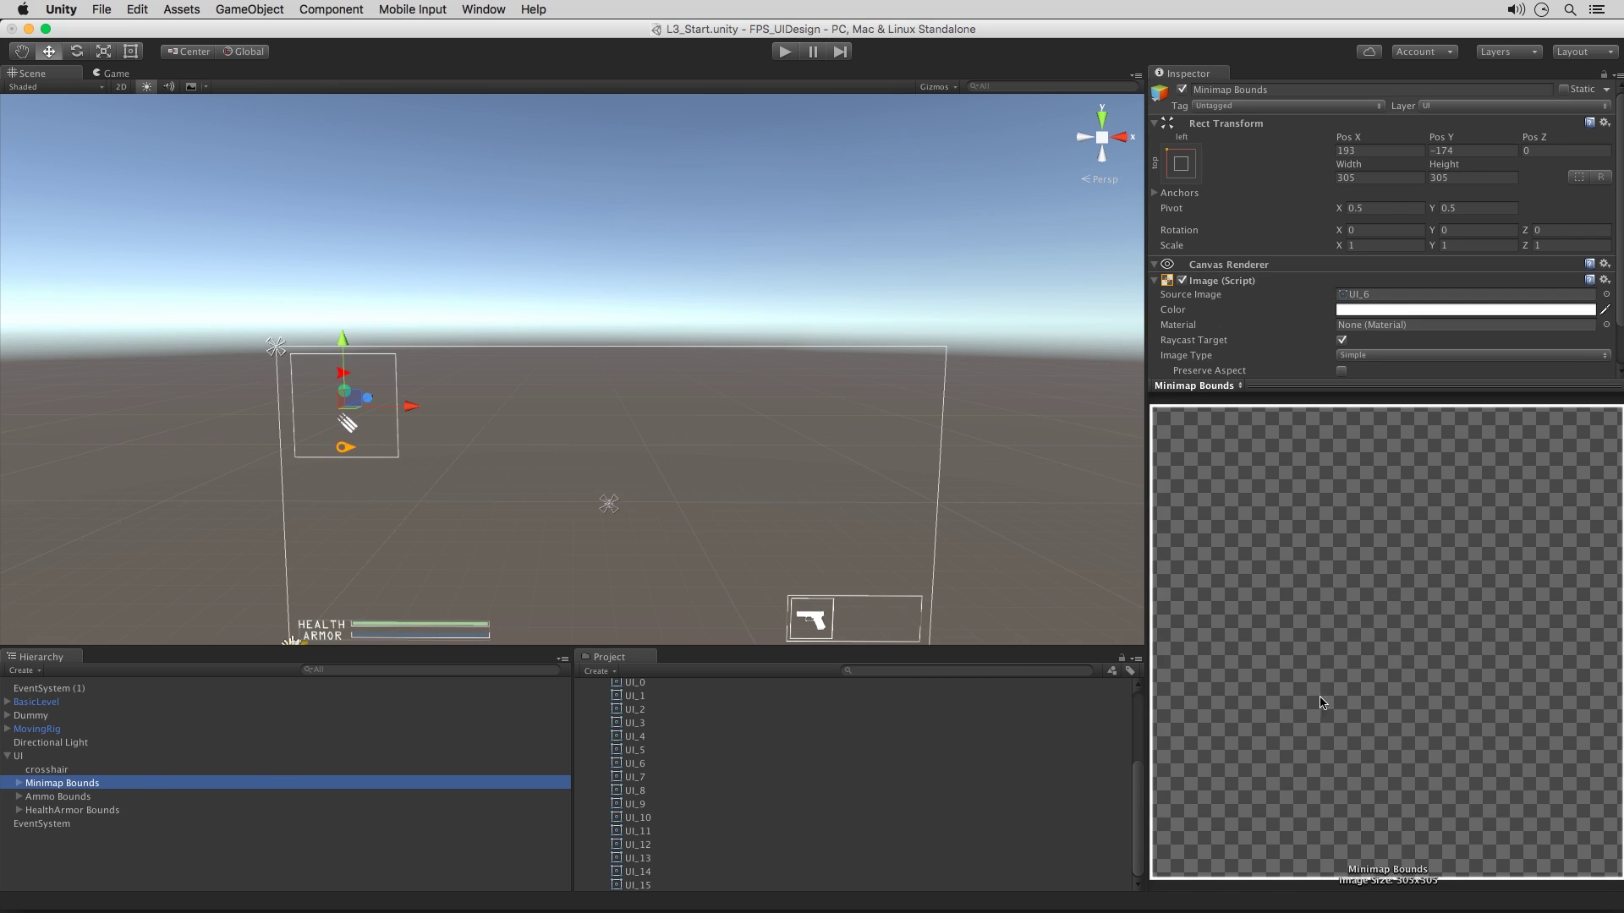
click(1379, 178)
click(1468, 177)
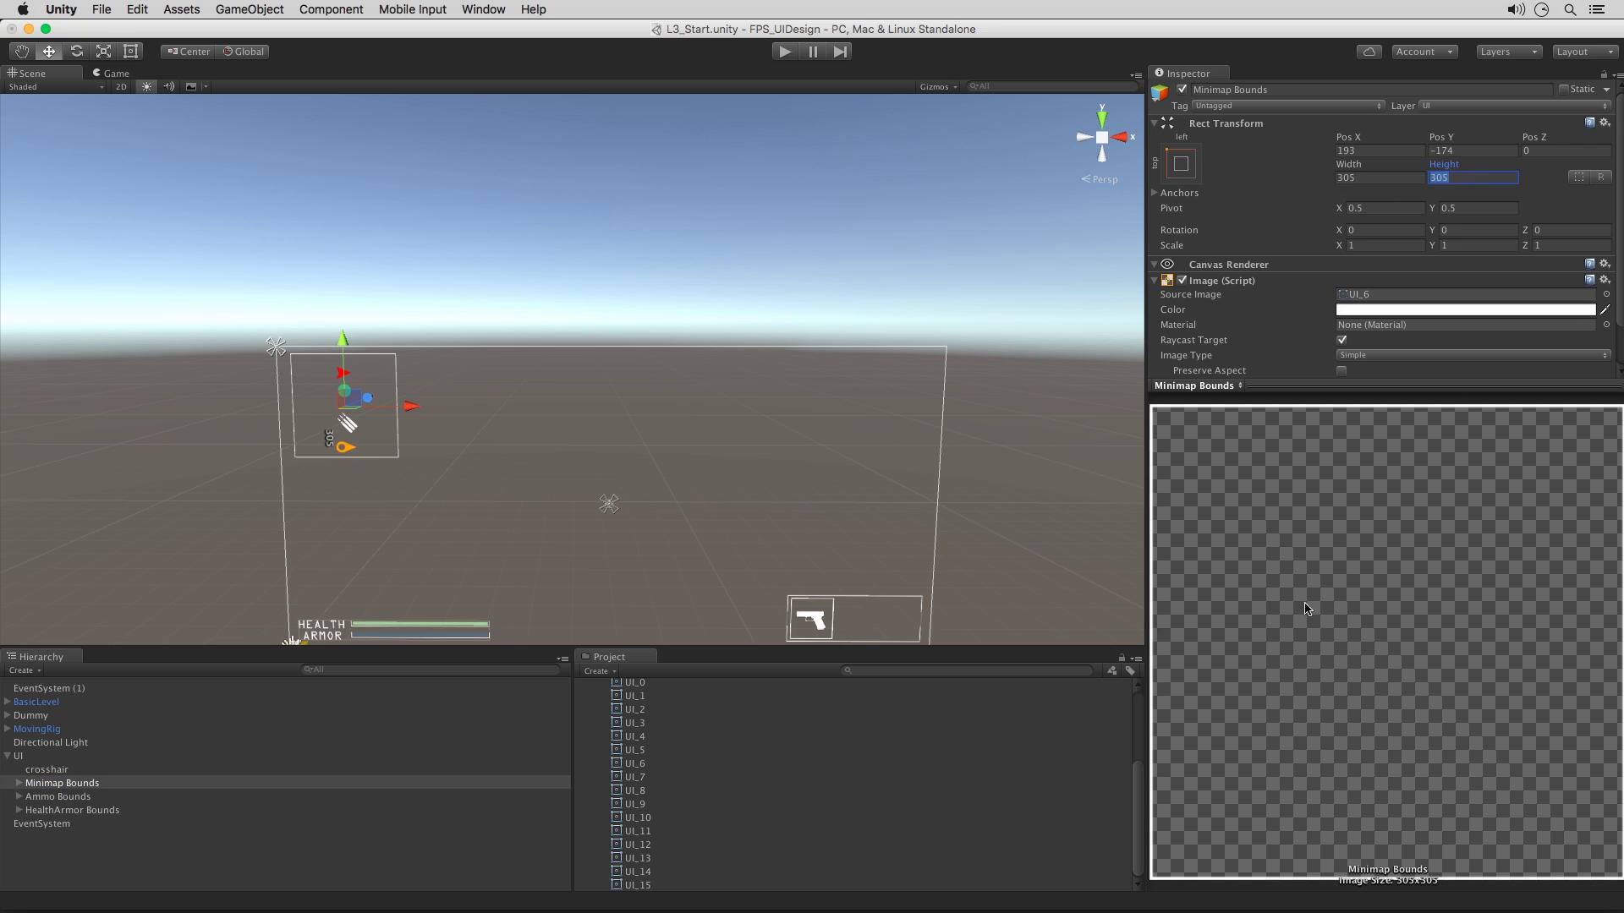
alt+drag(514, 409, 531, 415)
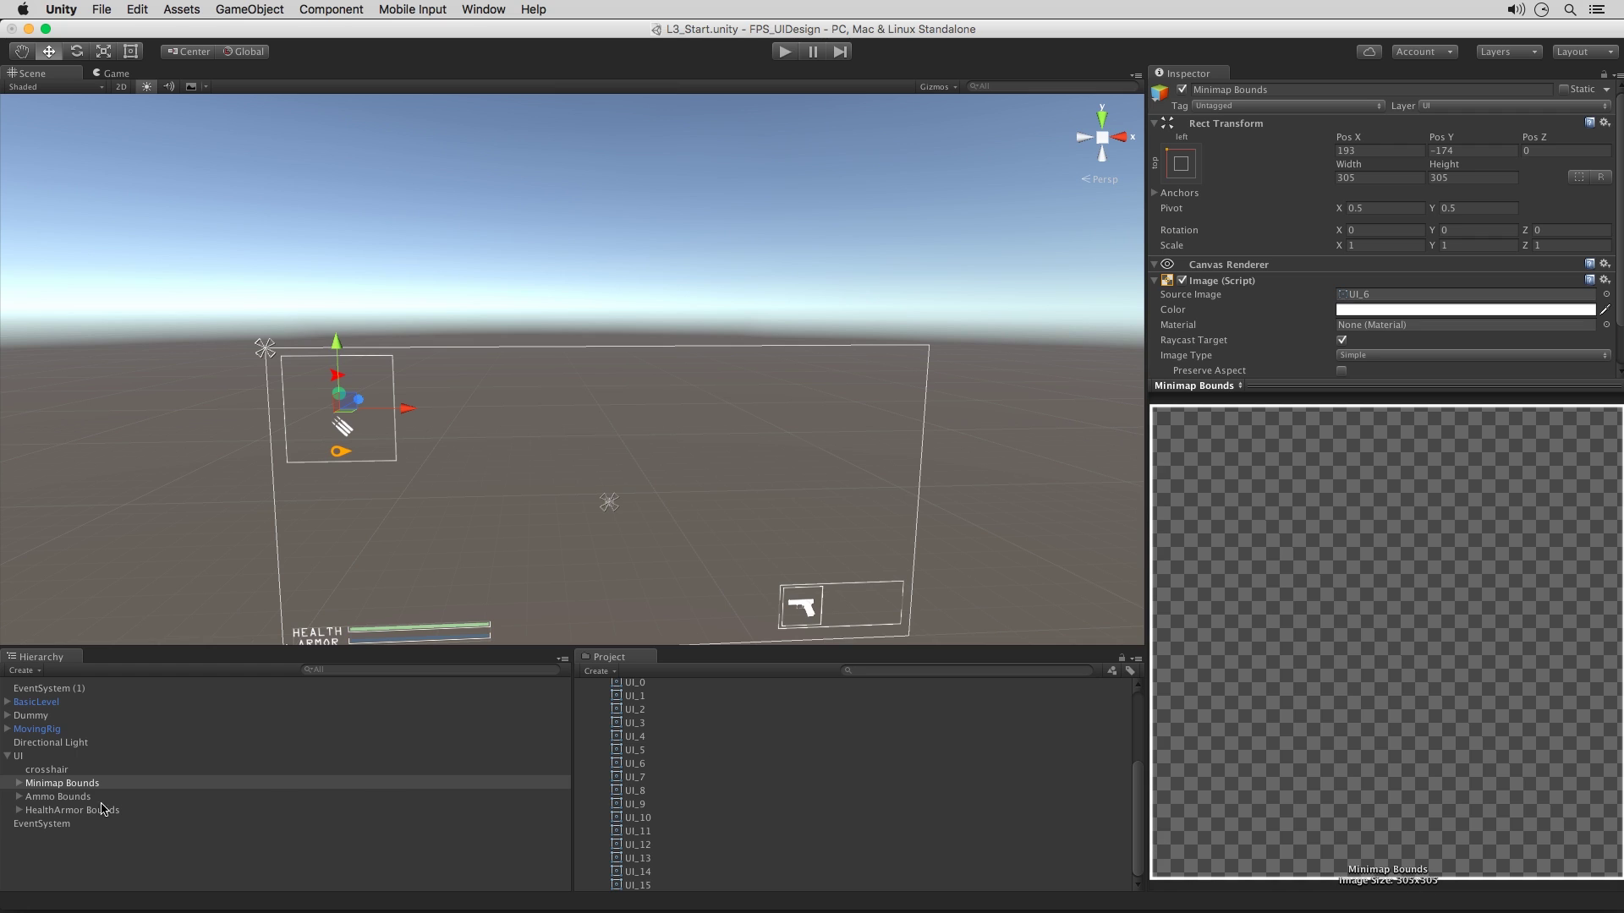
- Expand Minimap Bounds and review its enemyIcon, friendlyIcon, PlayerIcon and AmmoIcon children one by one
click(17, 787)
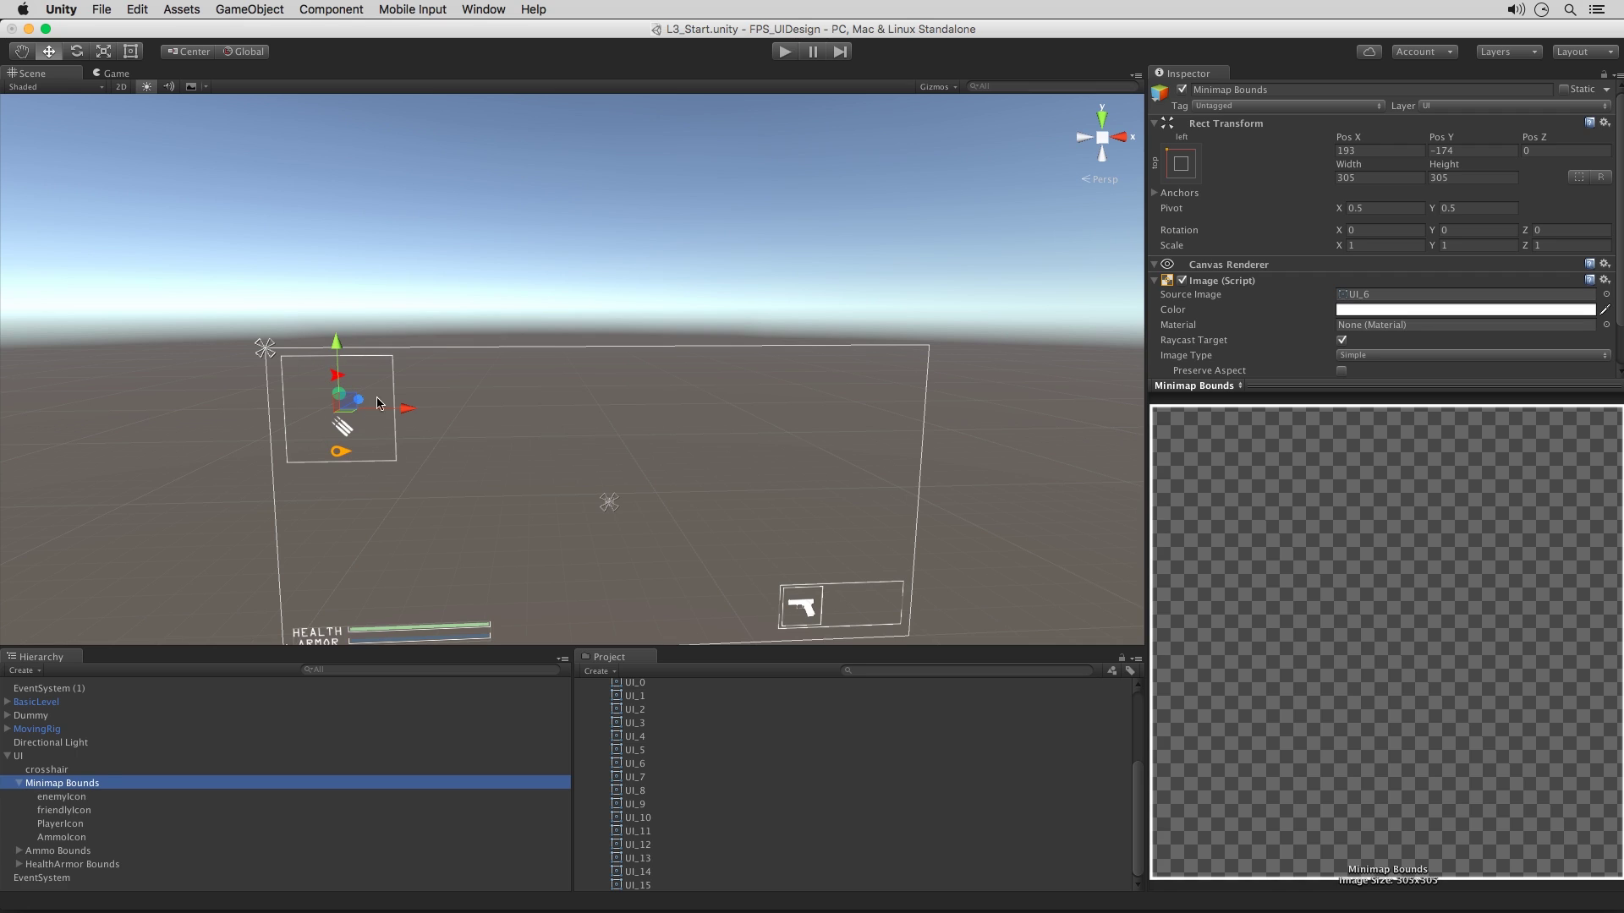
click(61, 797)
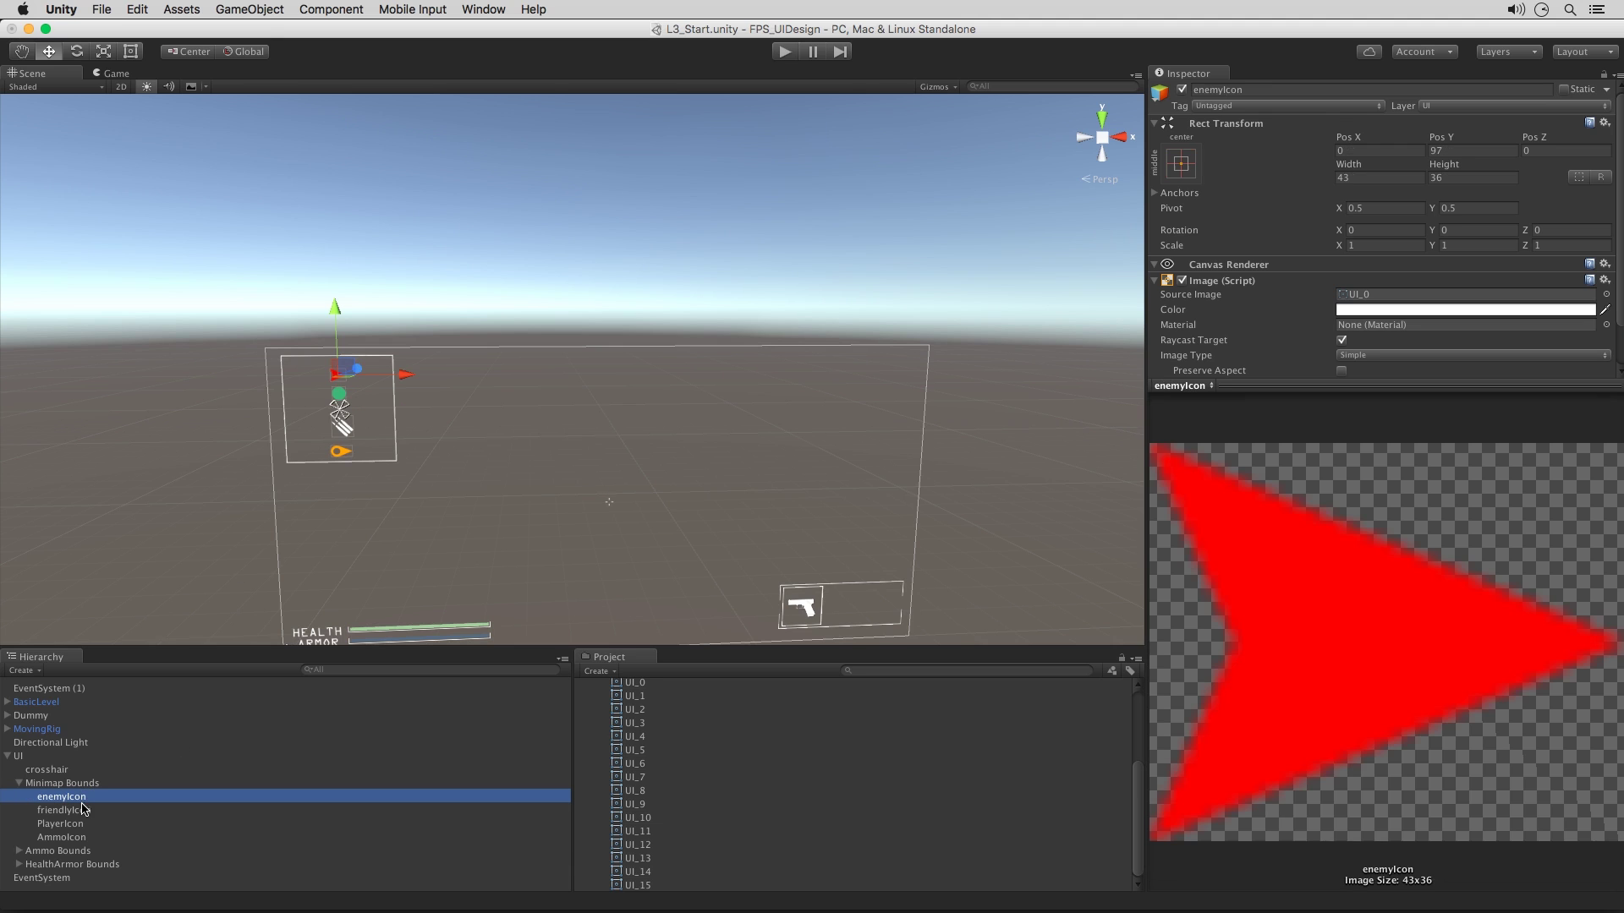
click(80, 810)
click(66, 824)
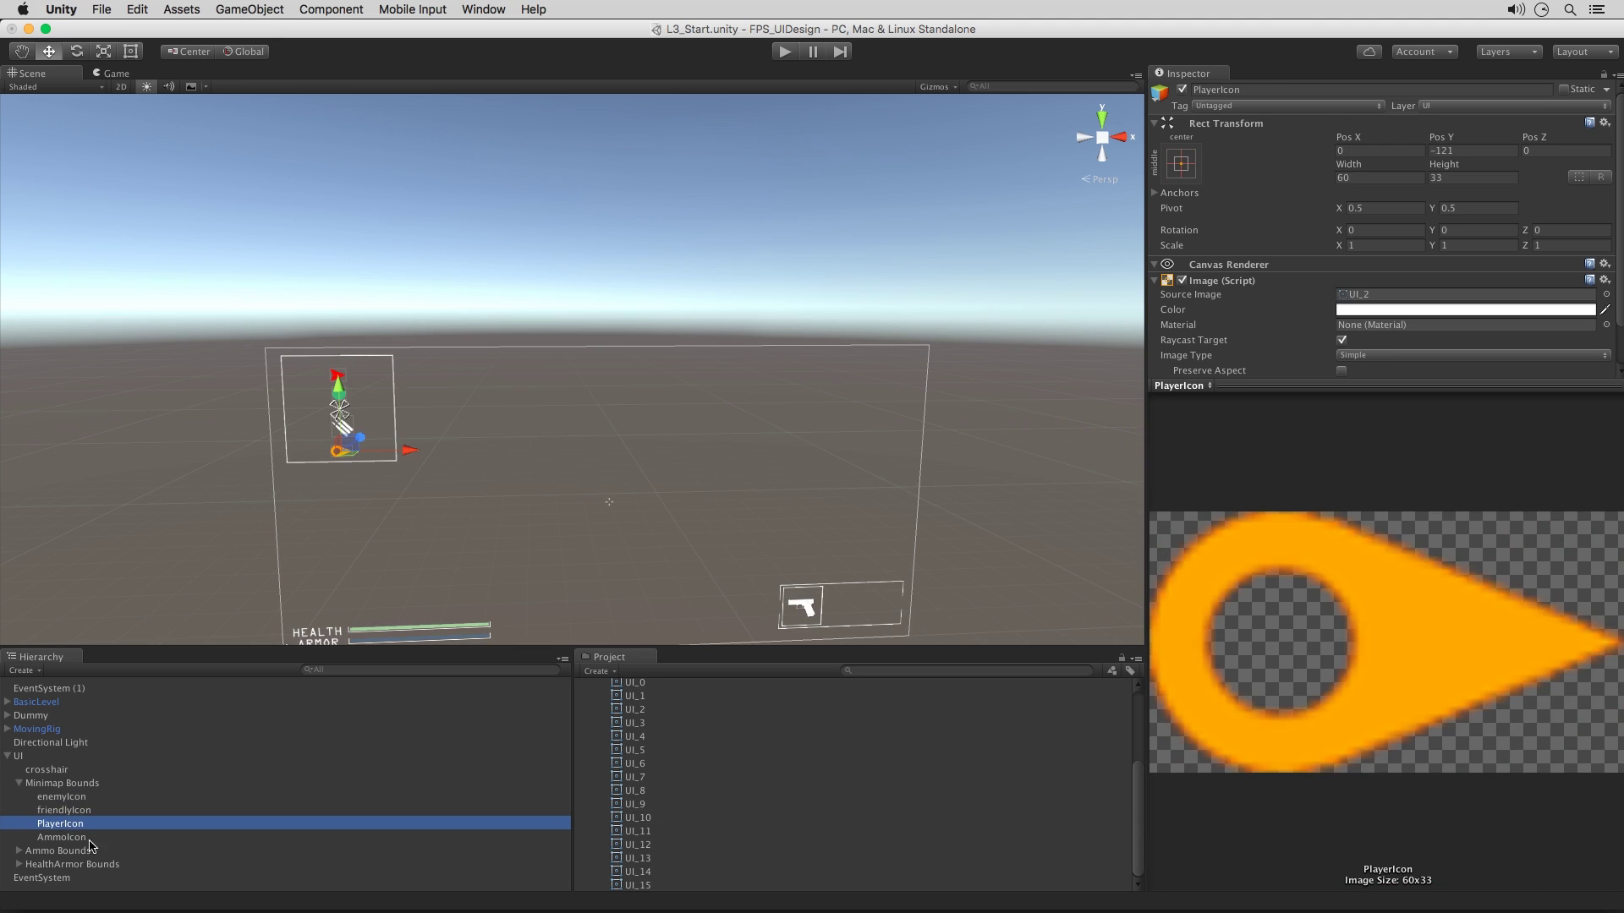
click(84, 838)
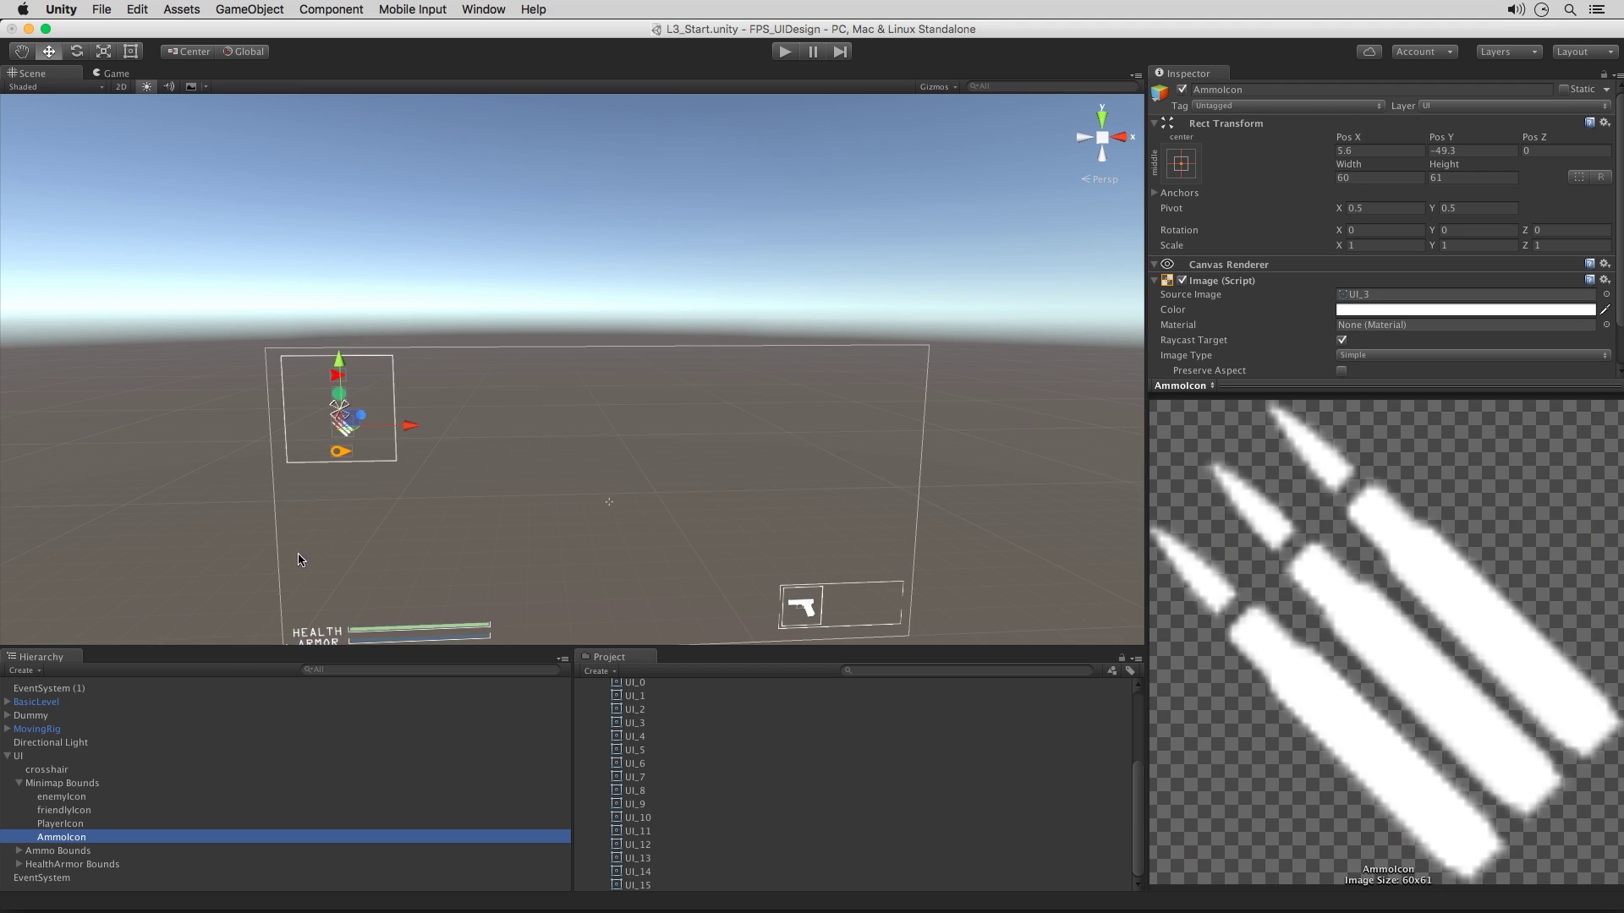
- Collapse the Minimap Bounds group and deactivate it
click(60, 785)
click(19, 784)
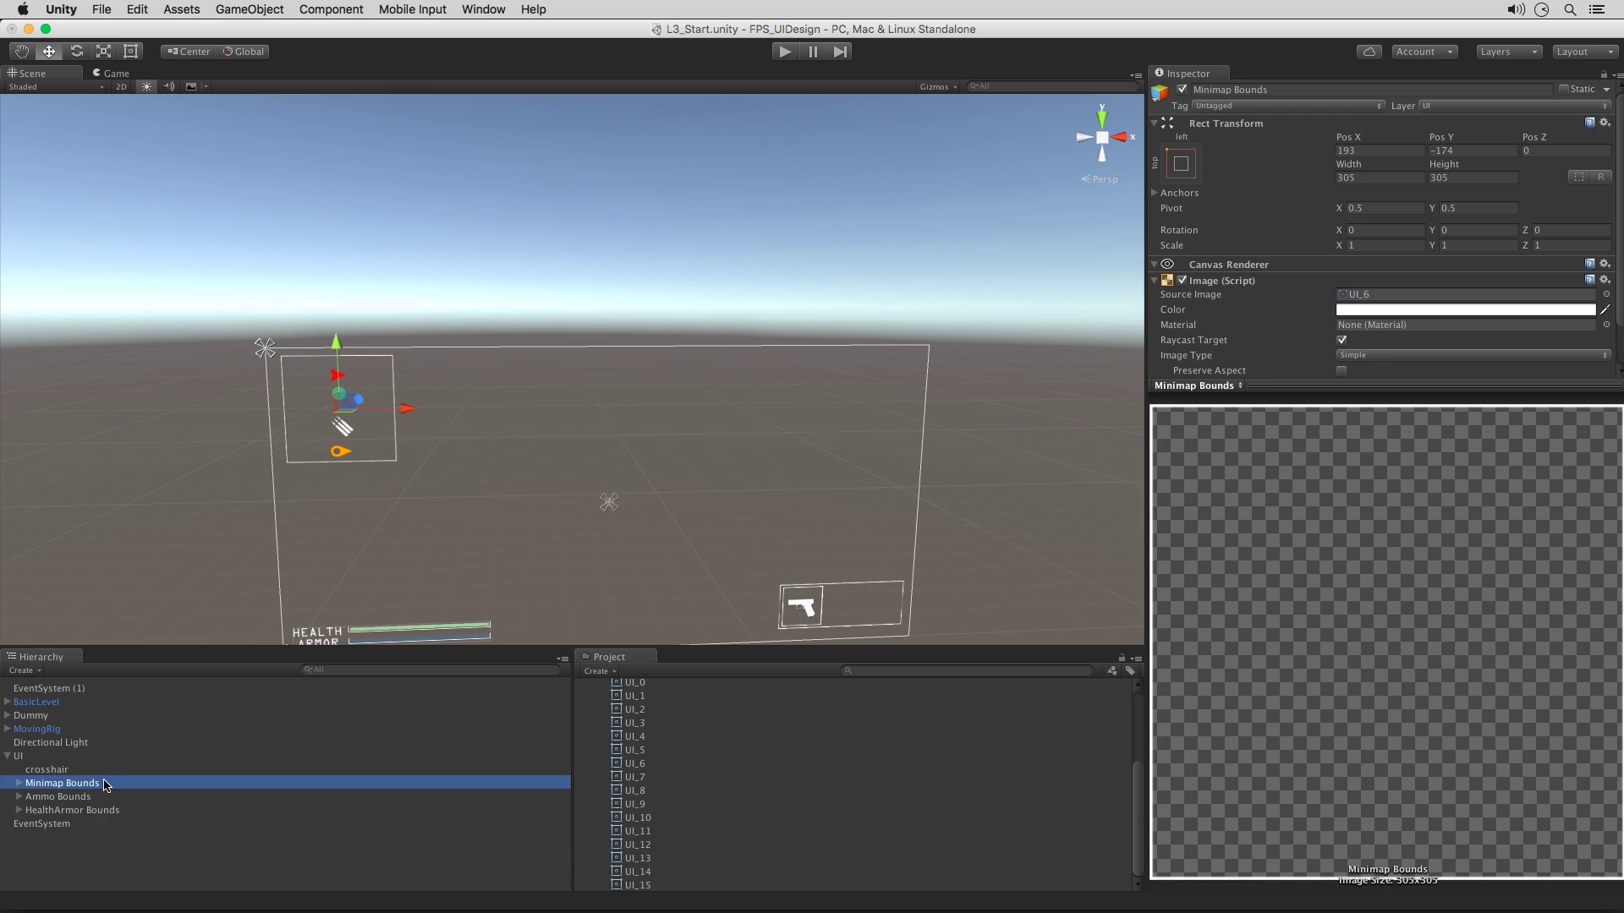
click(1182, 91)
- Frame the Ammo Bounds object in the scene, expand it and inspect its Weapon Bounds child
middle_drag(657, 402, 646, 239)
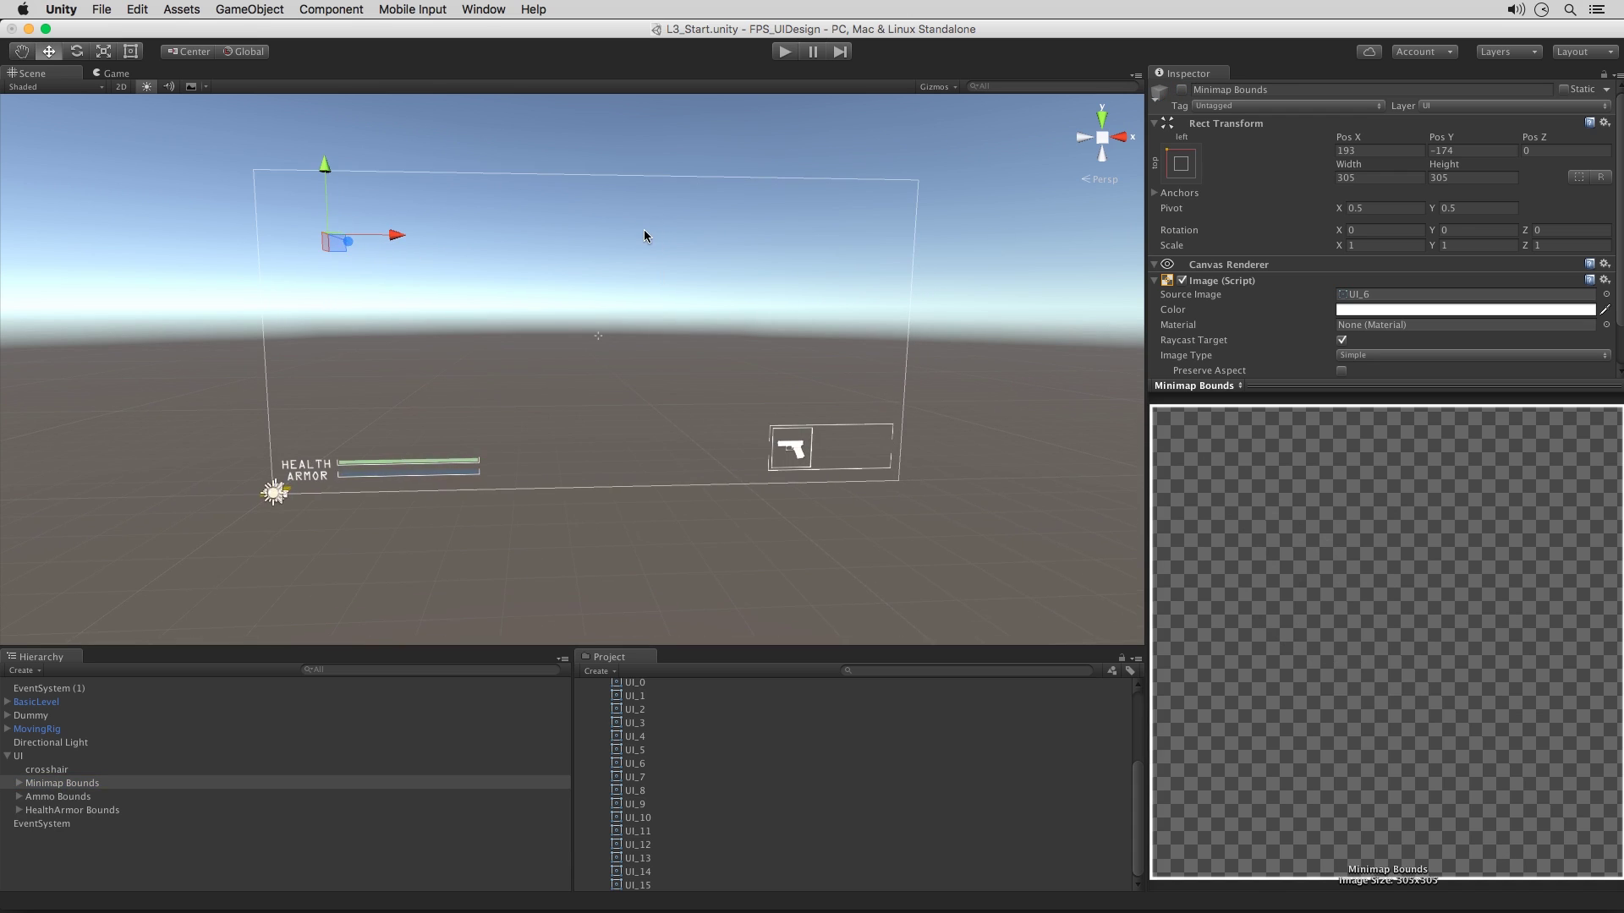
click(71, 799)
key(f)
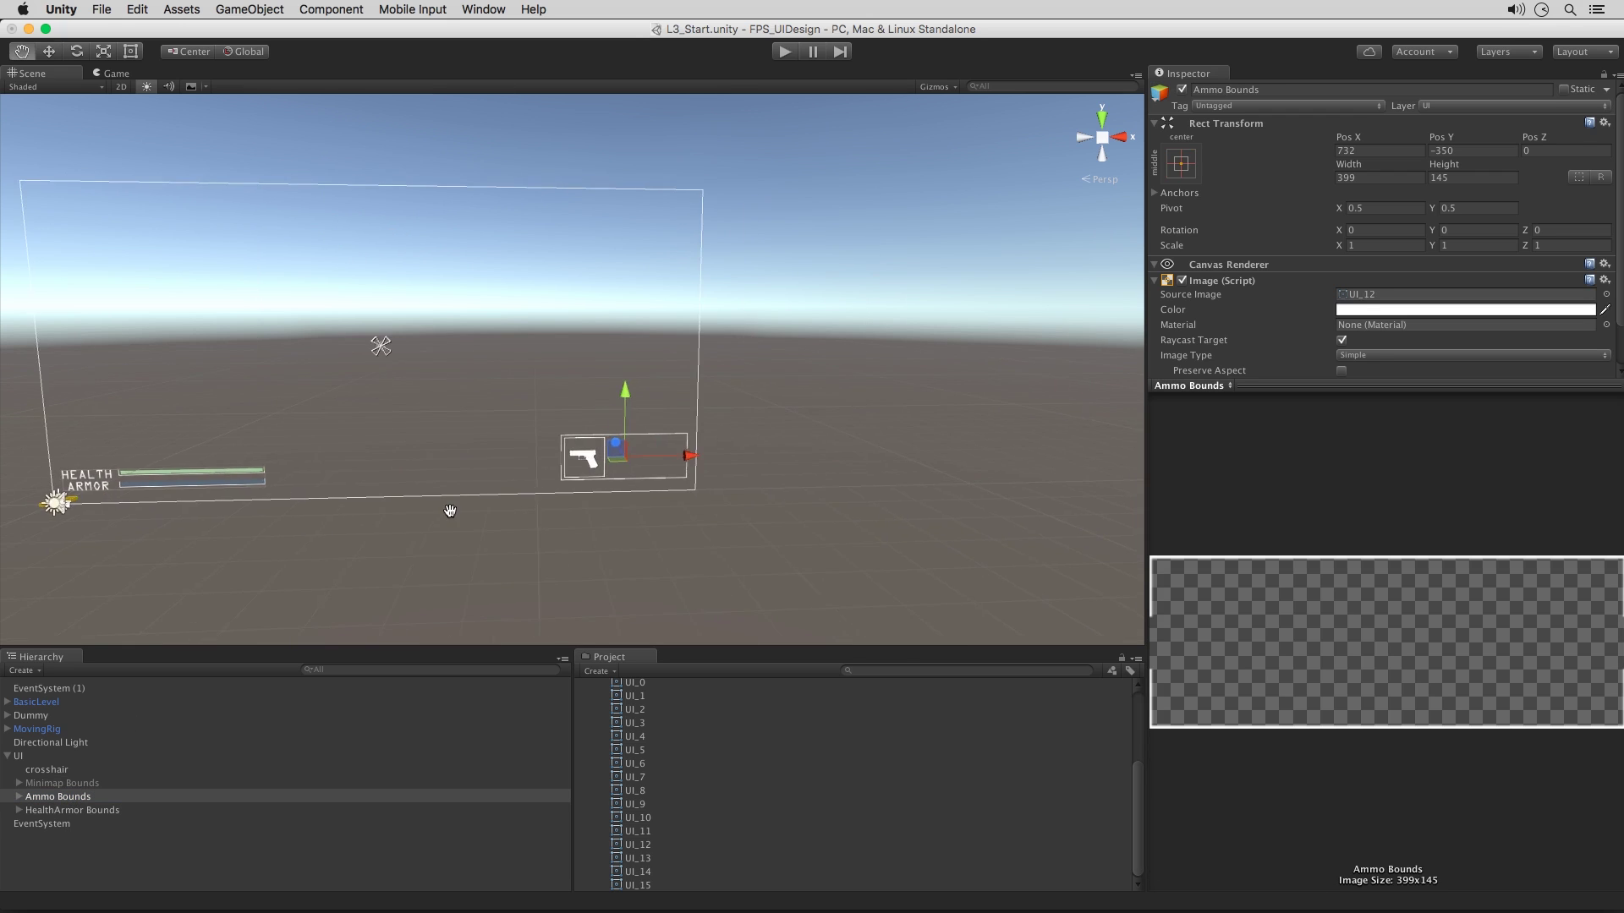
scroll(448, 471, up, 3)
middle_drag(450, 435, 450, 366)
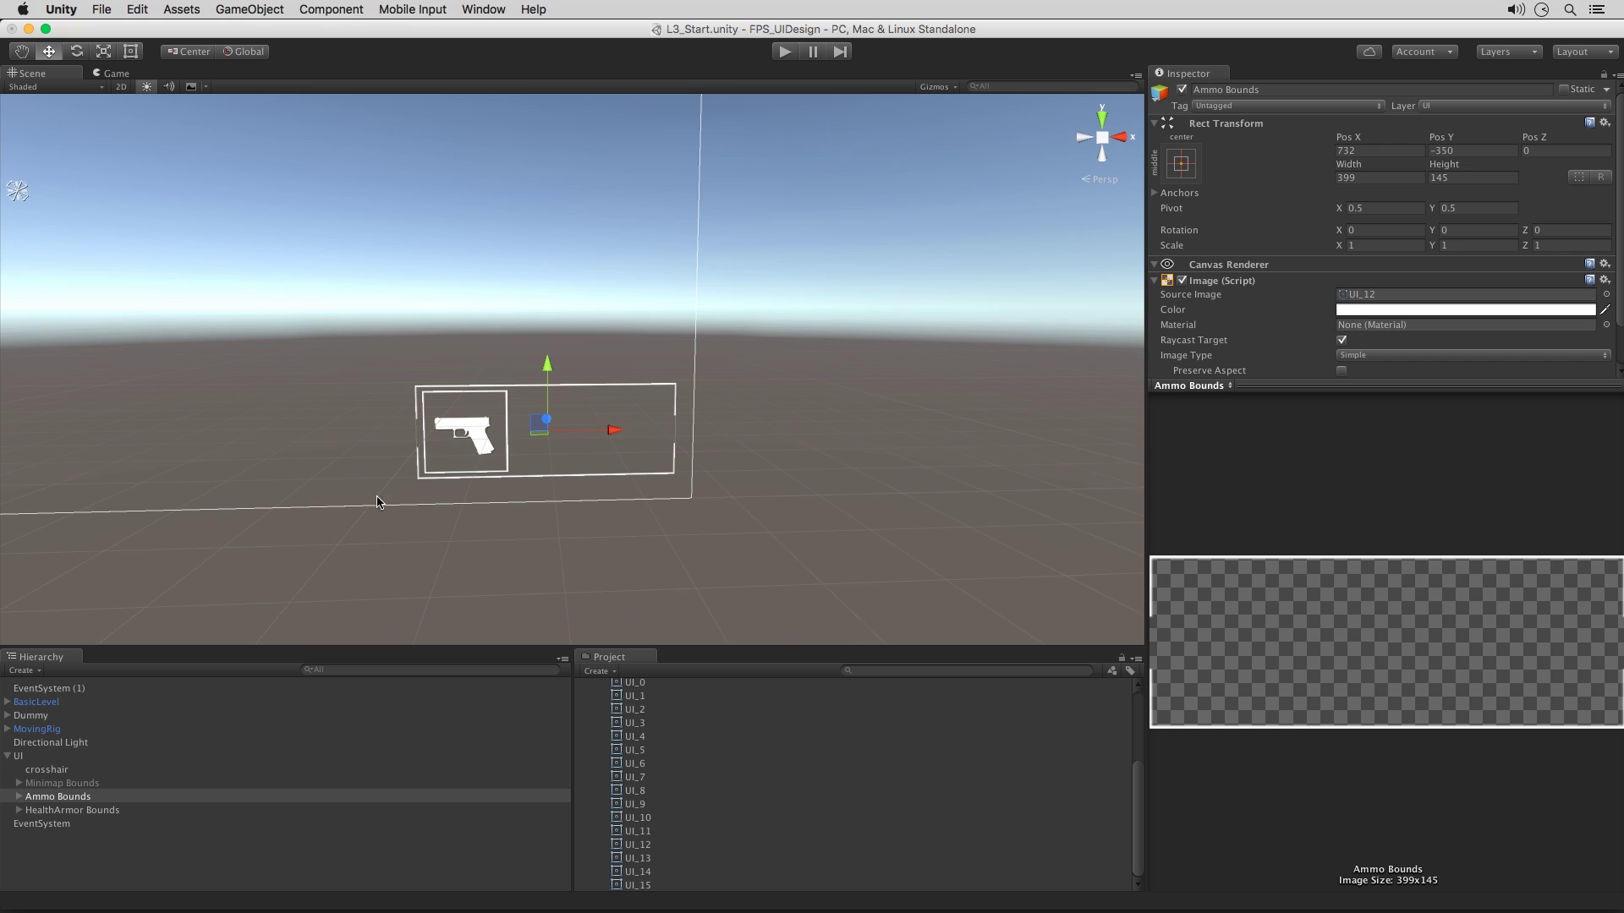
click(19, 797)
click(84, 811)
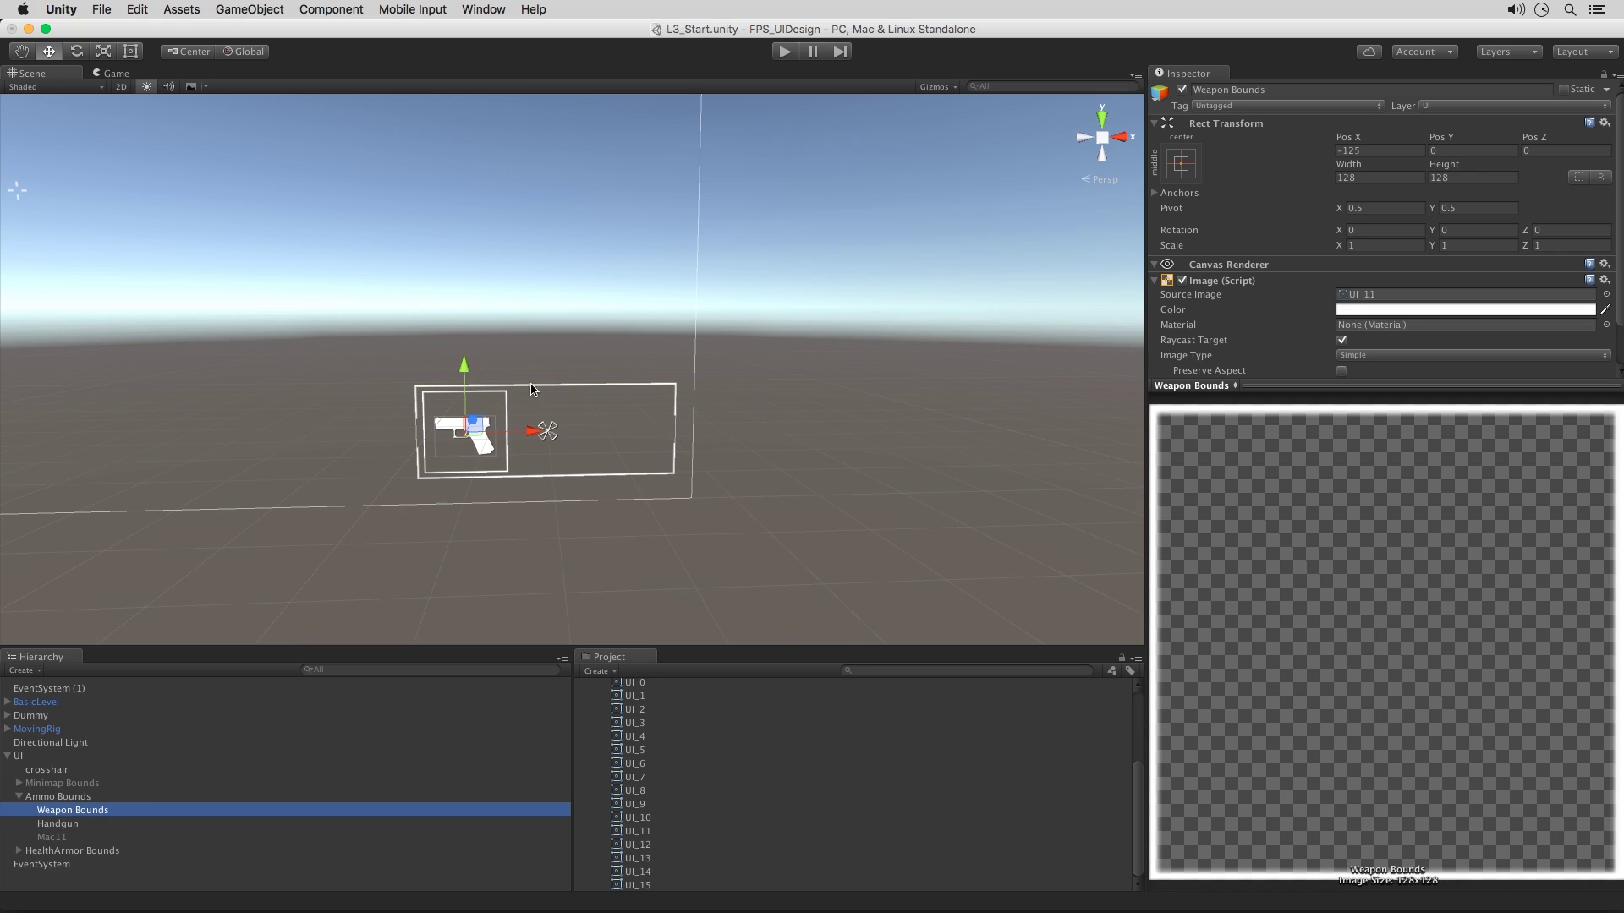
- Make the Handgun and Mac11 objects children of Weapon Bounds
drag(57, 825, 80, 811)
click(68, 810)
click(88, 824)
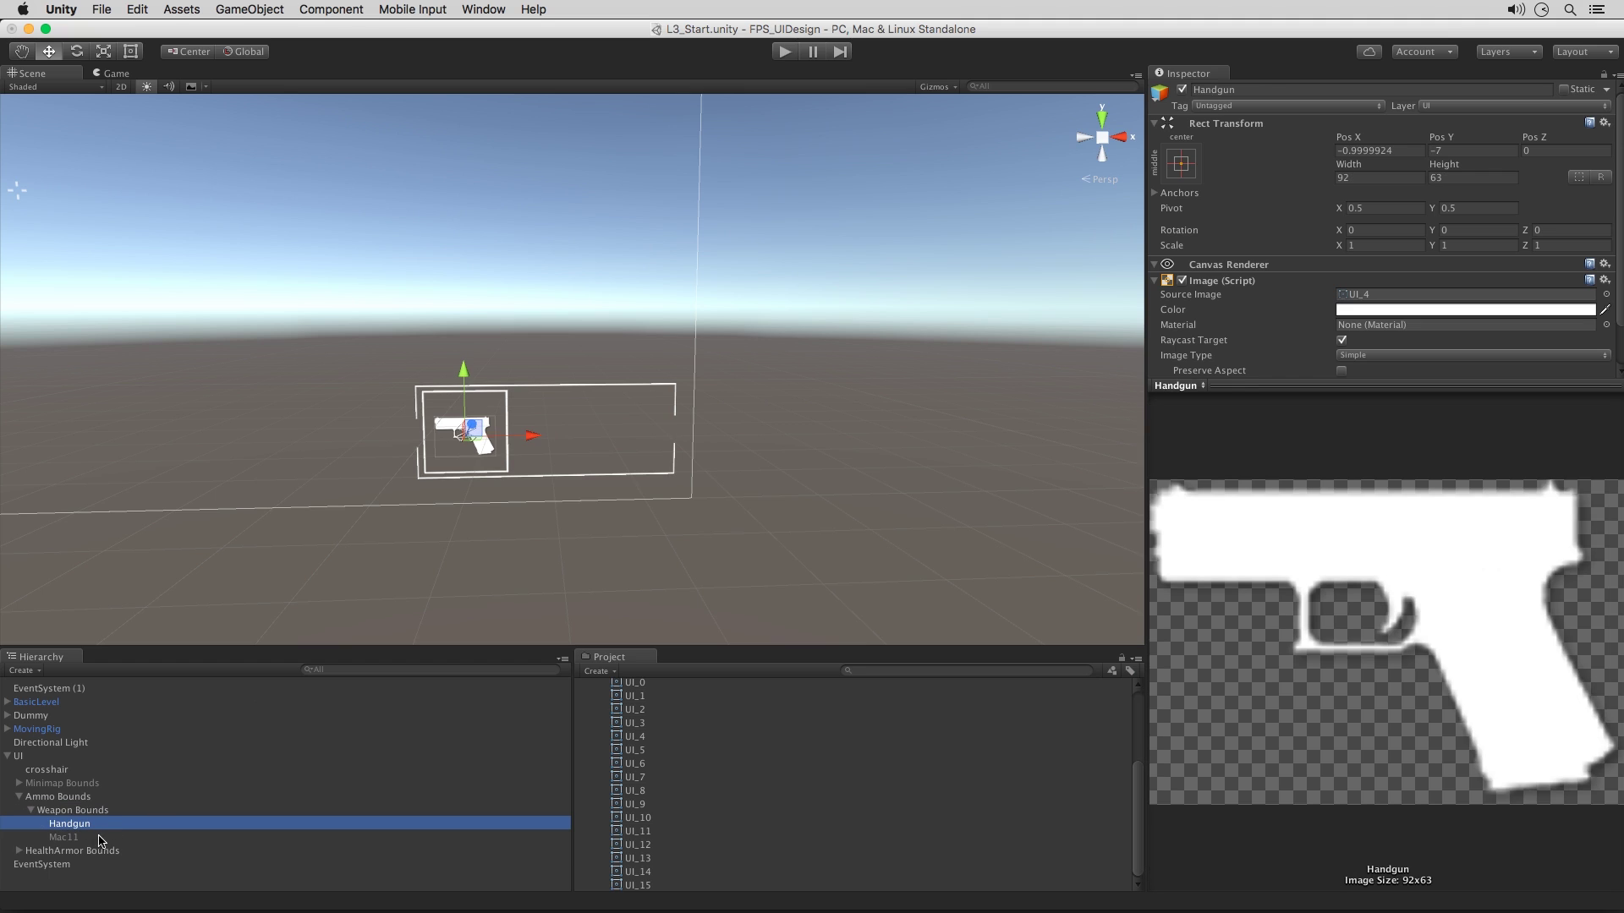
- Compare the sprites and settings of the Handgun and Mac11 objects, then collapse the Weapon Bounds and Ammo Bounds groups
click(85, 838)
click(85, 825)
click(85, 837)
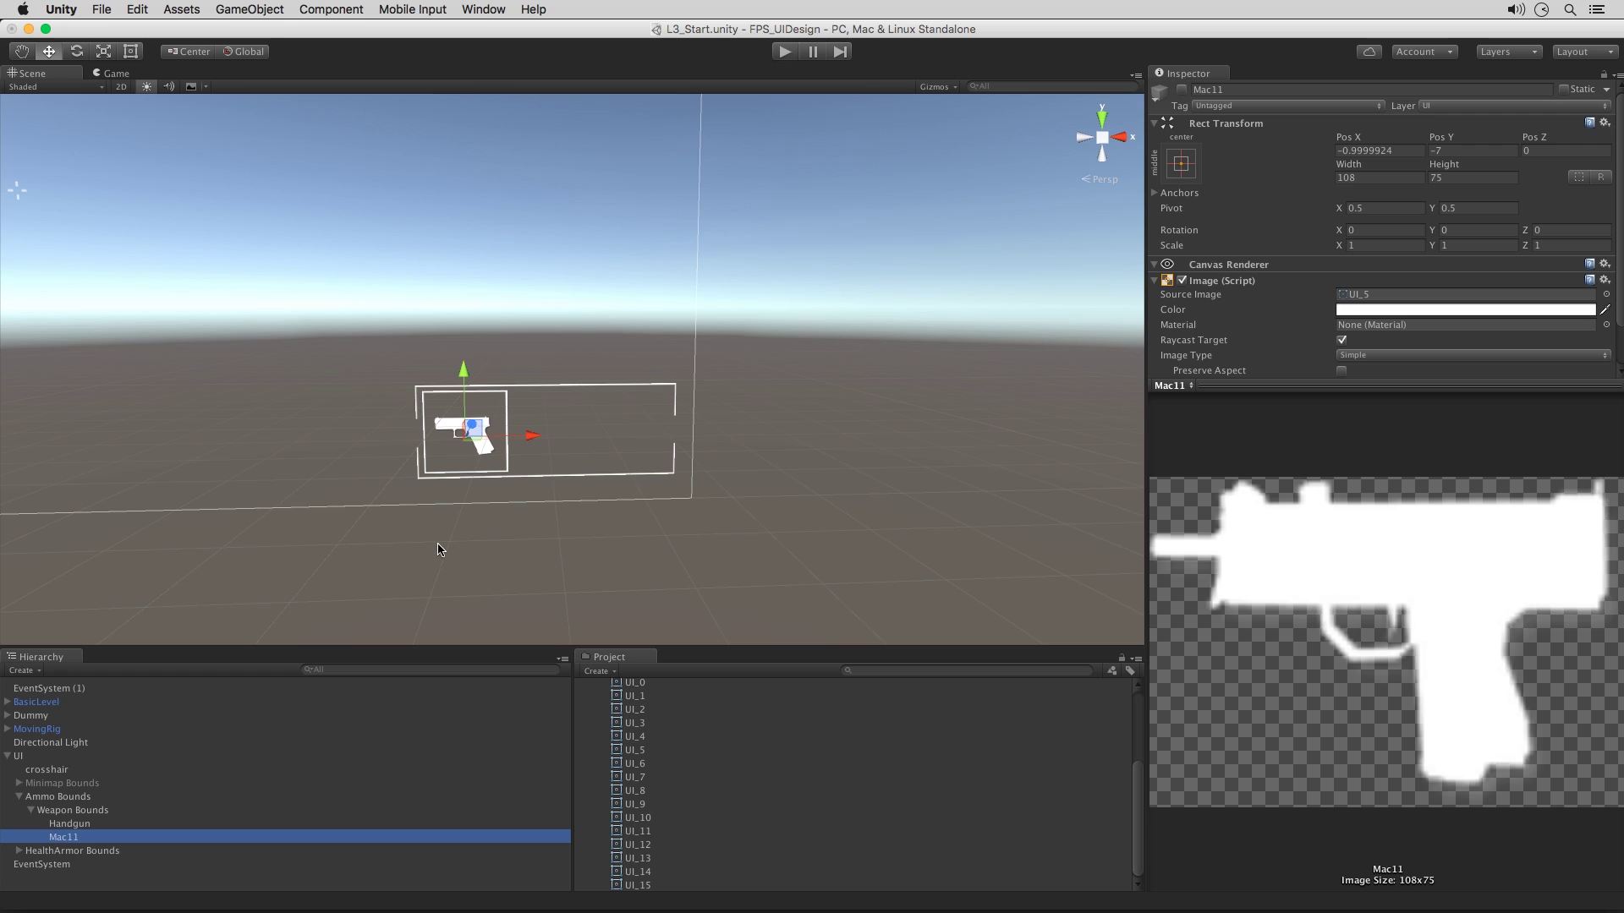
click(91, 826)
click(83, 837)
click(83, 824)
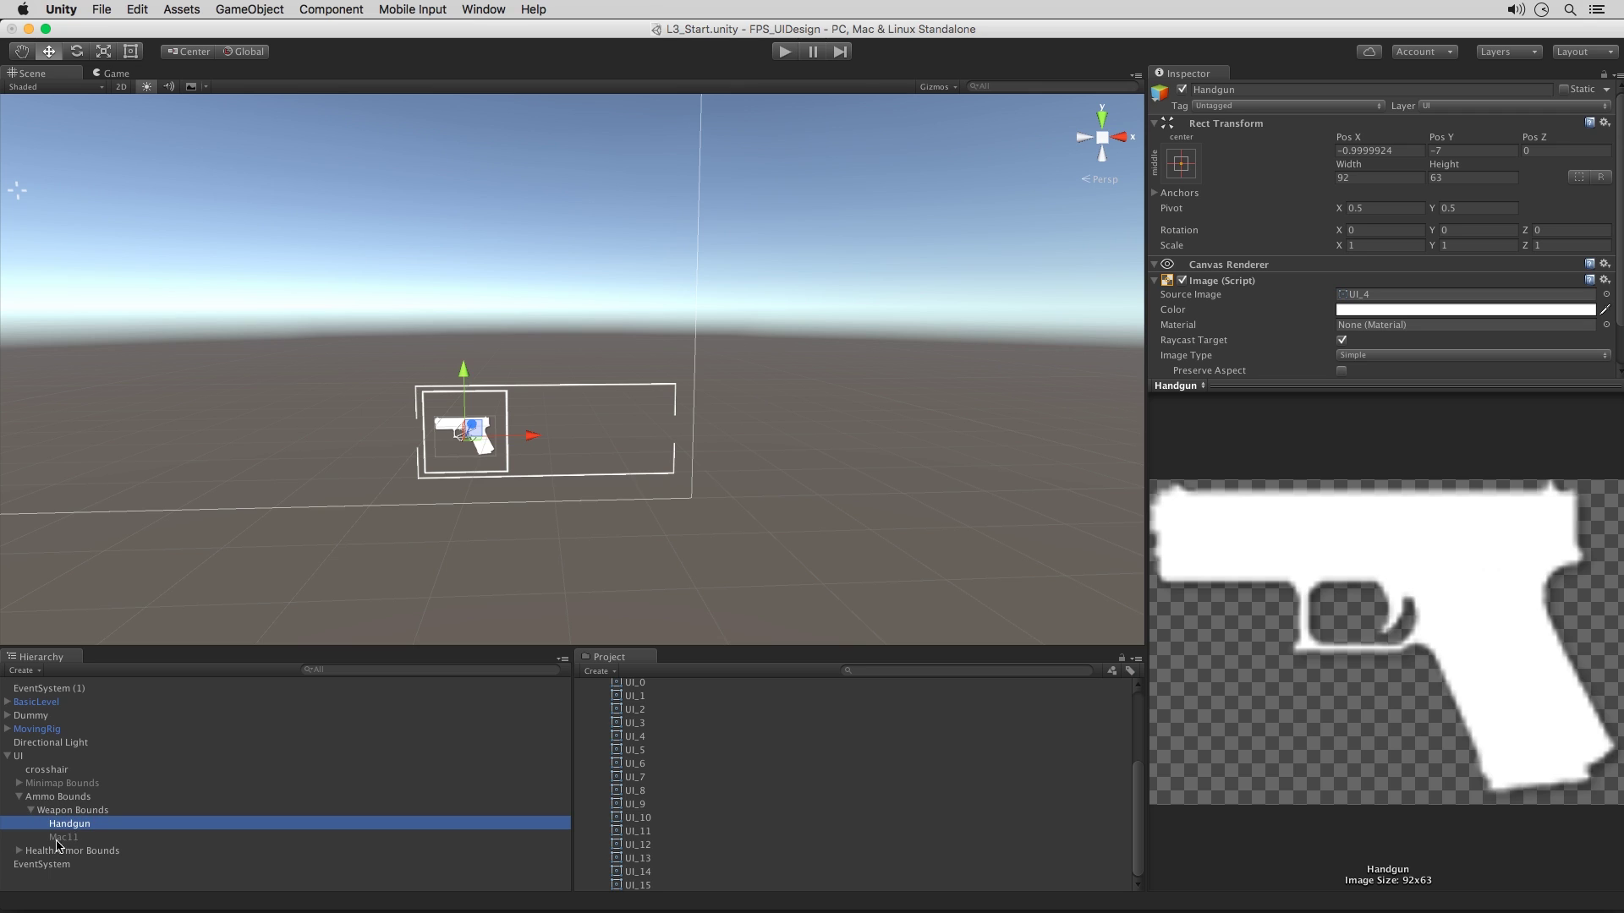
click(30, 810)
click(19, 796)
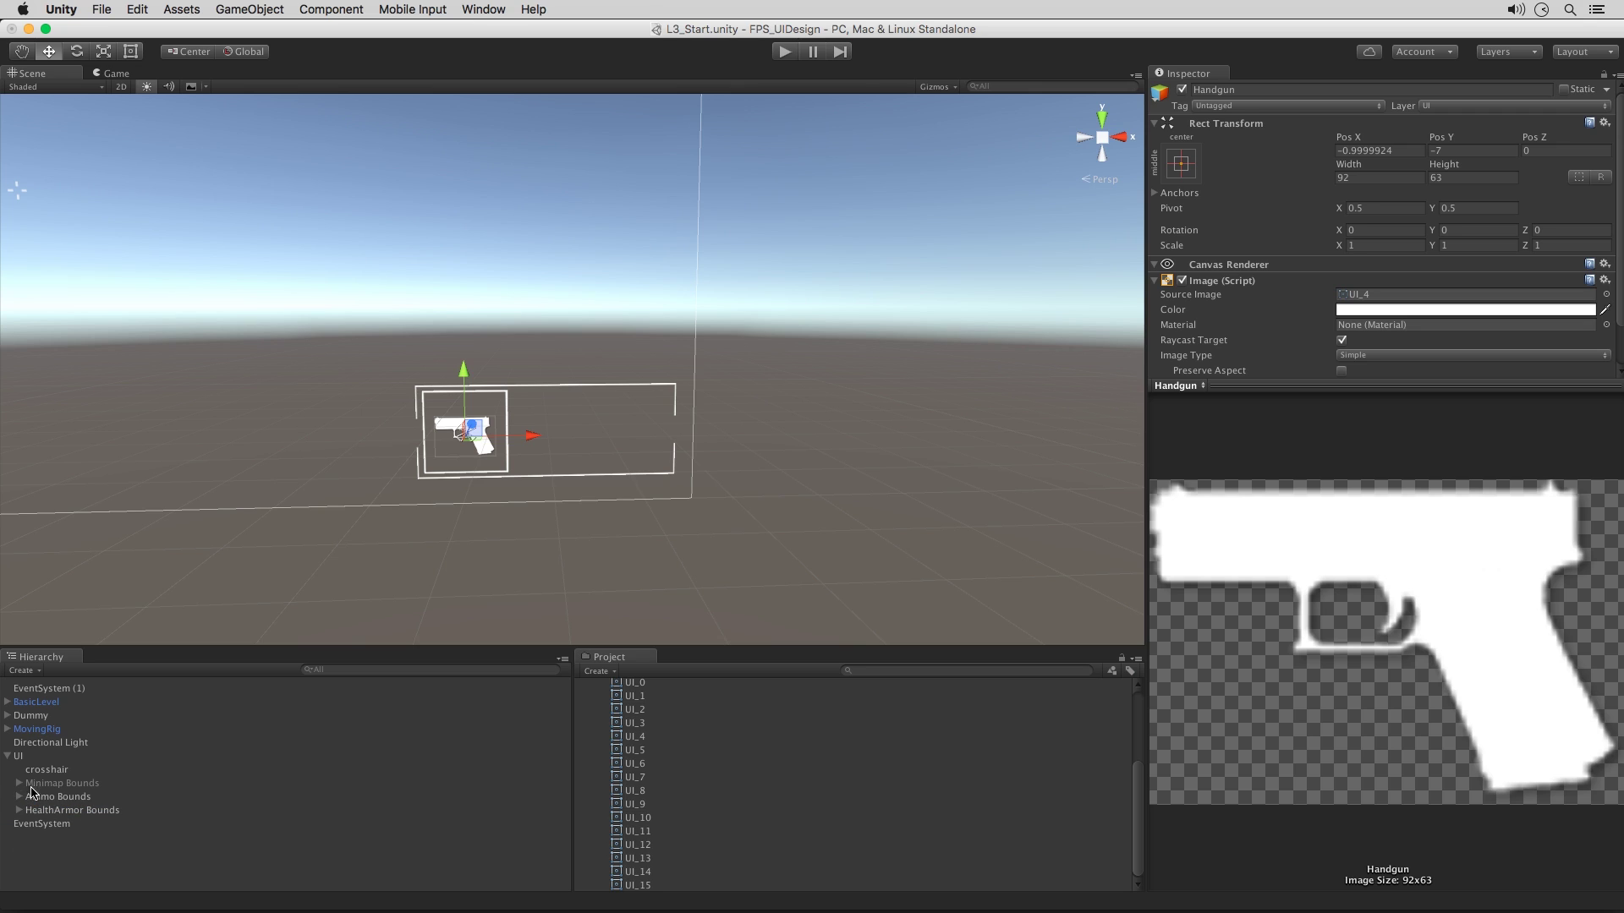
- Frame and expand HealthArmor Bounds, and examine how the Armor Bar and Health Bar fit inside its outlines
click(110, 811)
key(f)
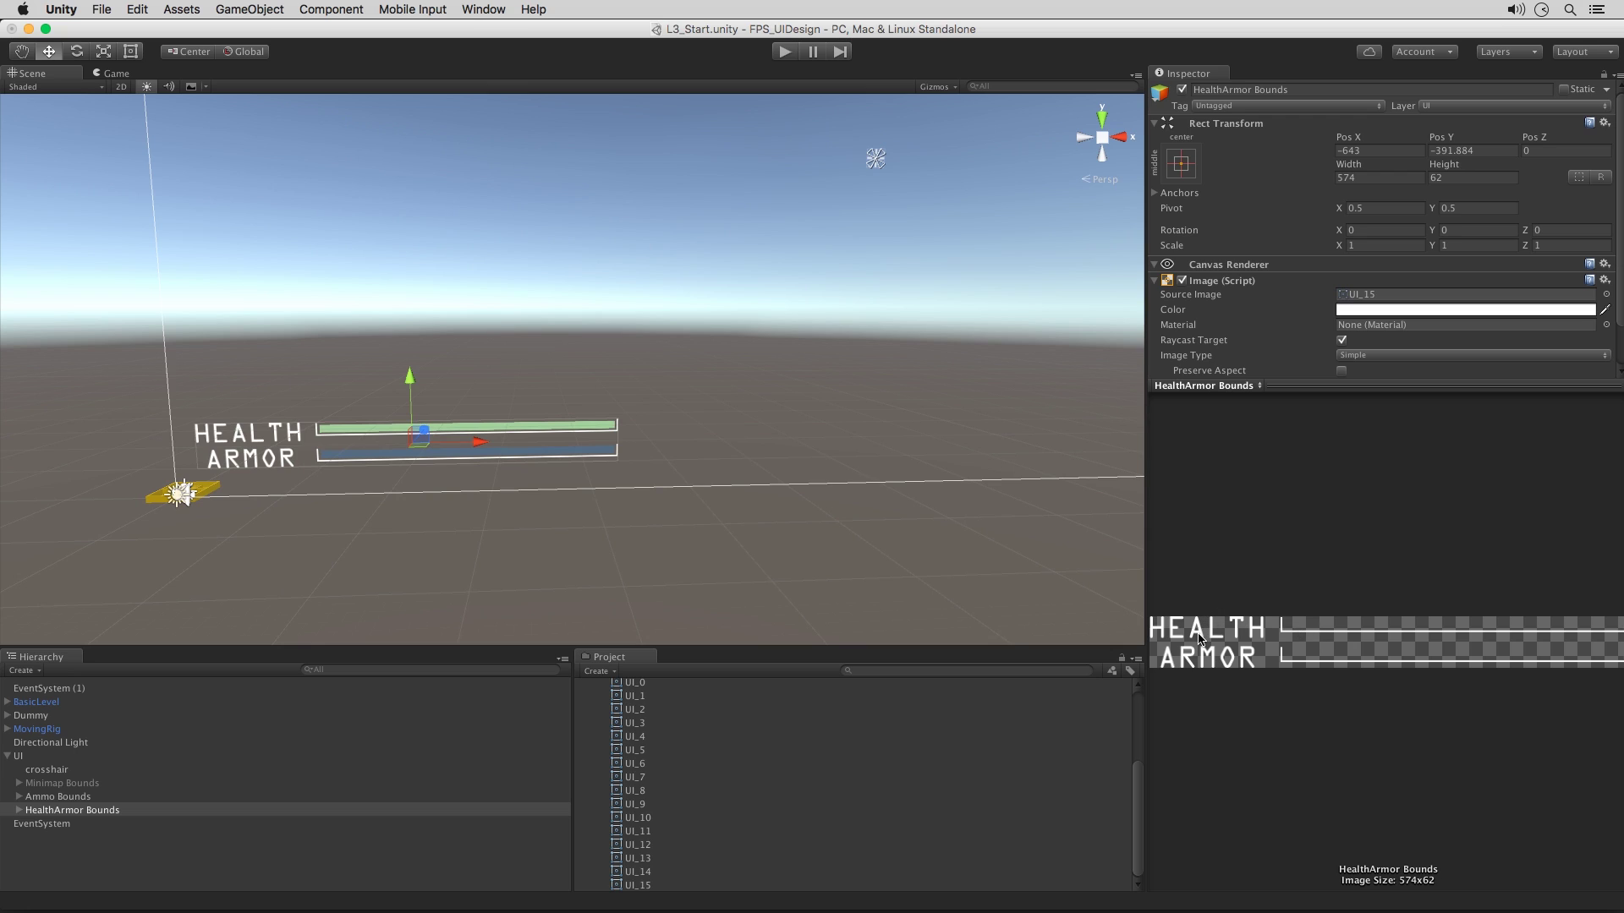
click(19, 810)
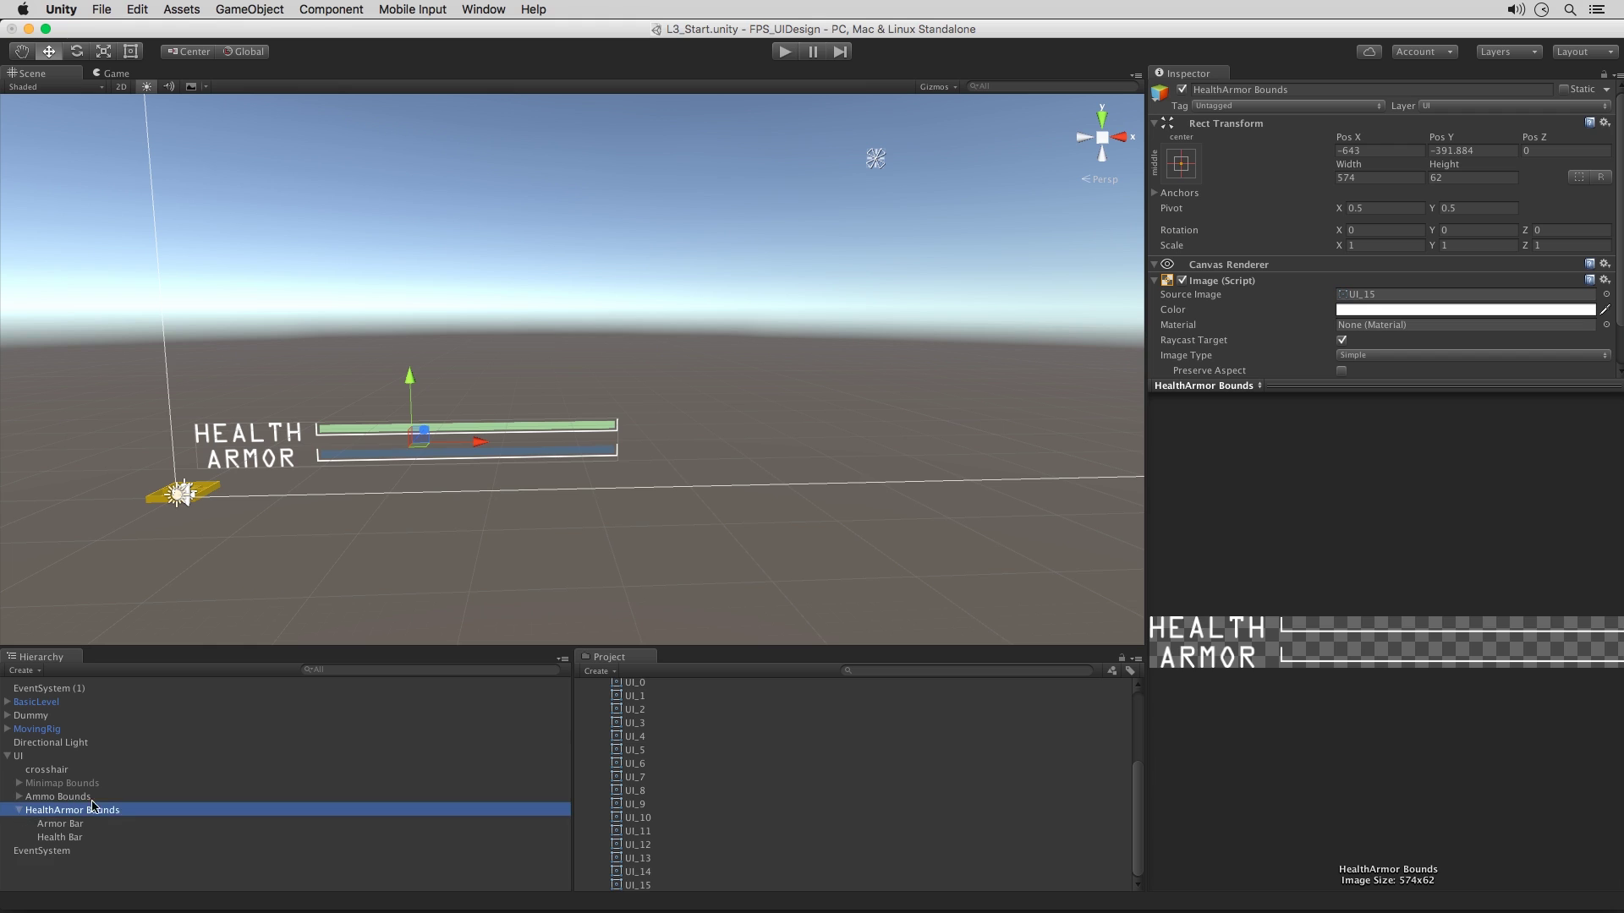
click(78, 826)
click(78, 838)
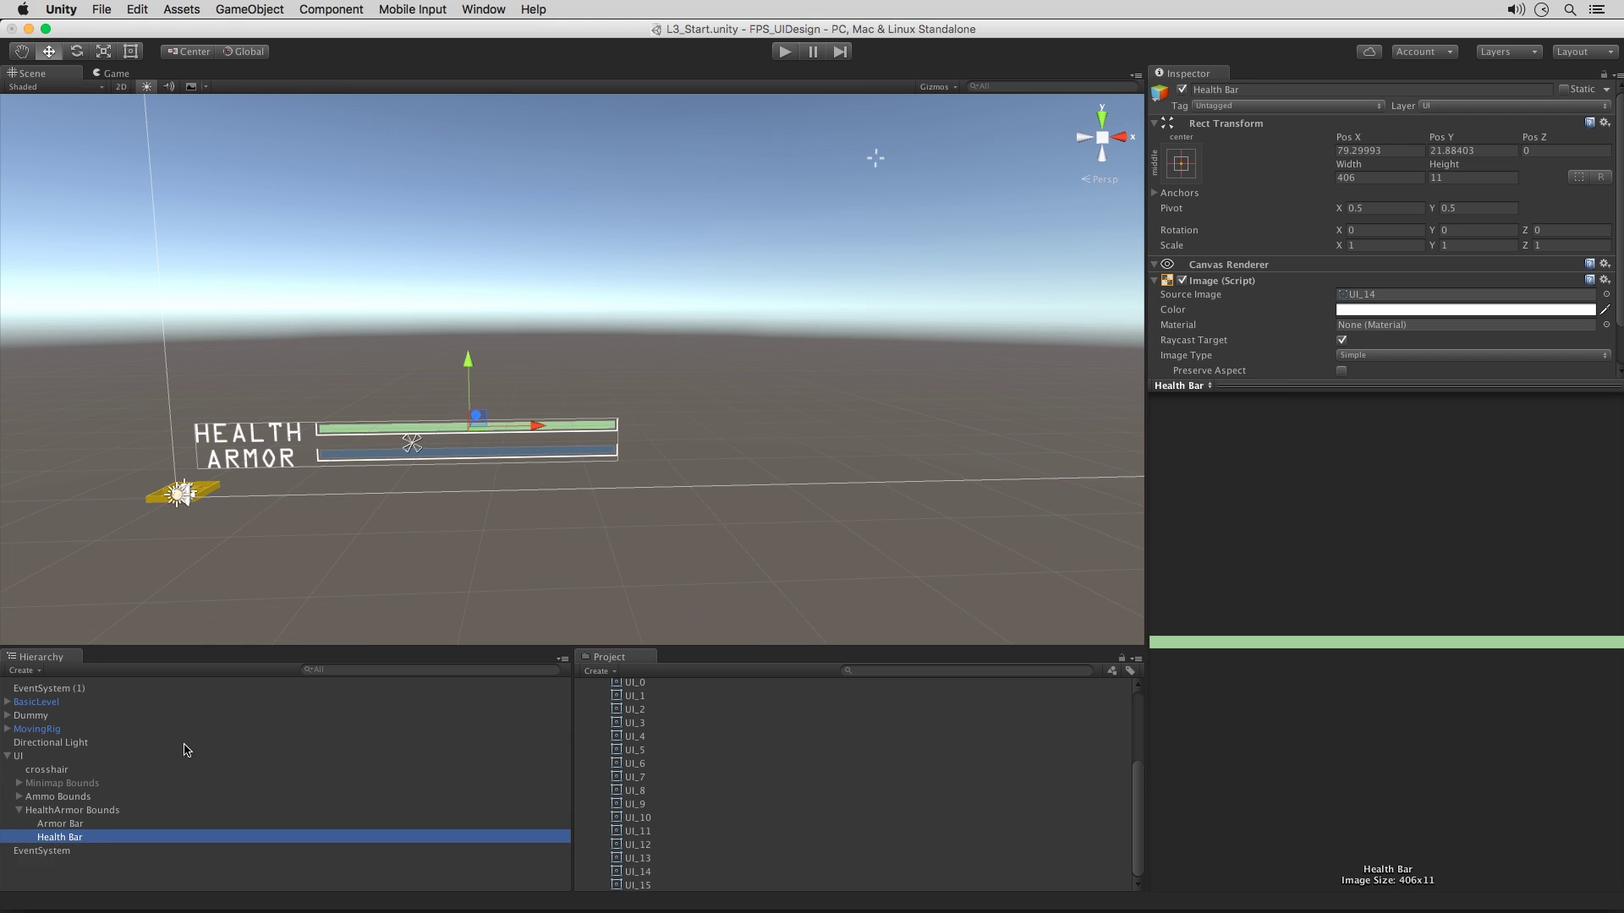
key(f)
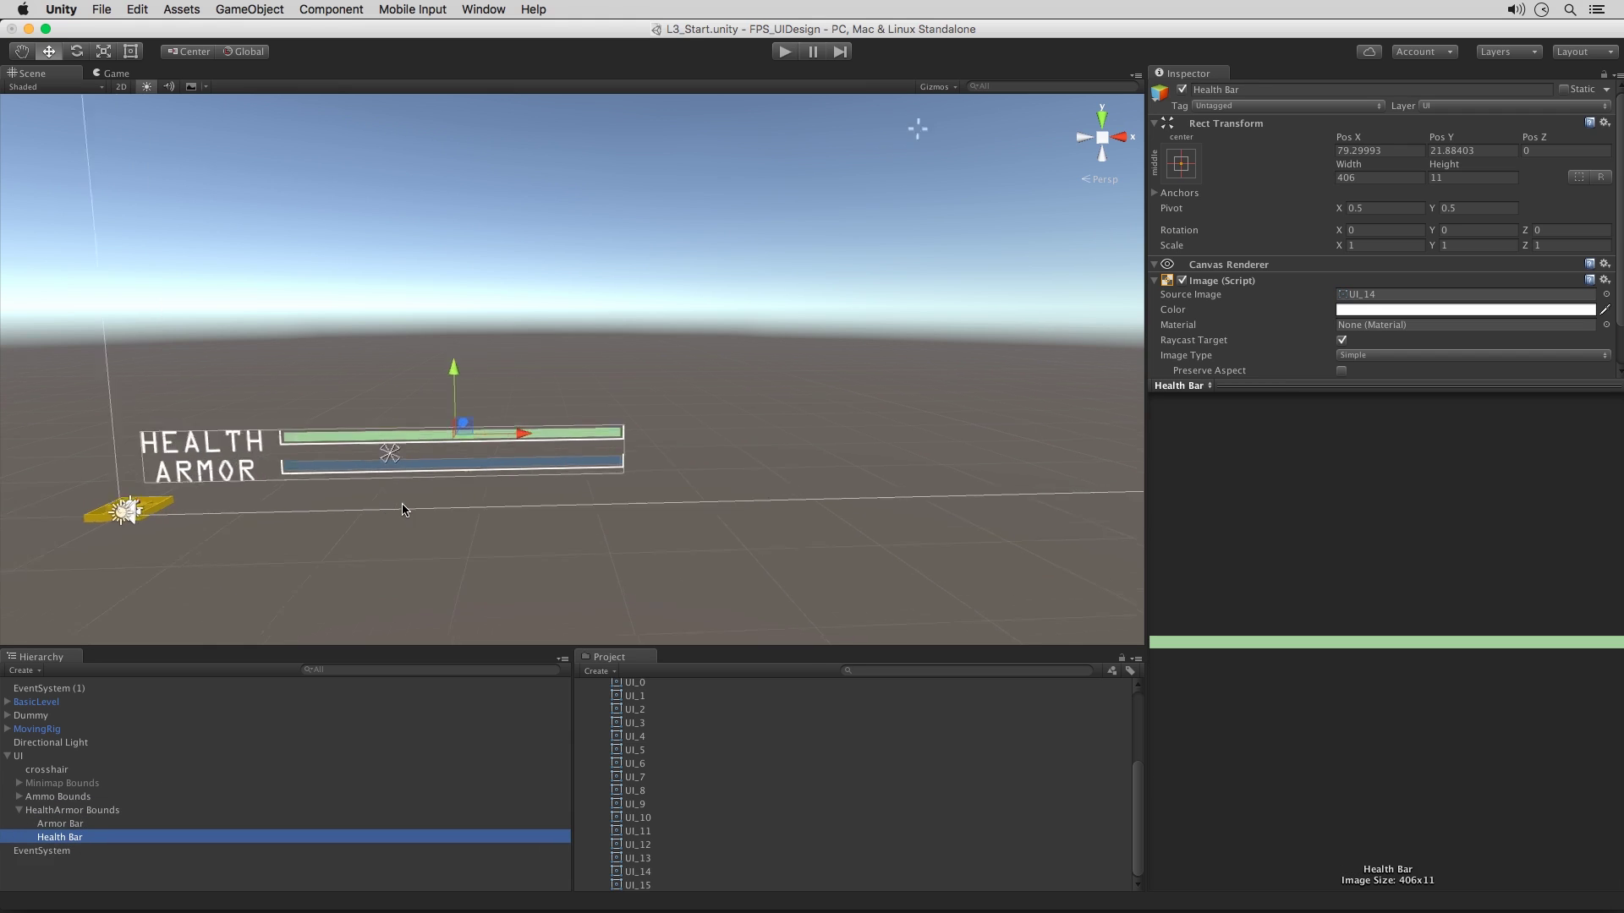
middle_drag(402, 509, 449, 291)
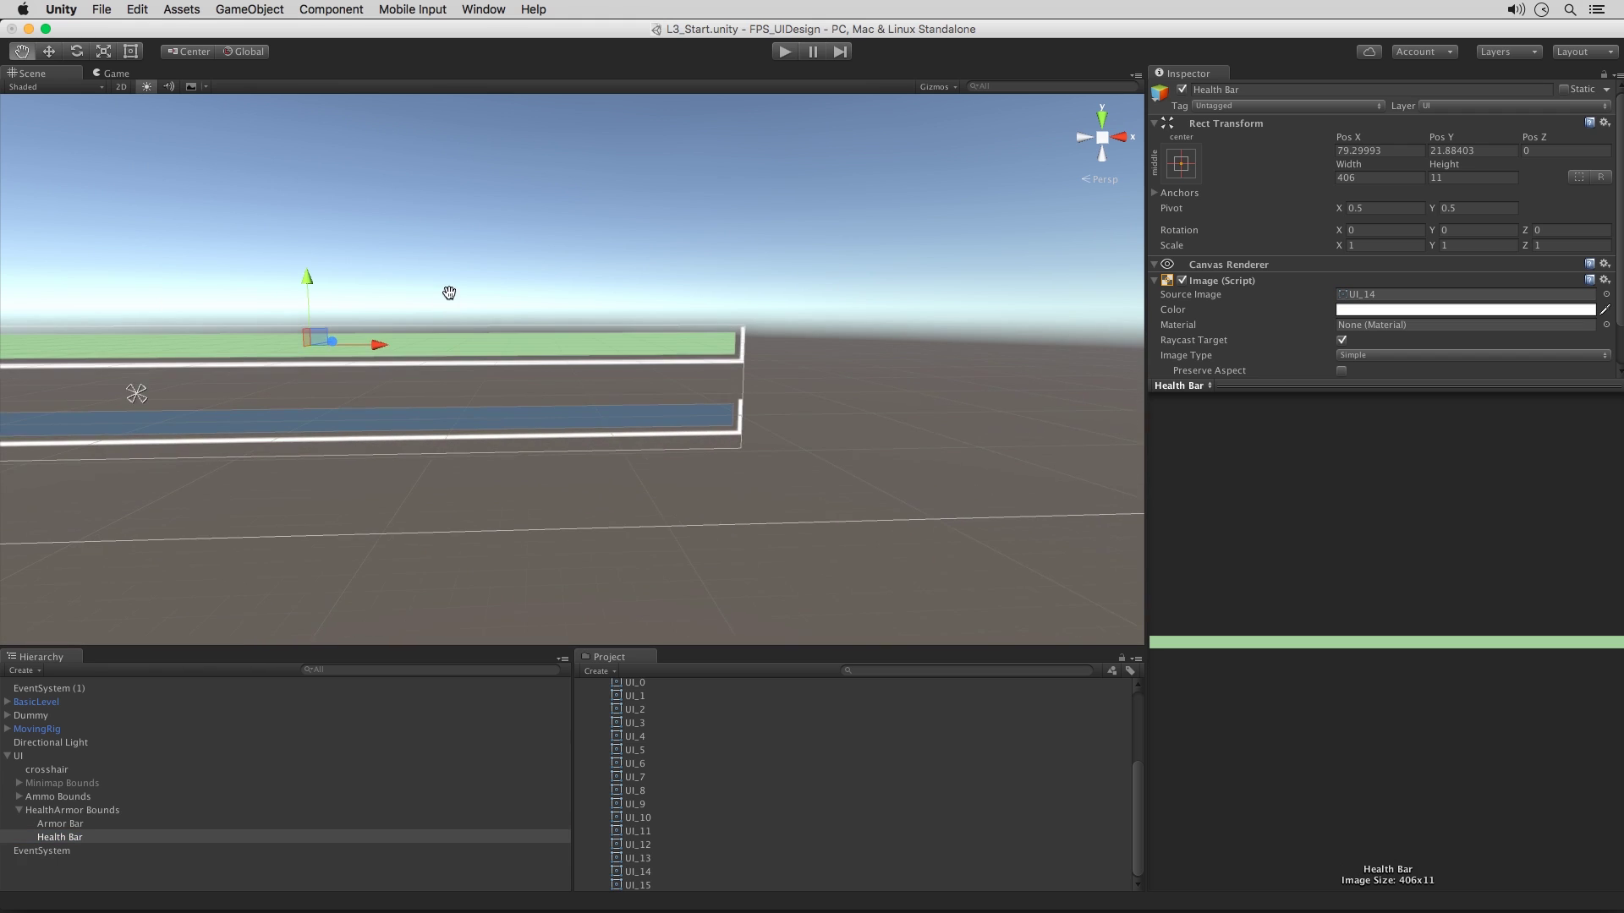
mouse_move(406, 399)
middle_down()
mouse_move(718, 406)
mouse_move(428, 397)
mouse_move(500, 403)
middle_up()
scroll(502, 405, down, 6)
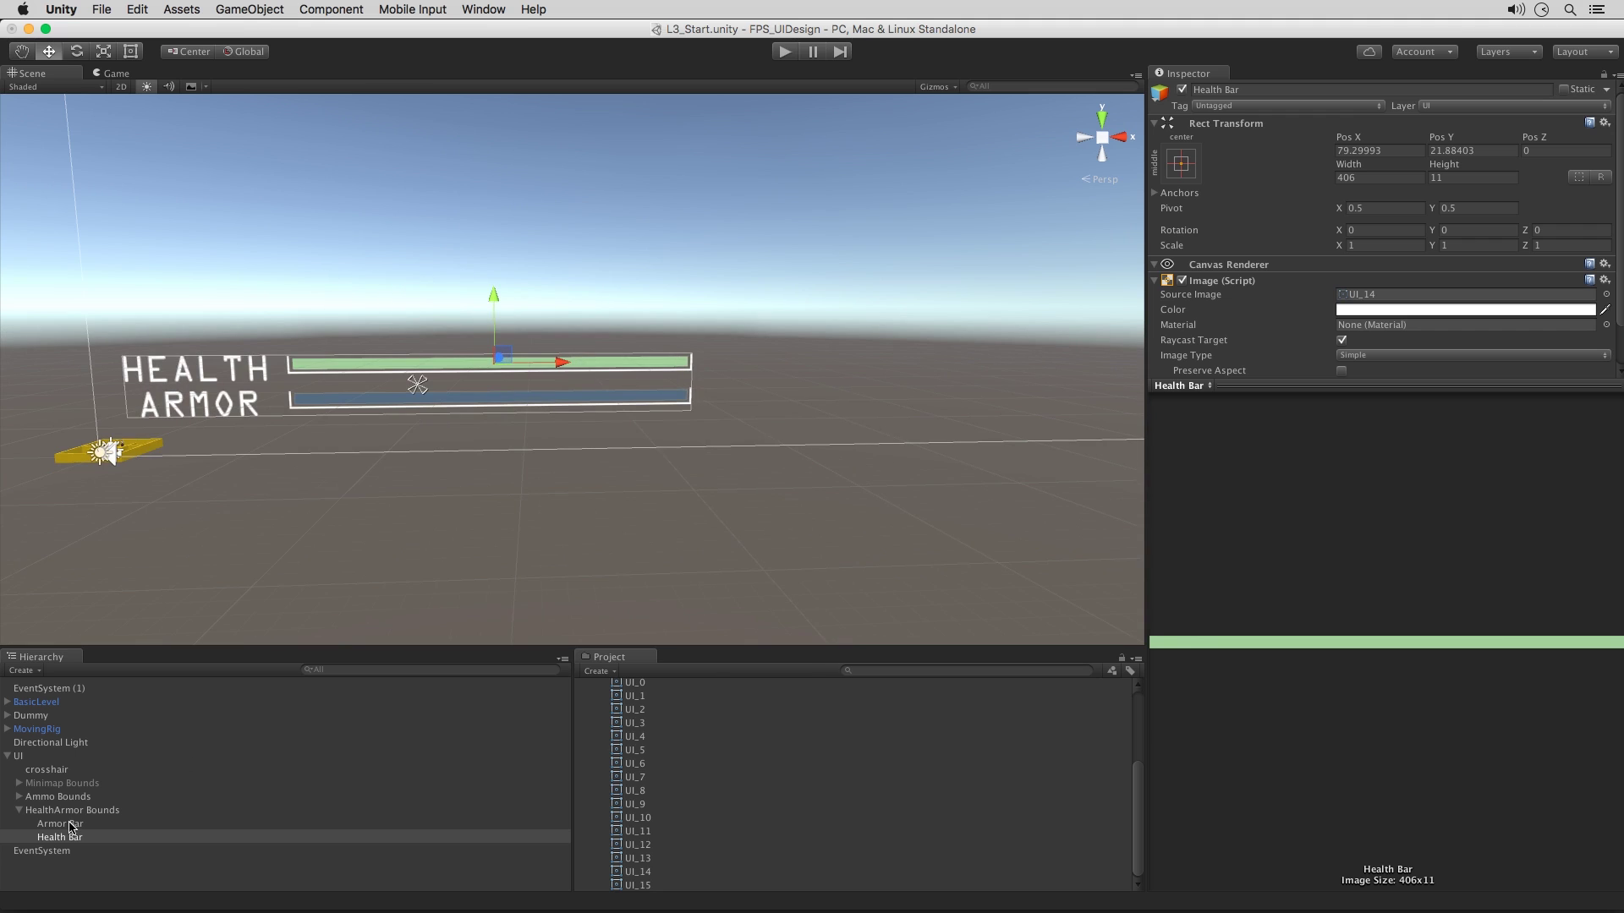
- Anchor HealthArmor Bounds to the bottom-left corner of the canvas, check it in the scene, and collapse the group
click(22, 812)
key(f)
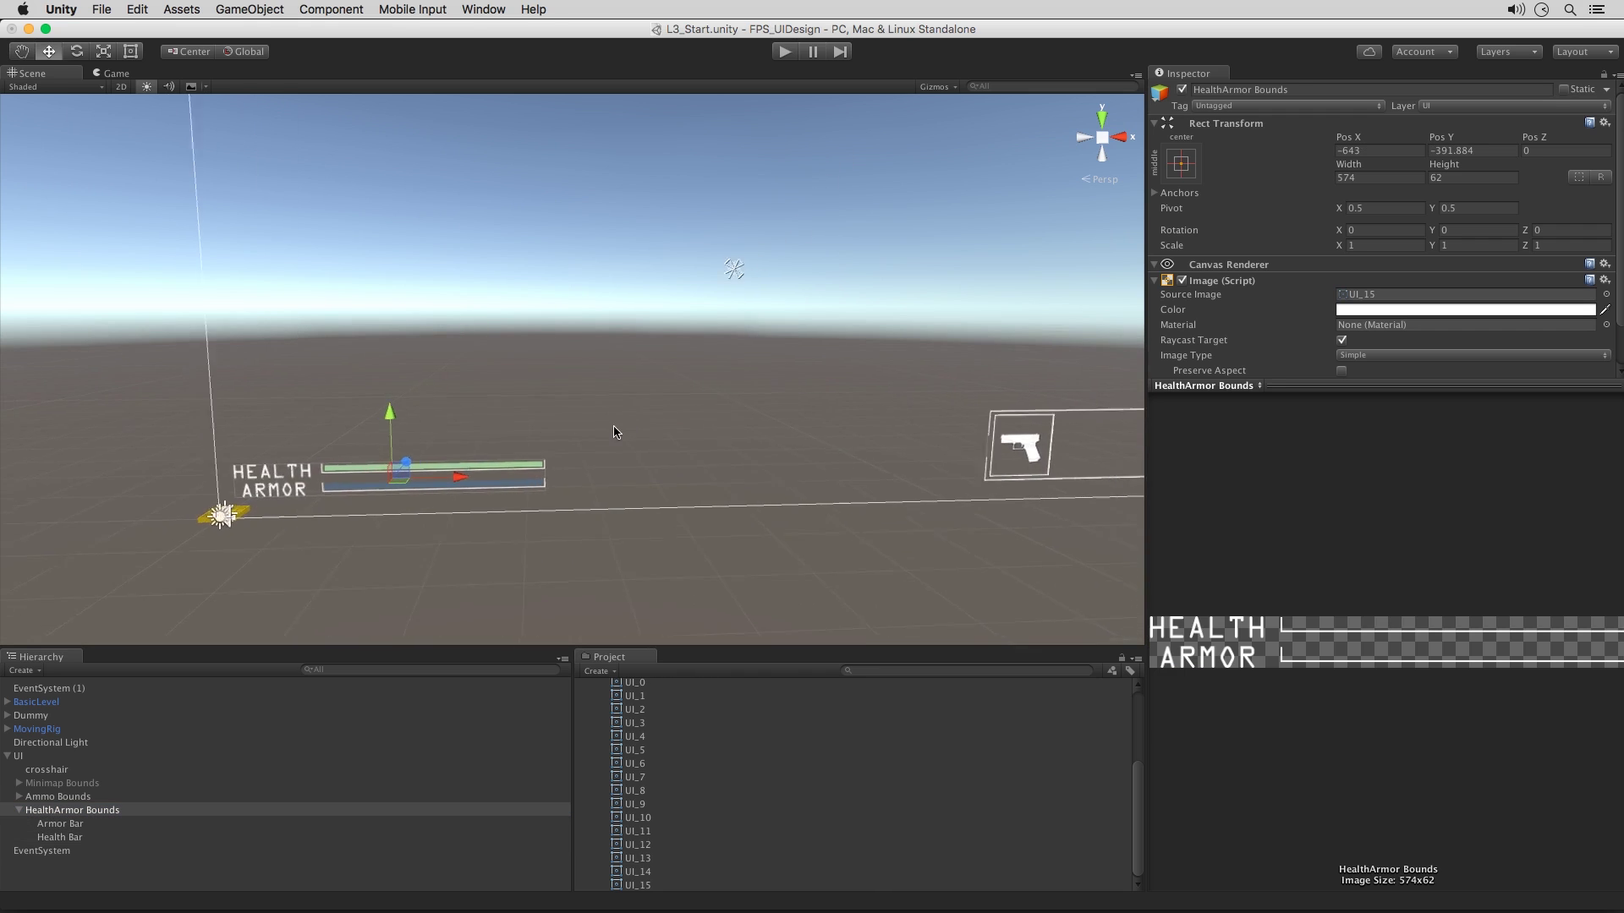
middle_drag(685, 376, 621, 433)
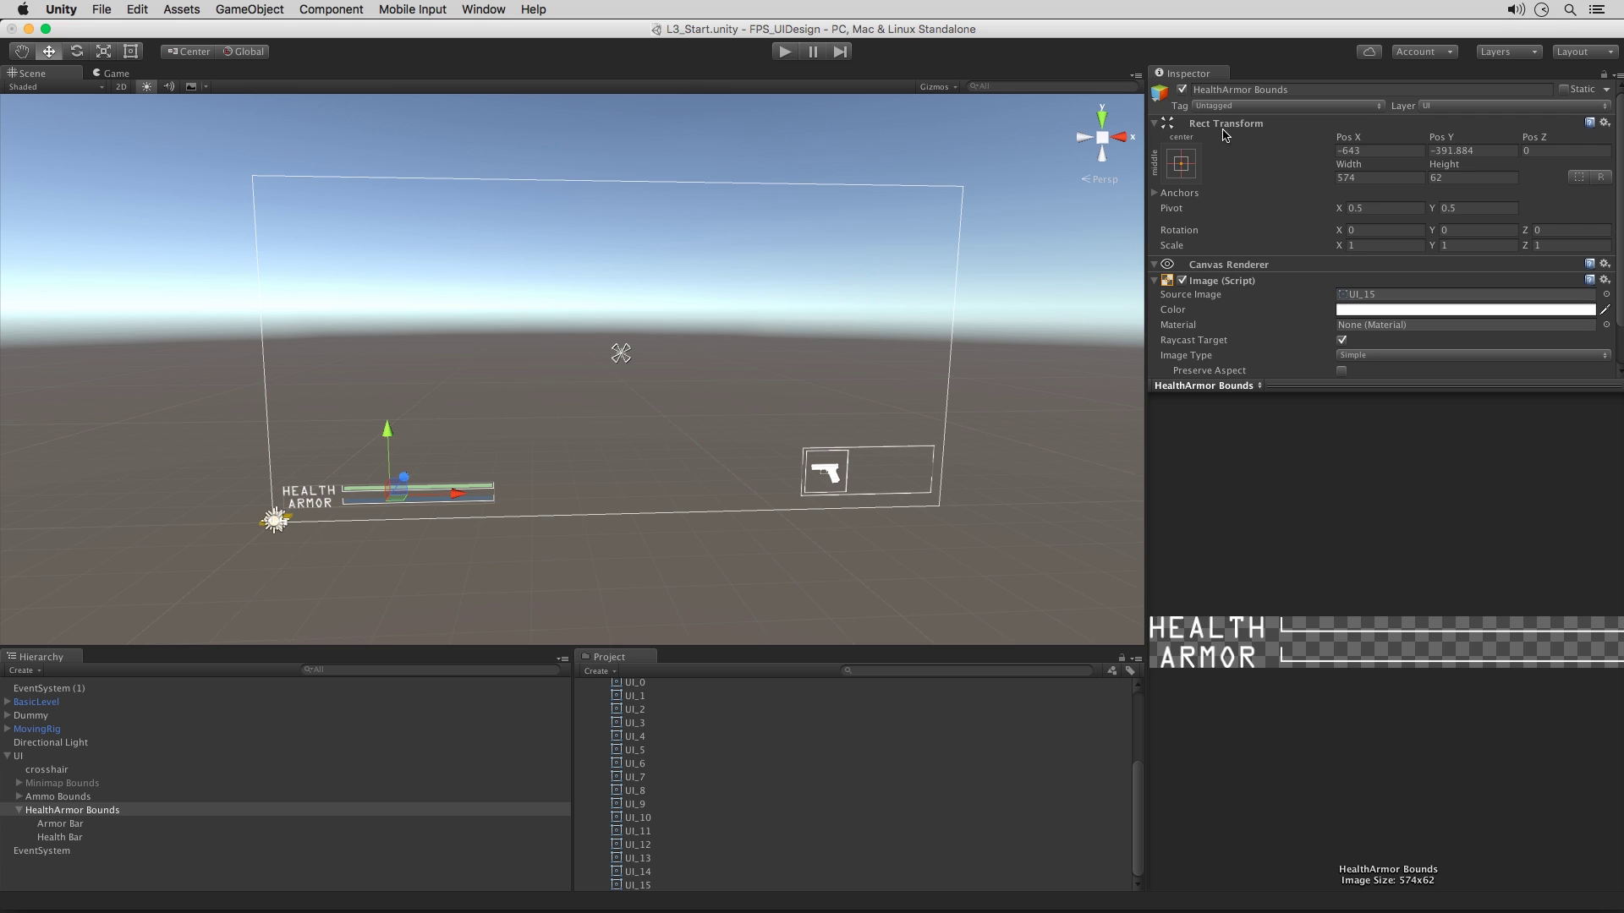
click(1185, 171)
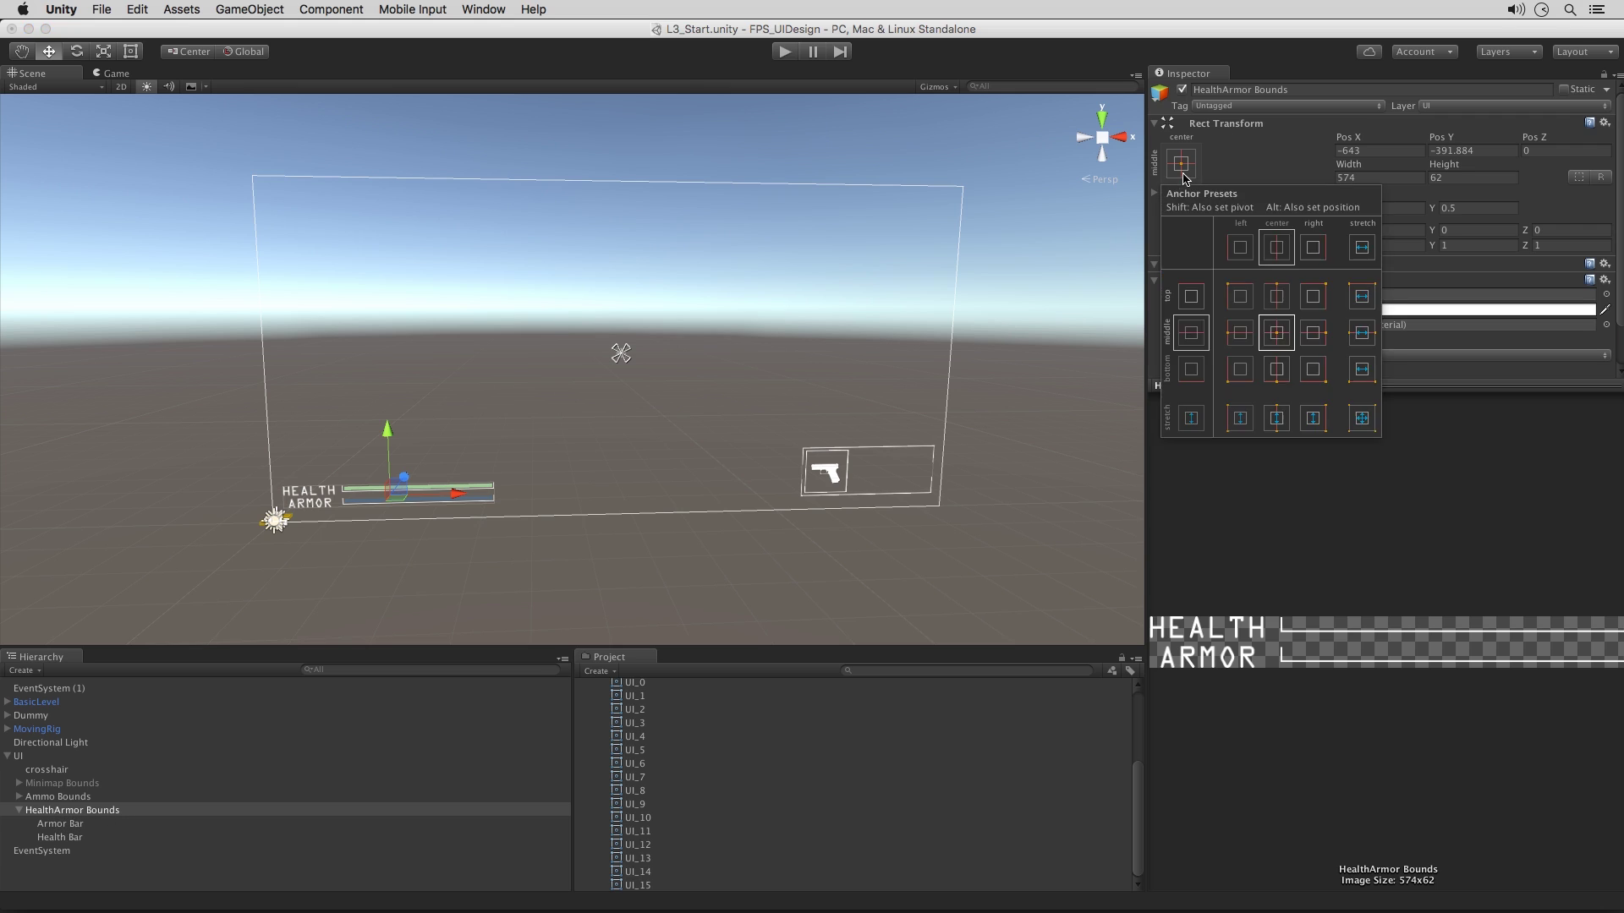
click(1239, 369)
click(643, 482)
key(f)
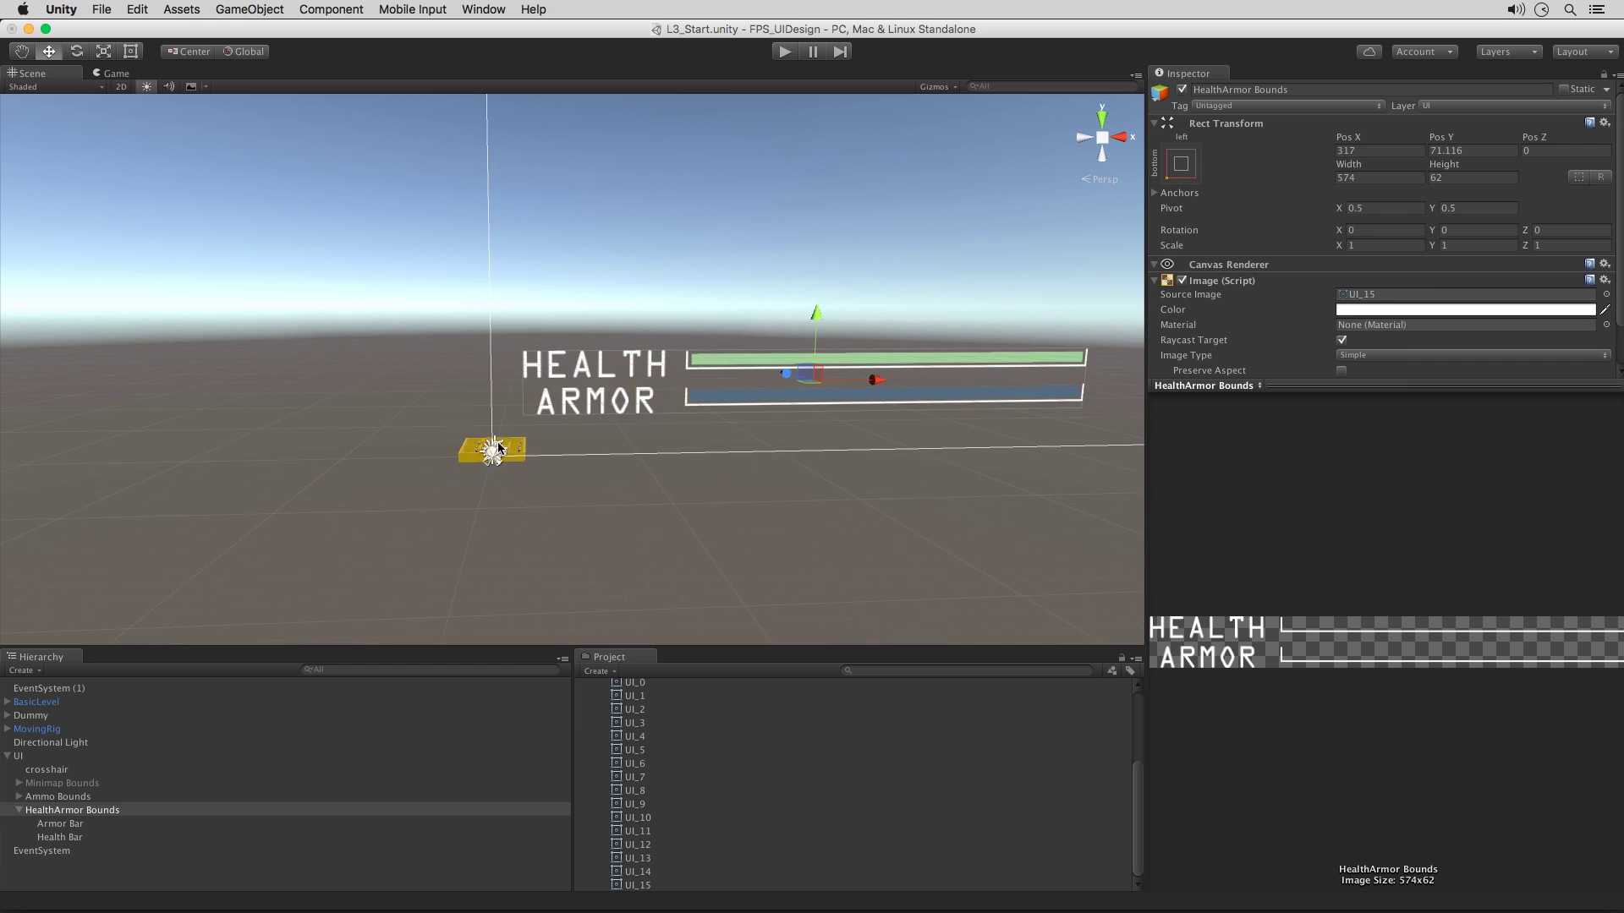
scroll(705, 443, down, 3)
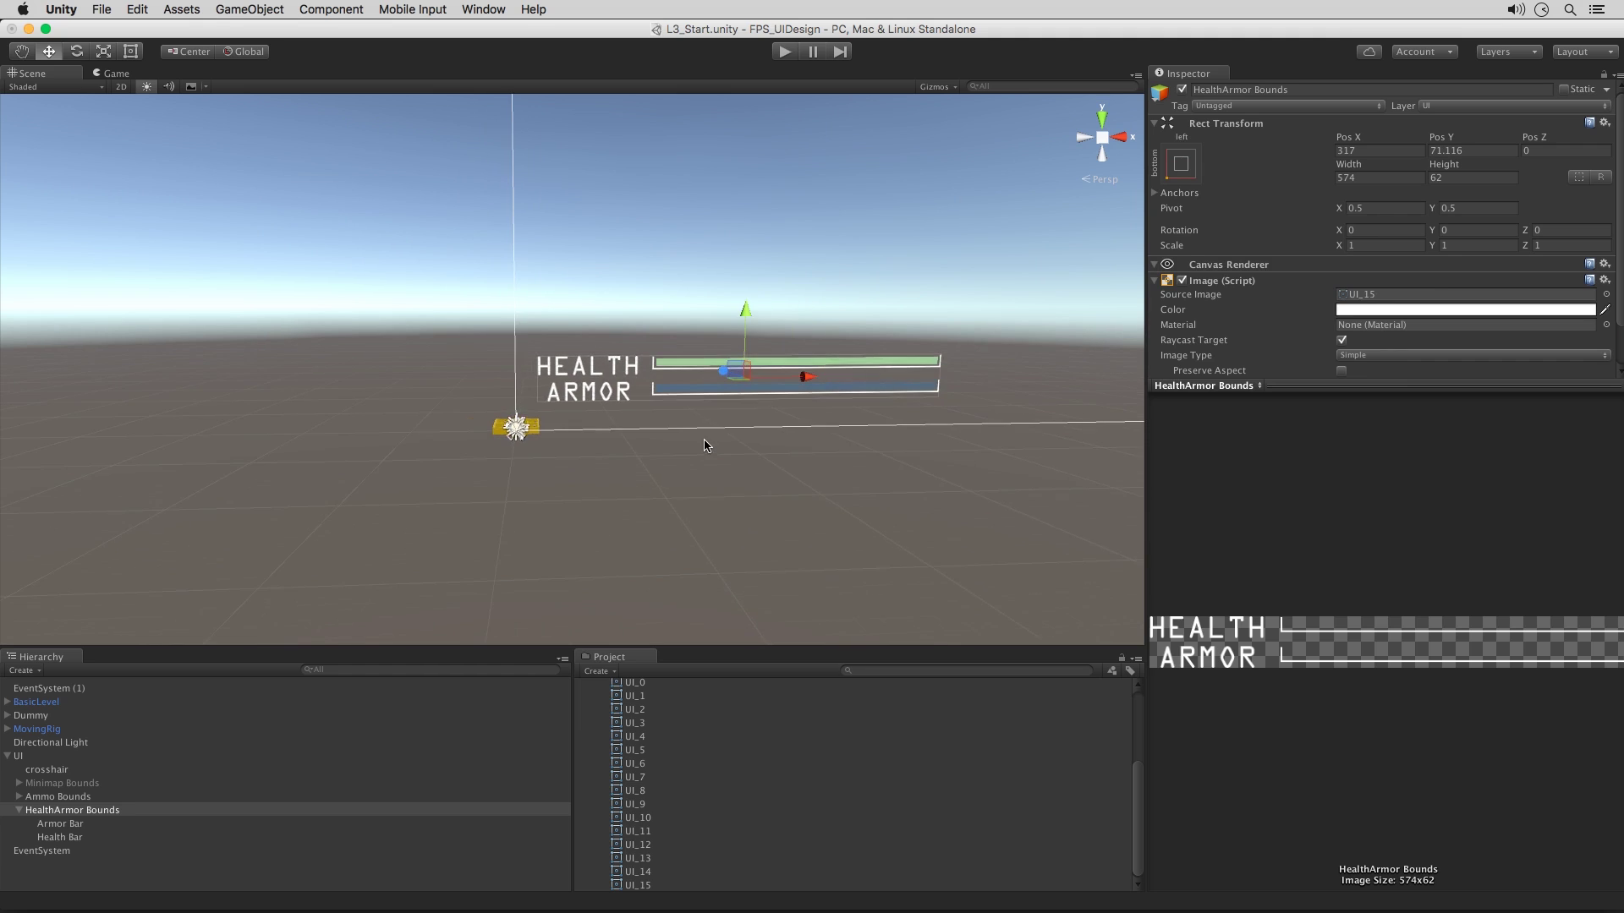
middle_drag(734, 430, 624, 473)
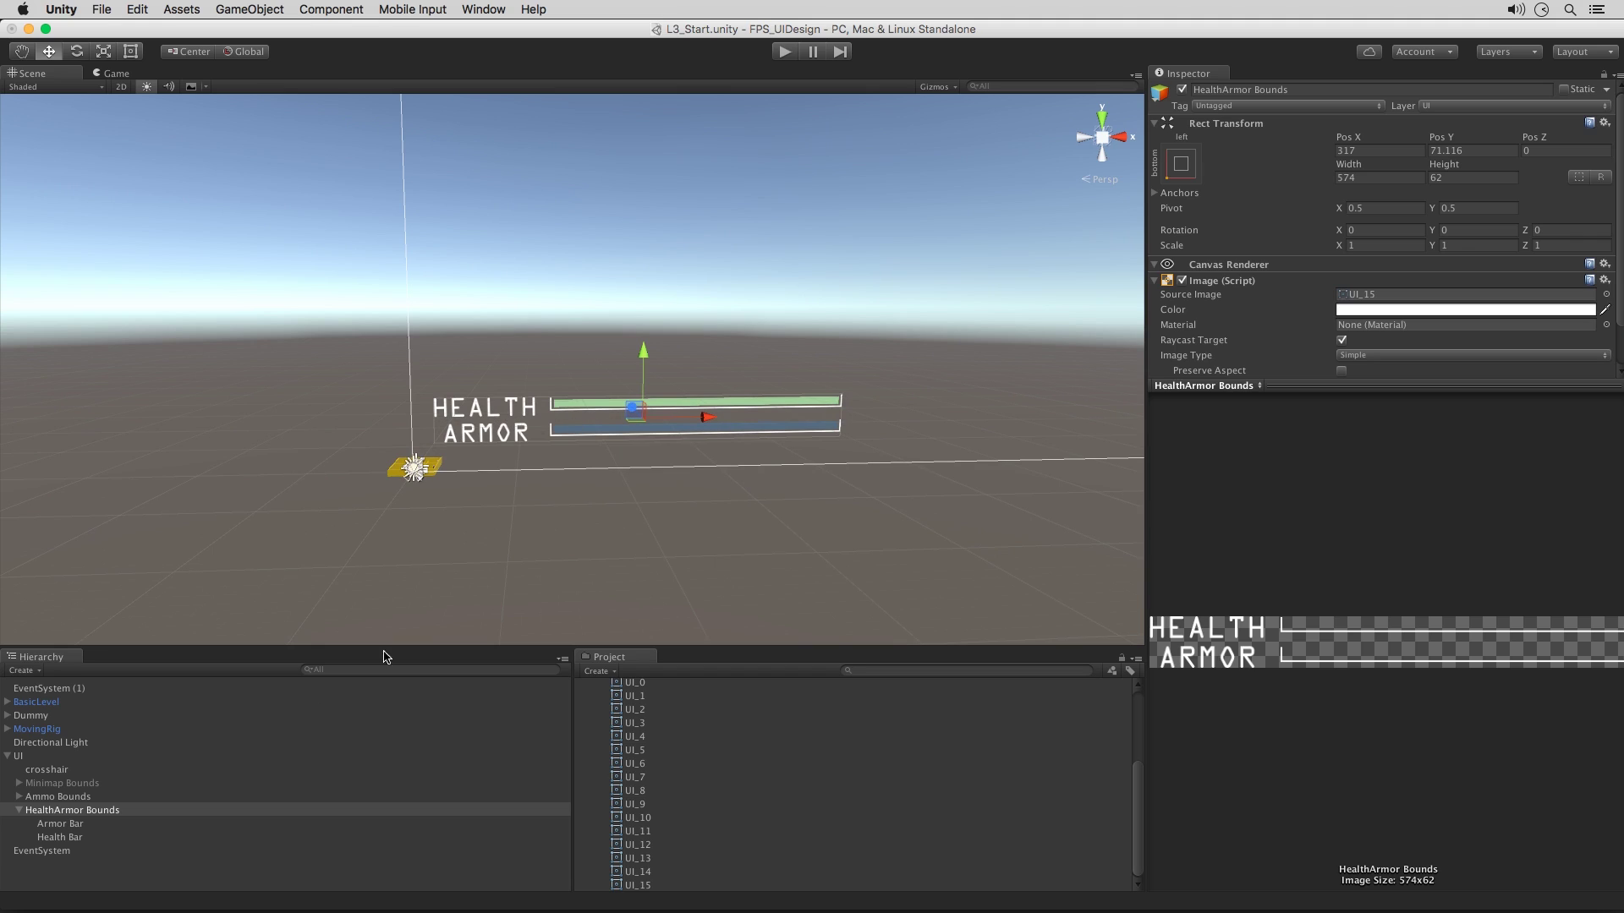
click(20, 811)
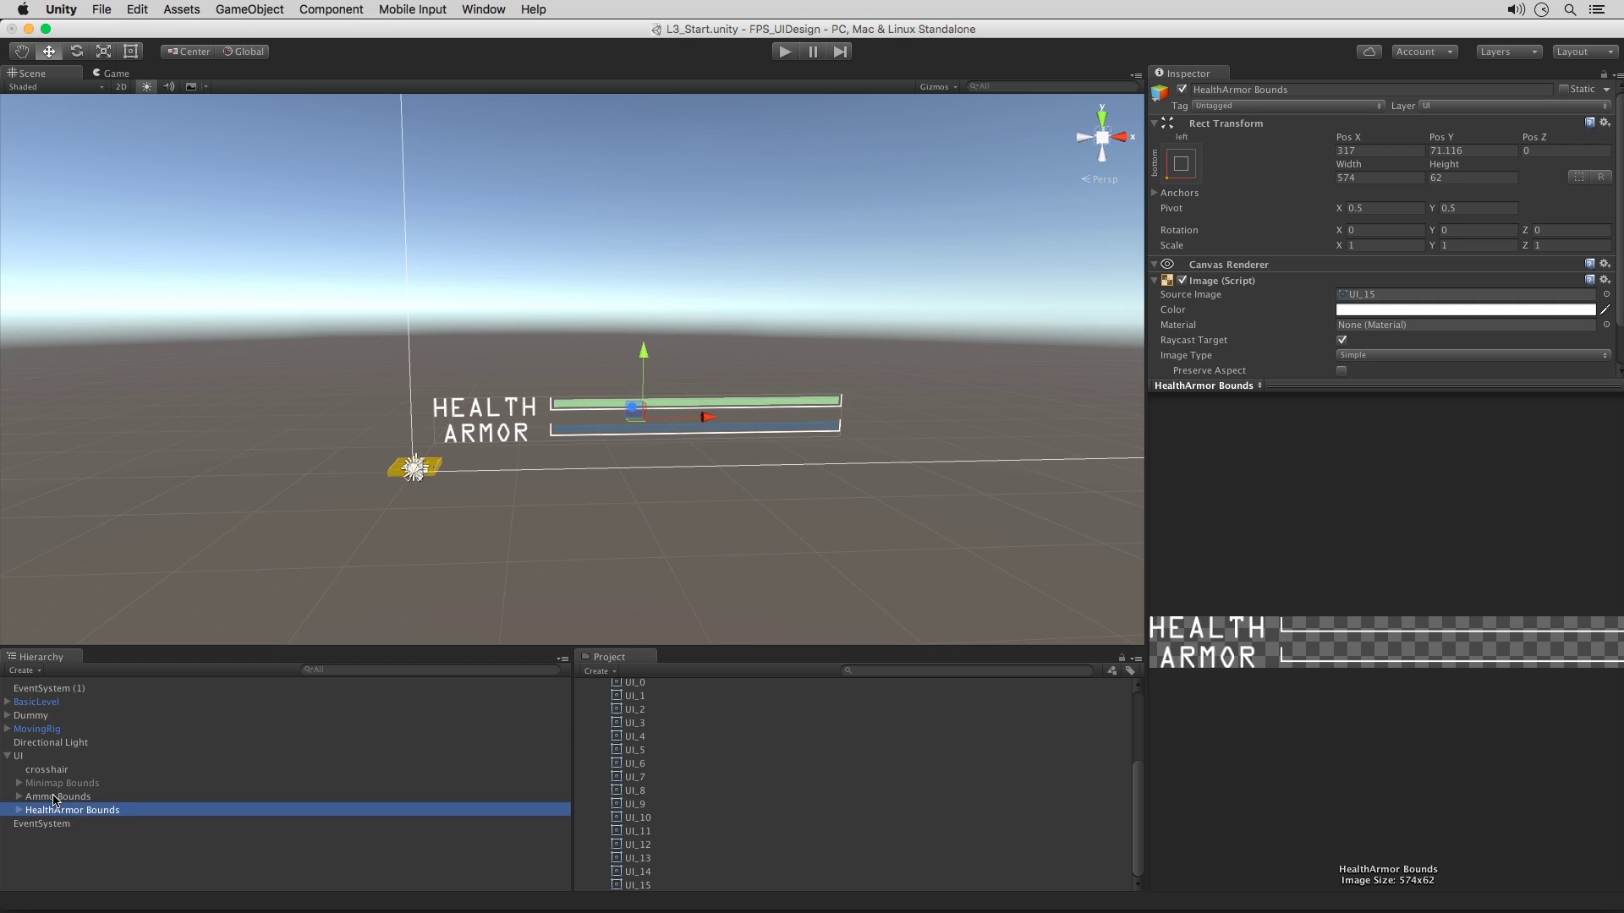
- Anchor Ammo Bounds to the bottom-right corner of the canvas
click(57, 798)
scroll(671, 427, down, 10)
middle_drag(862, 393, 582, 467)
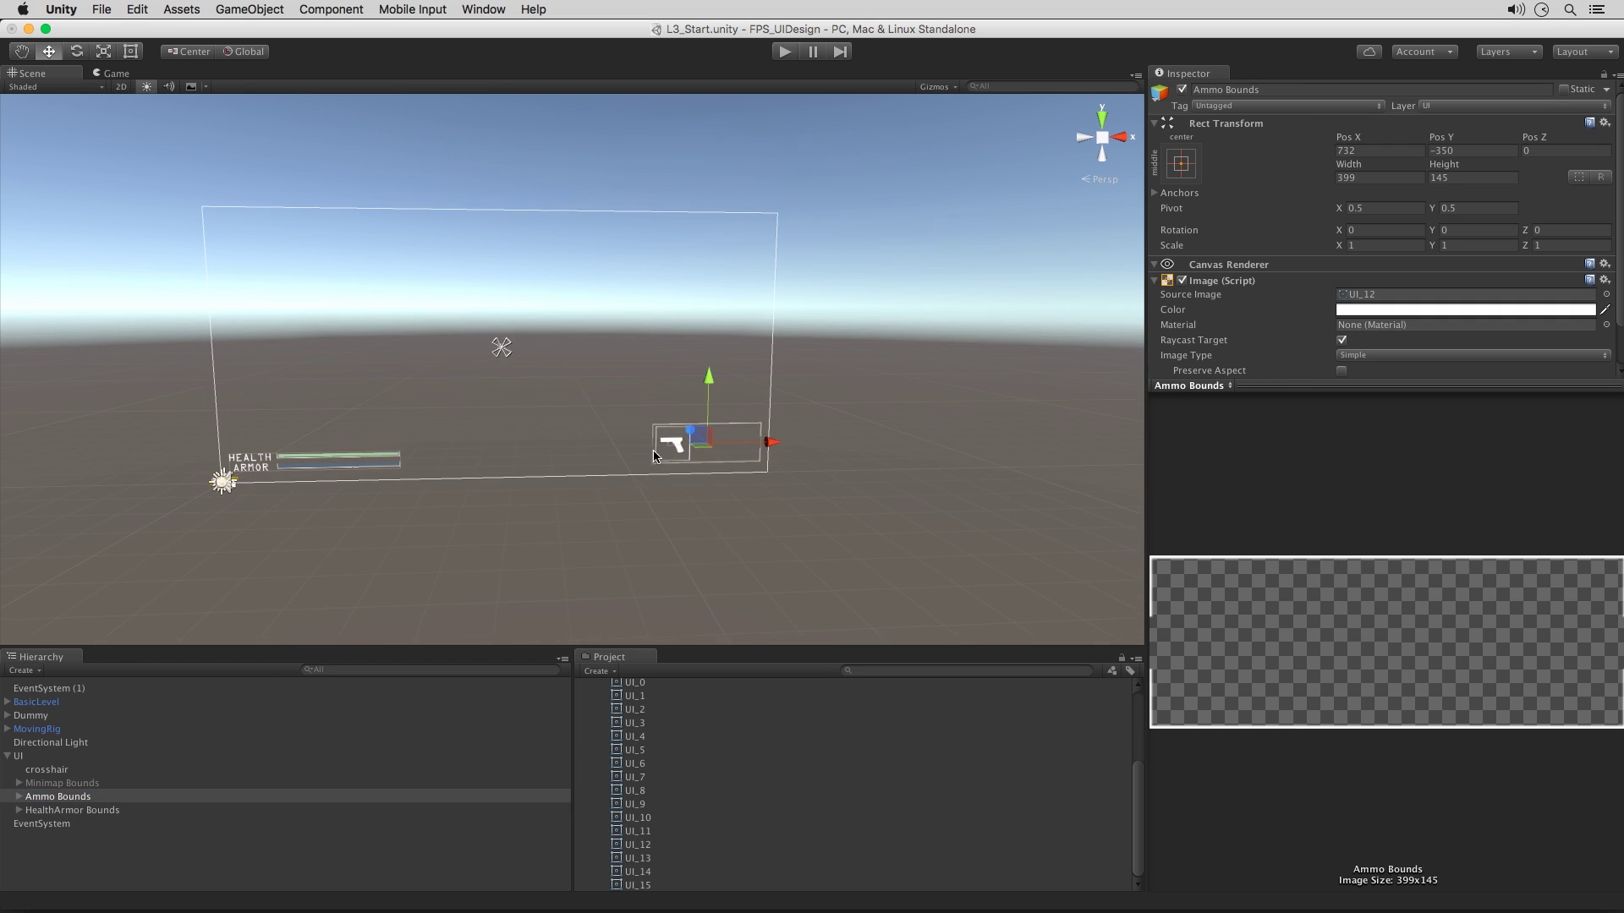
click(73, 782)
click(65, 770)
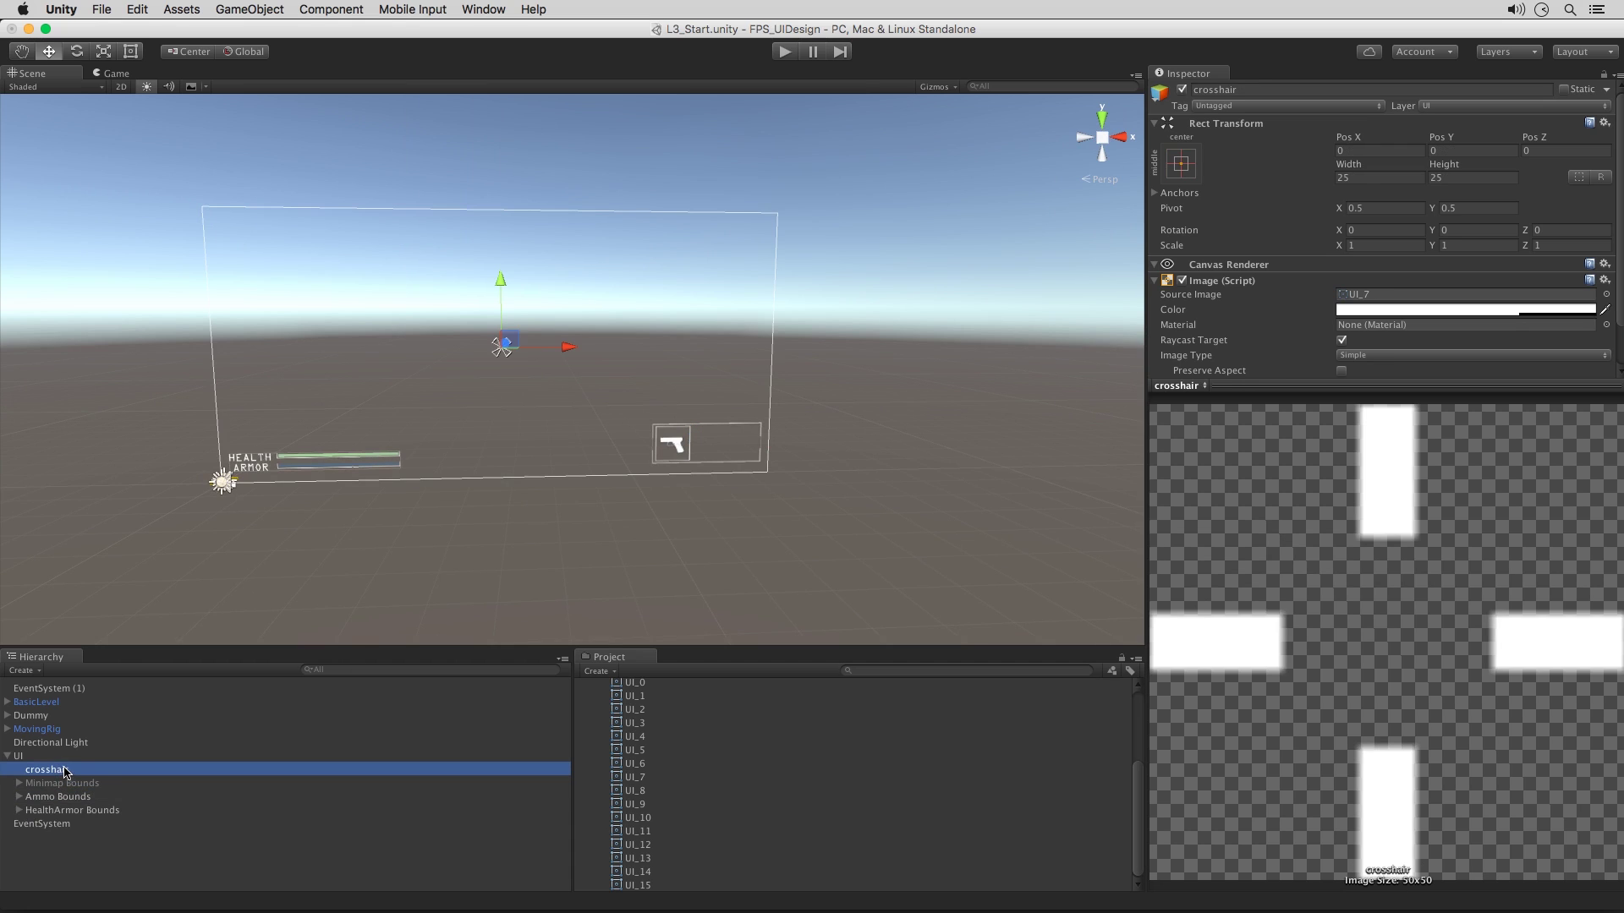
click(65, 786)
click(64, 797)
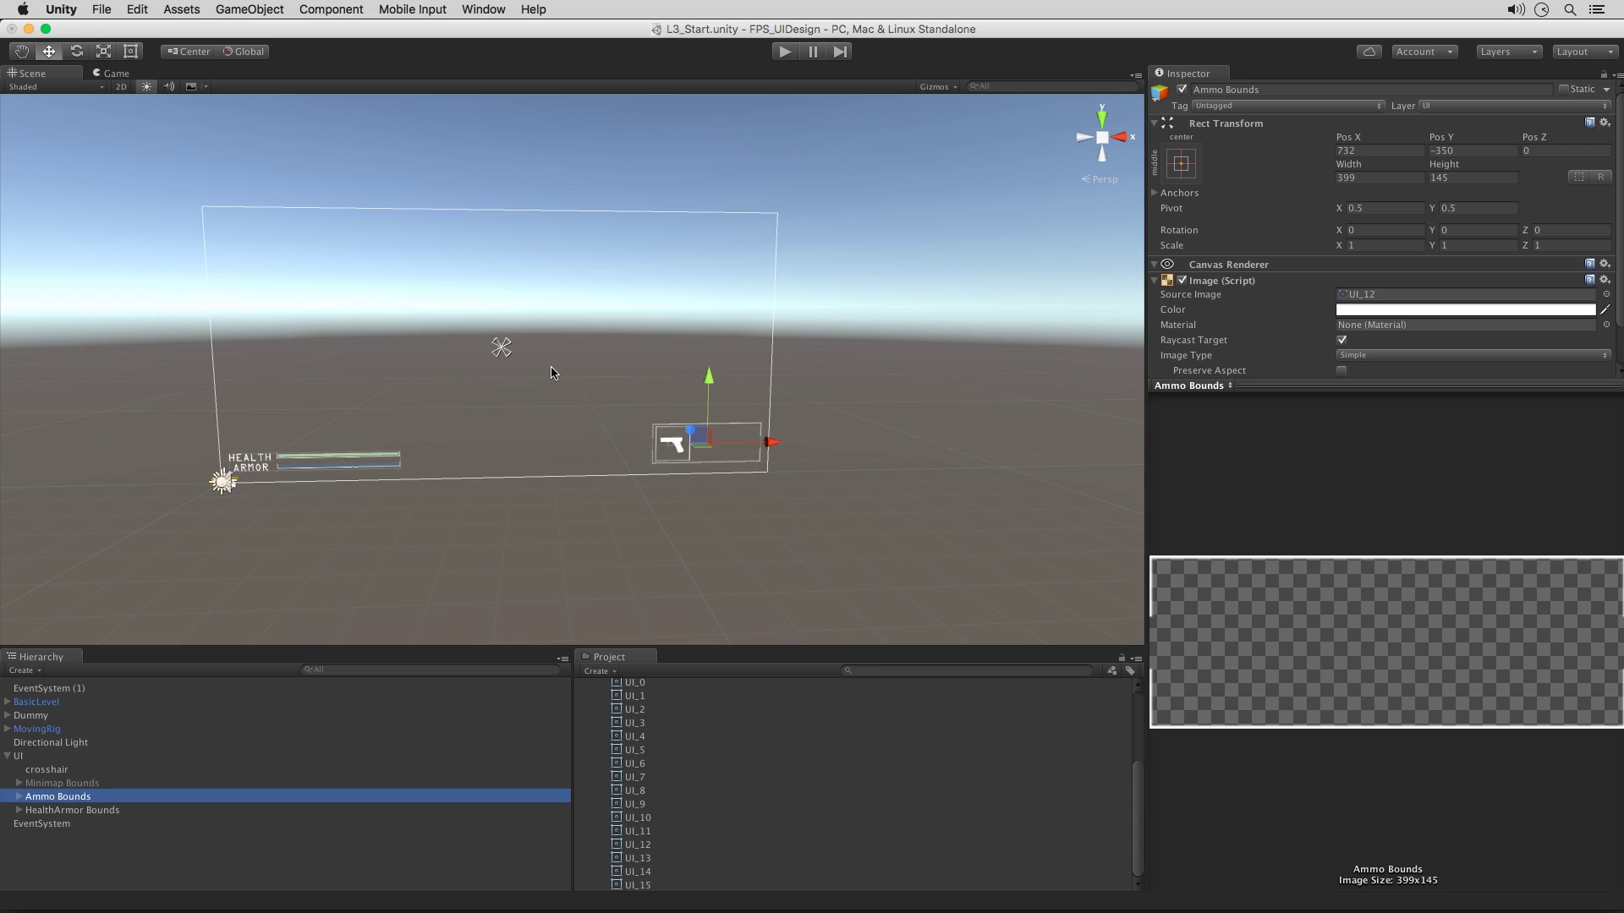
click(1189, 168)
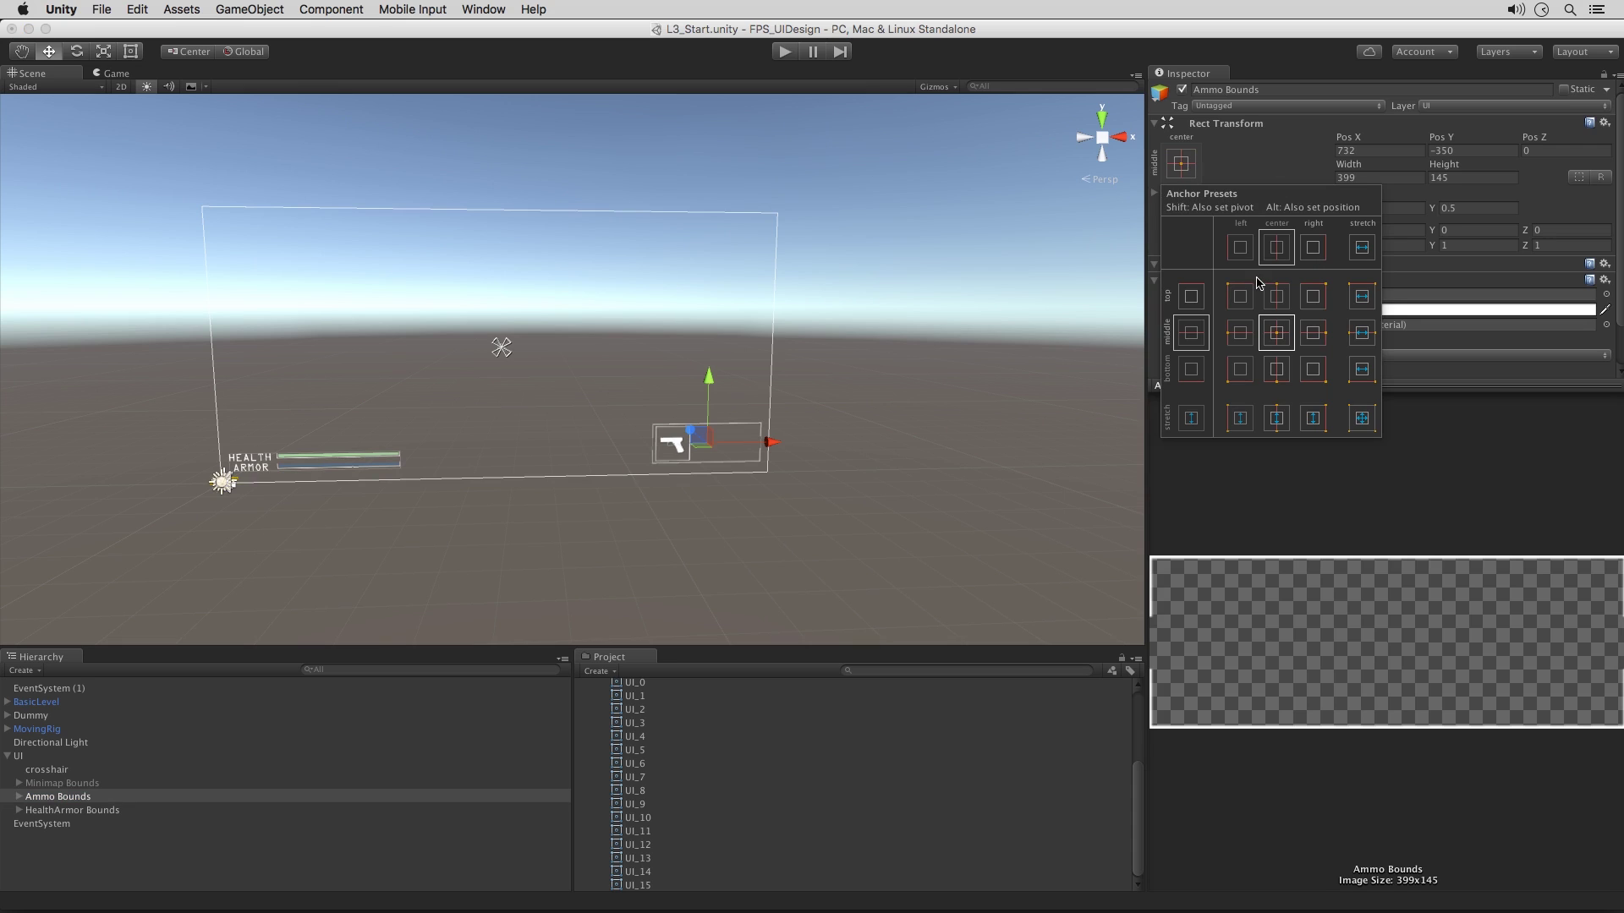
click(1316, 375)
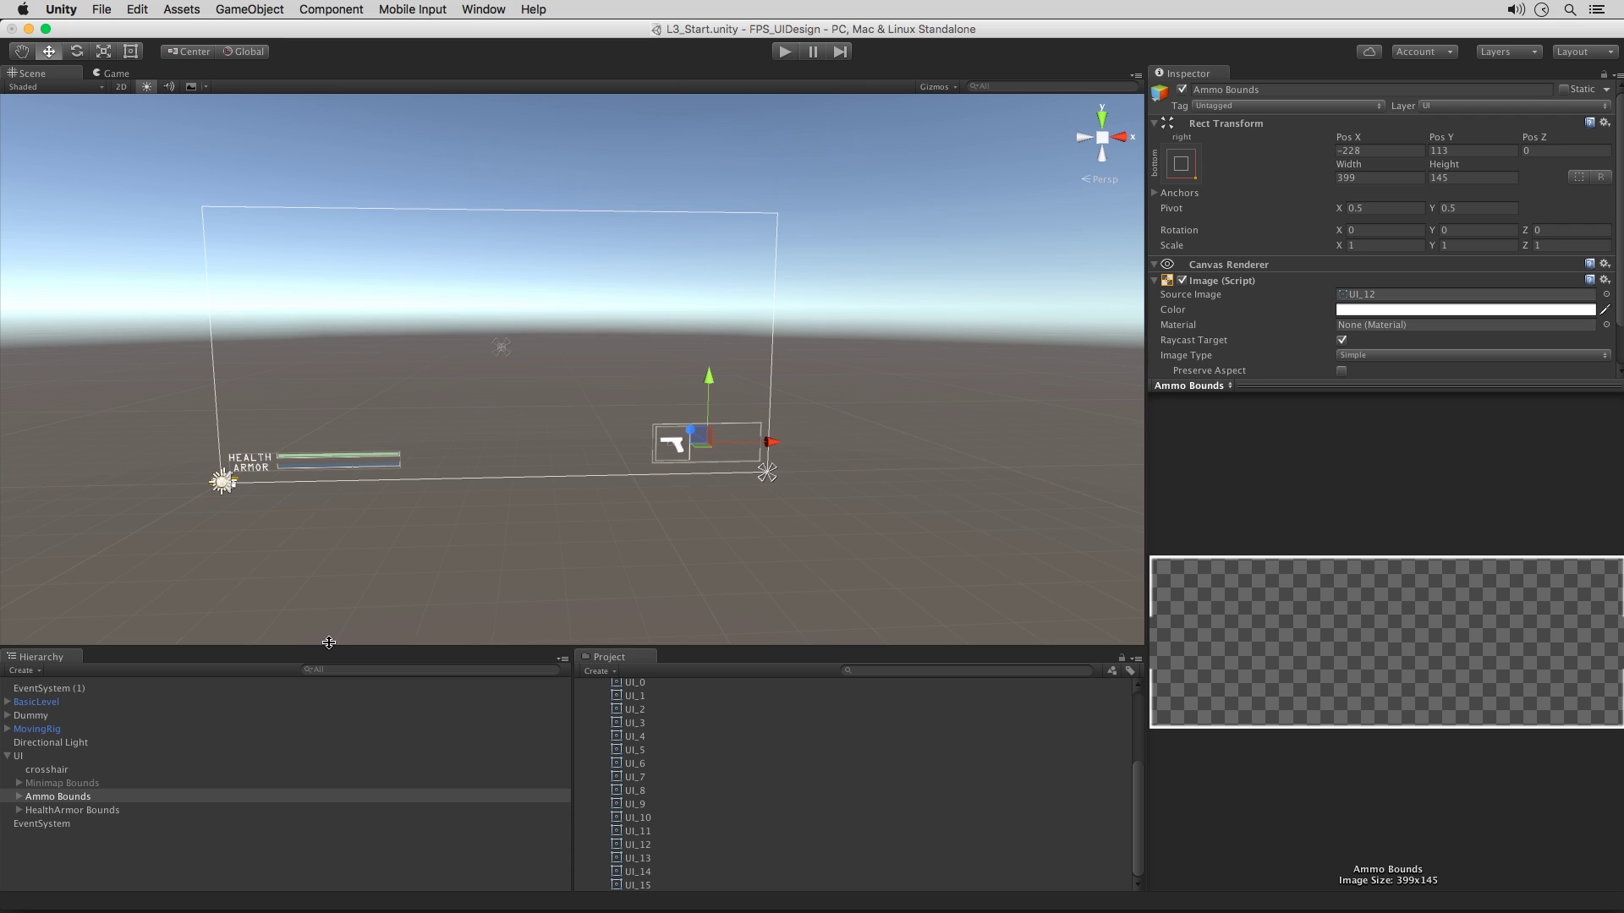
- Select the UI canvas and preview the interface in the Game view at 16:9 and 5:4 aspect ratios
click(18, 756)
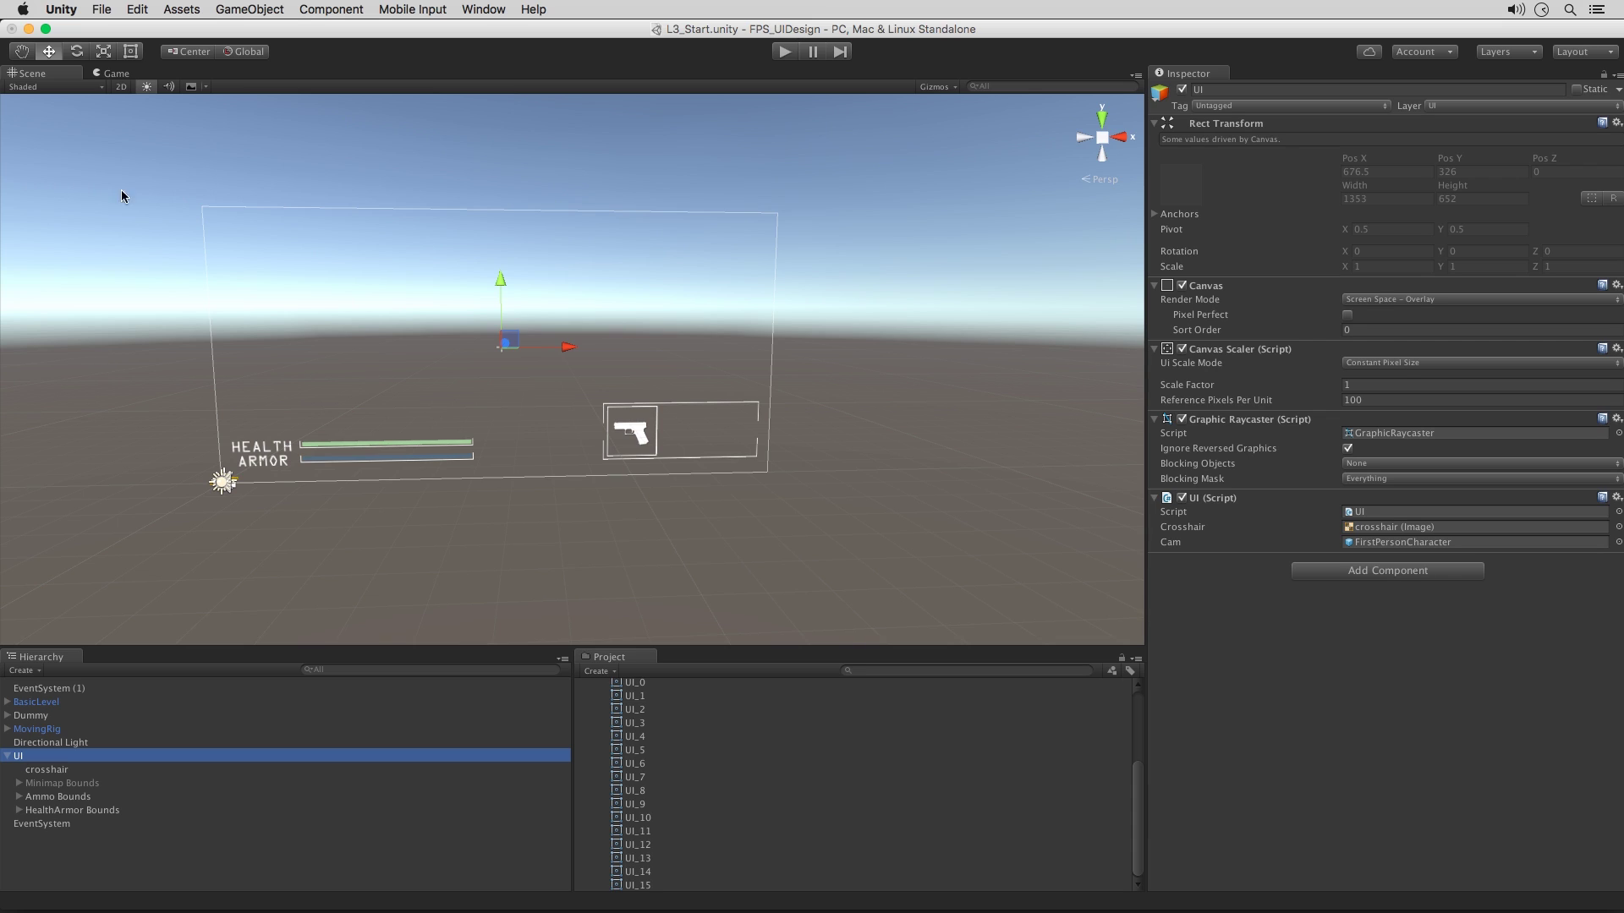
click(113, 74)
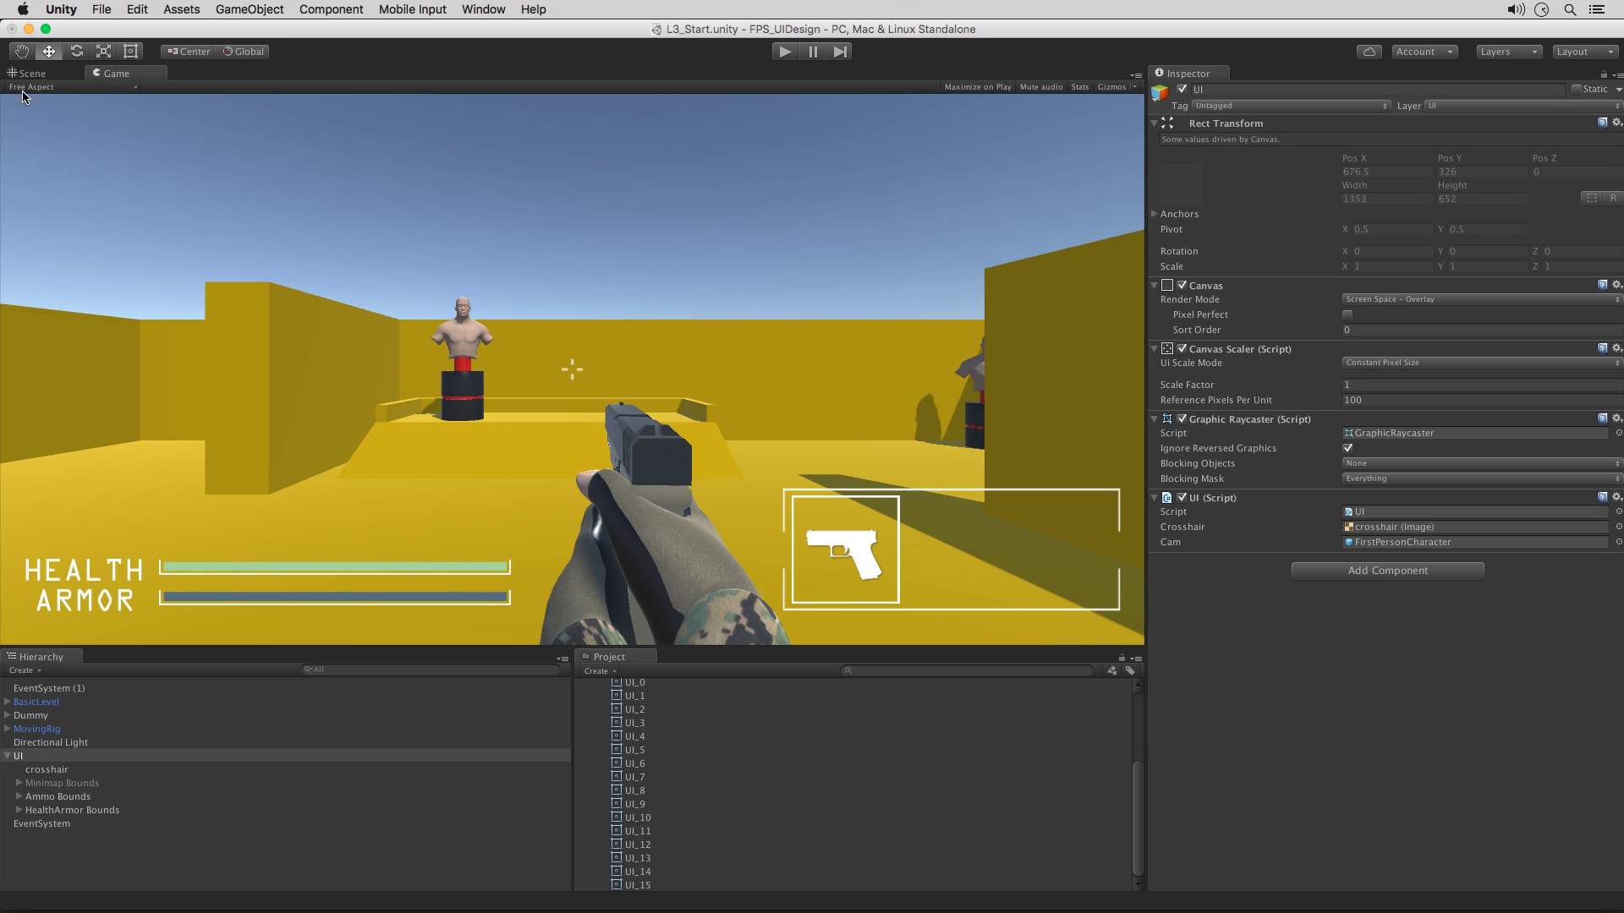
click(124, 88)
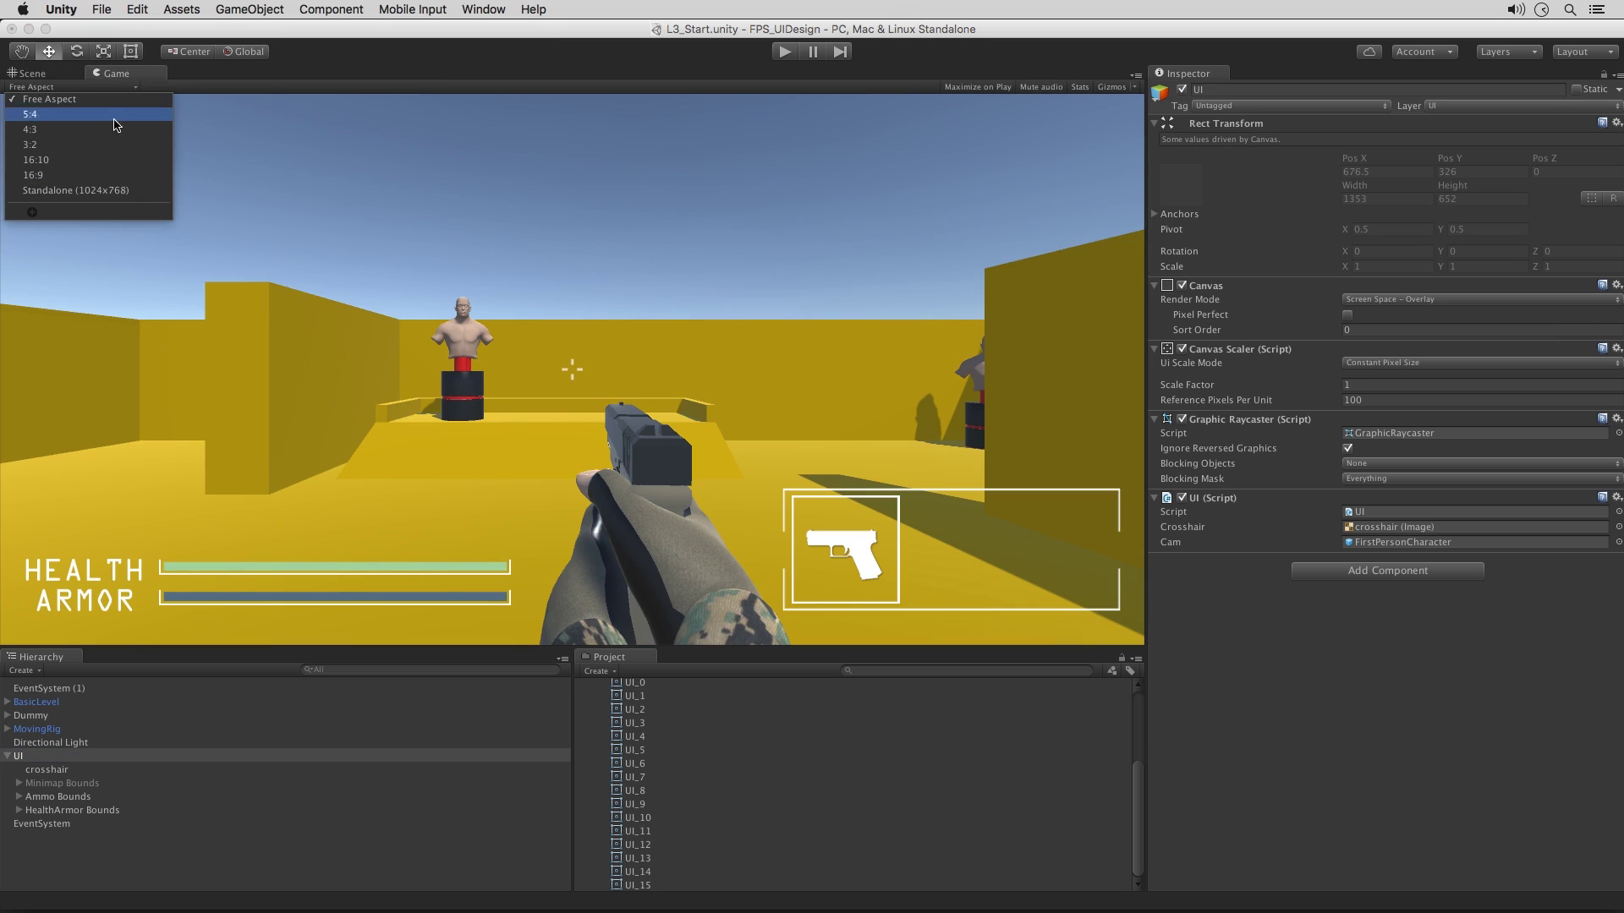
click(51, 170)
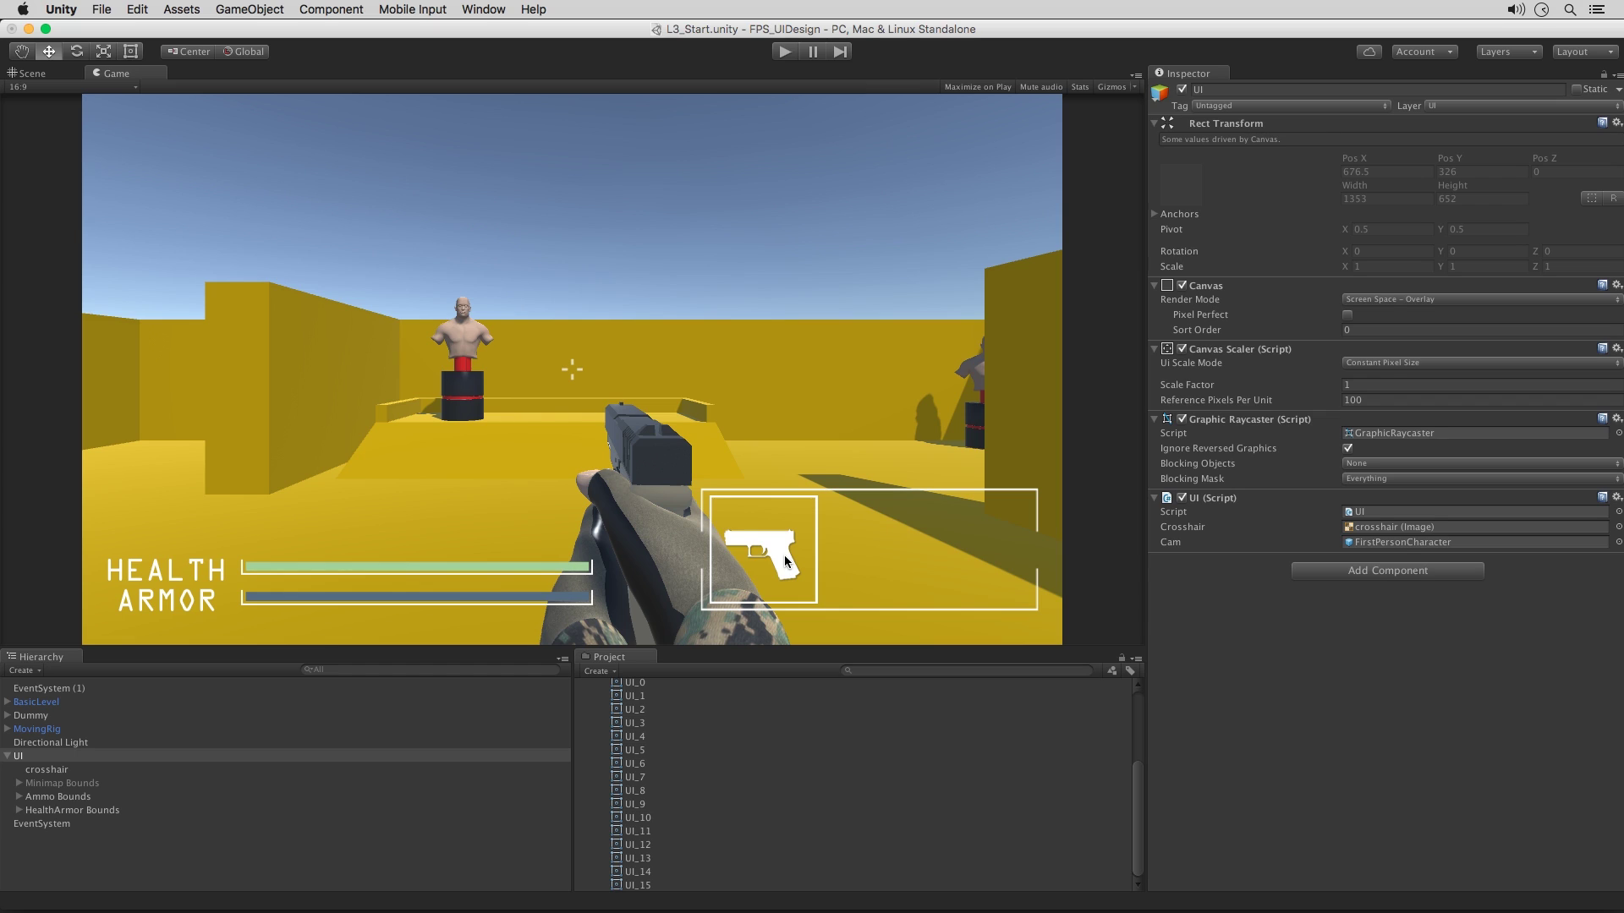
click(93, 86)
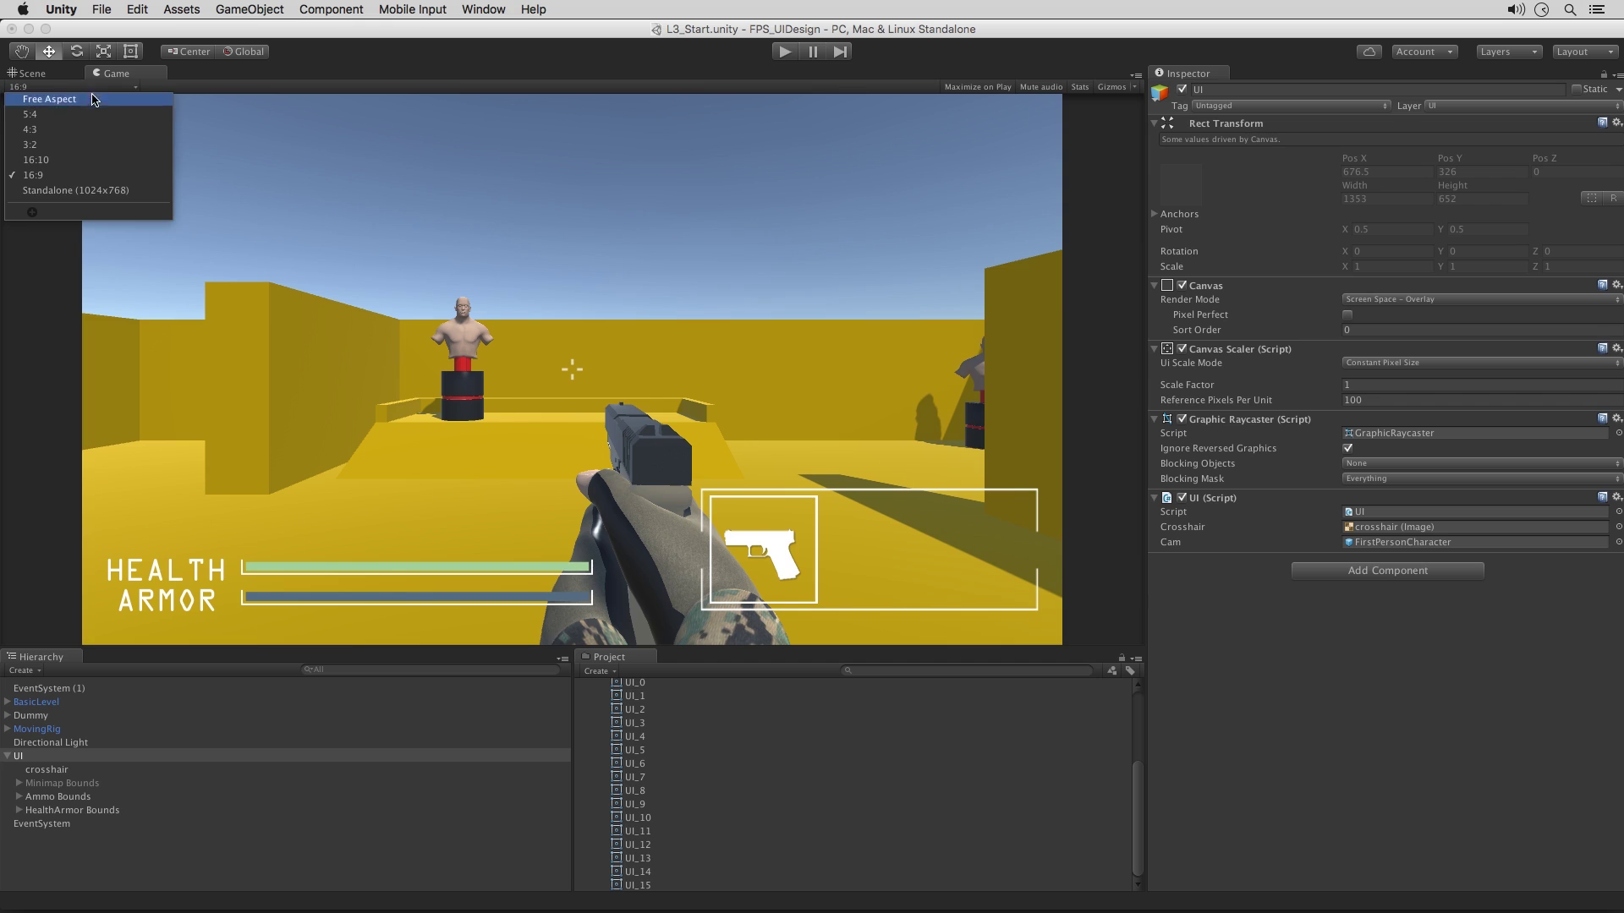
click(75, 115)
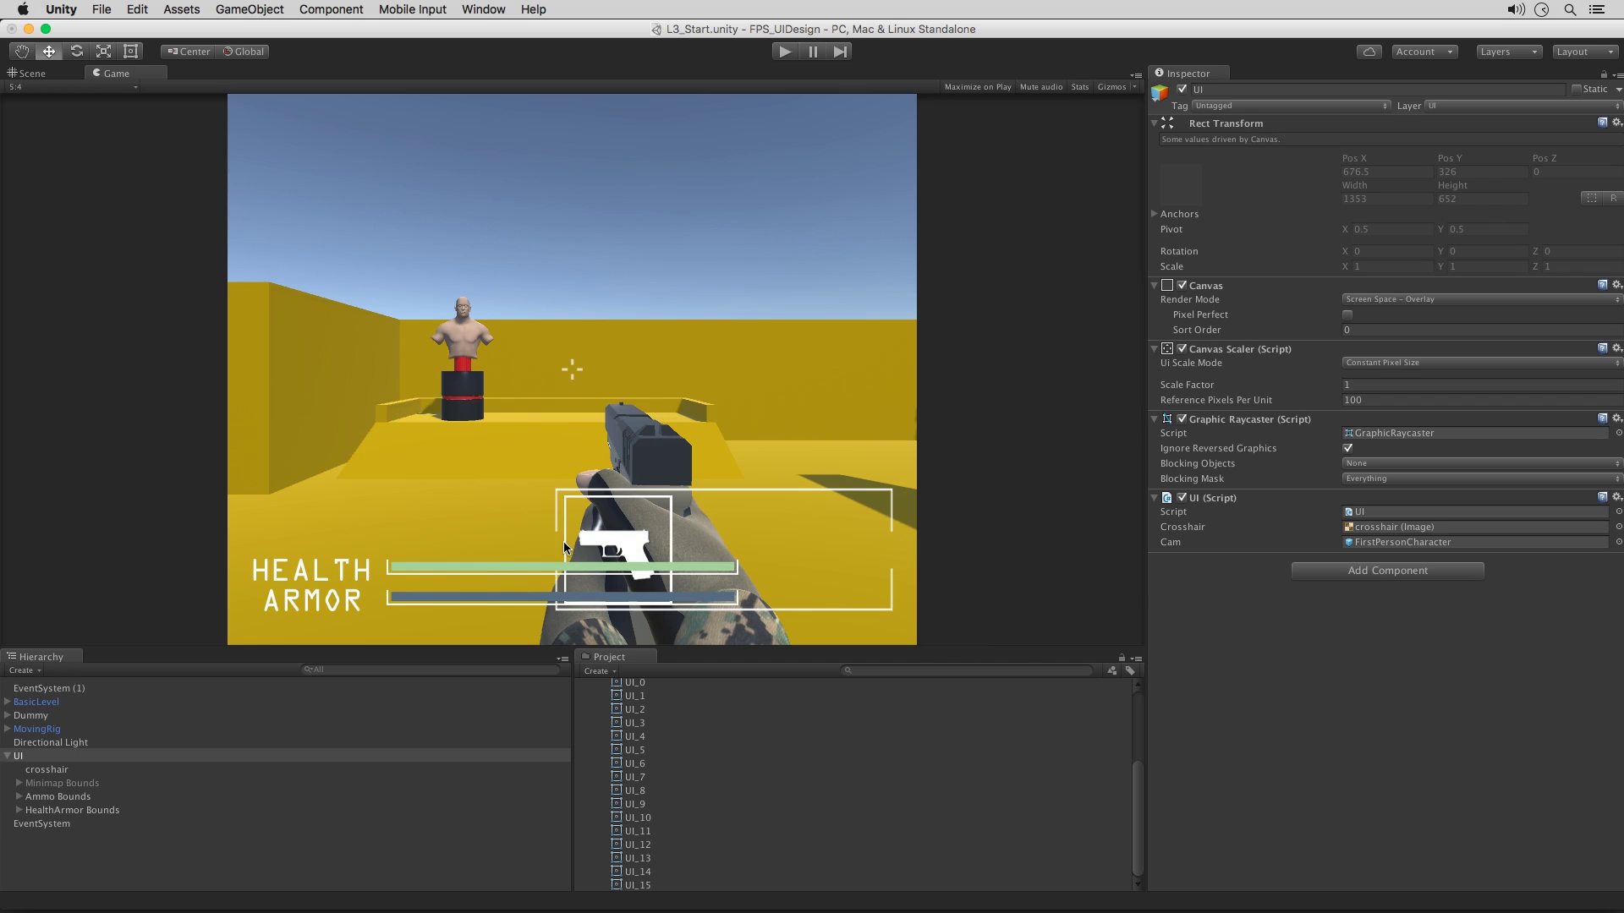
- Set the Canvas Scaler's UI Scale Mode to Scale With Screen Size and check its reference resolution
click(1399, 365)
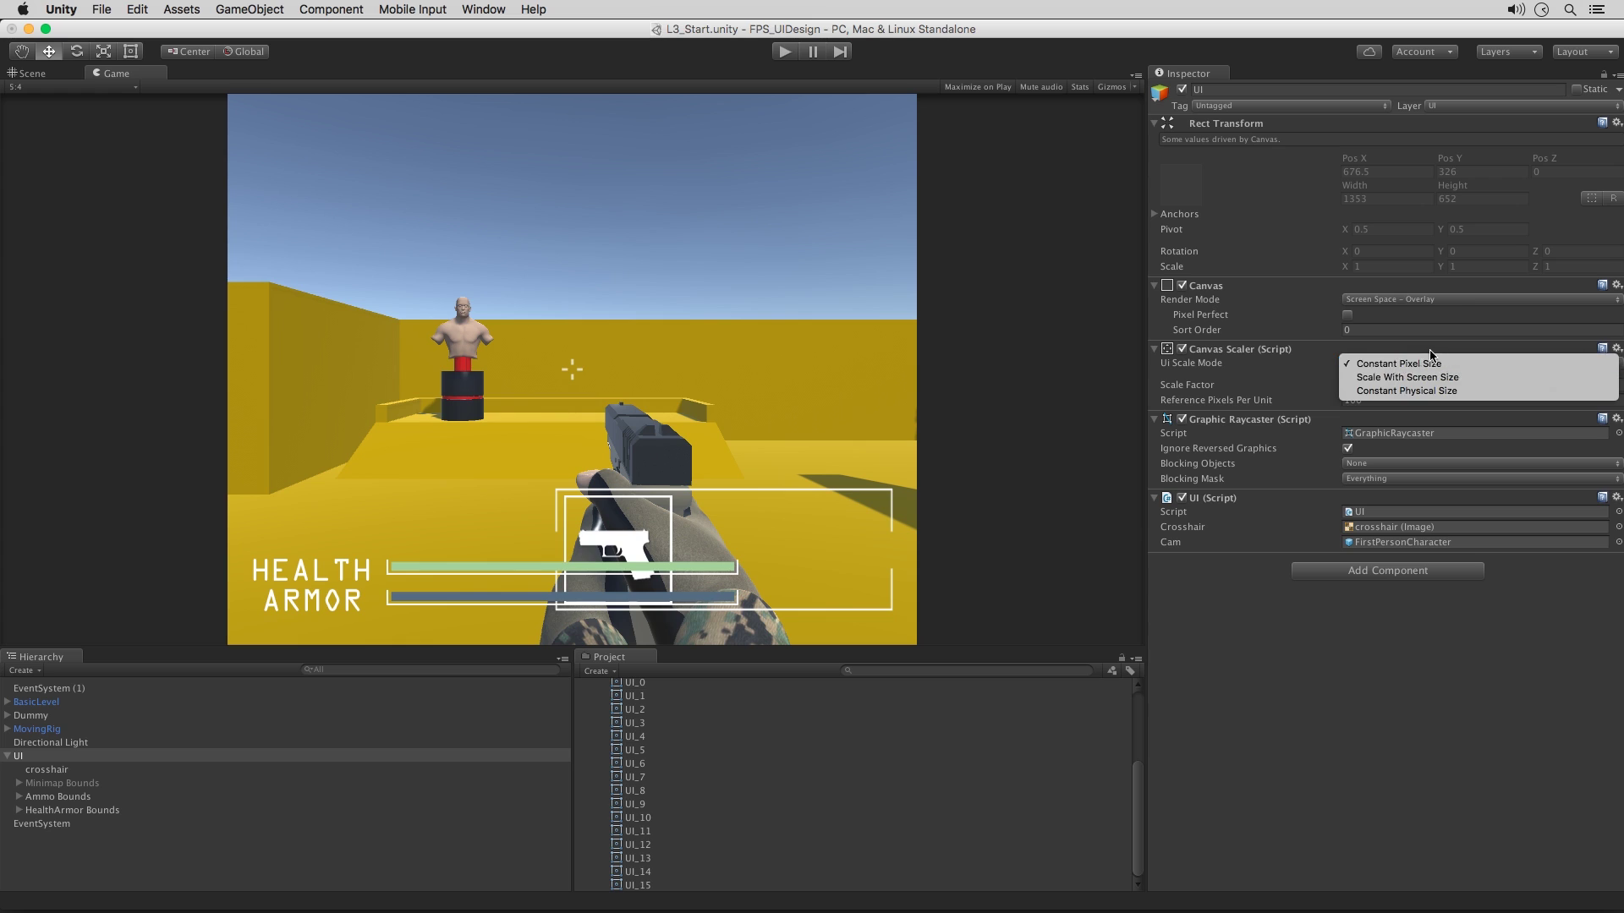
click(1378, 378)
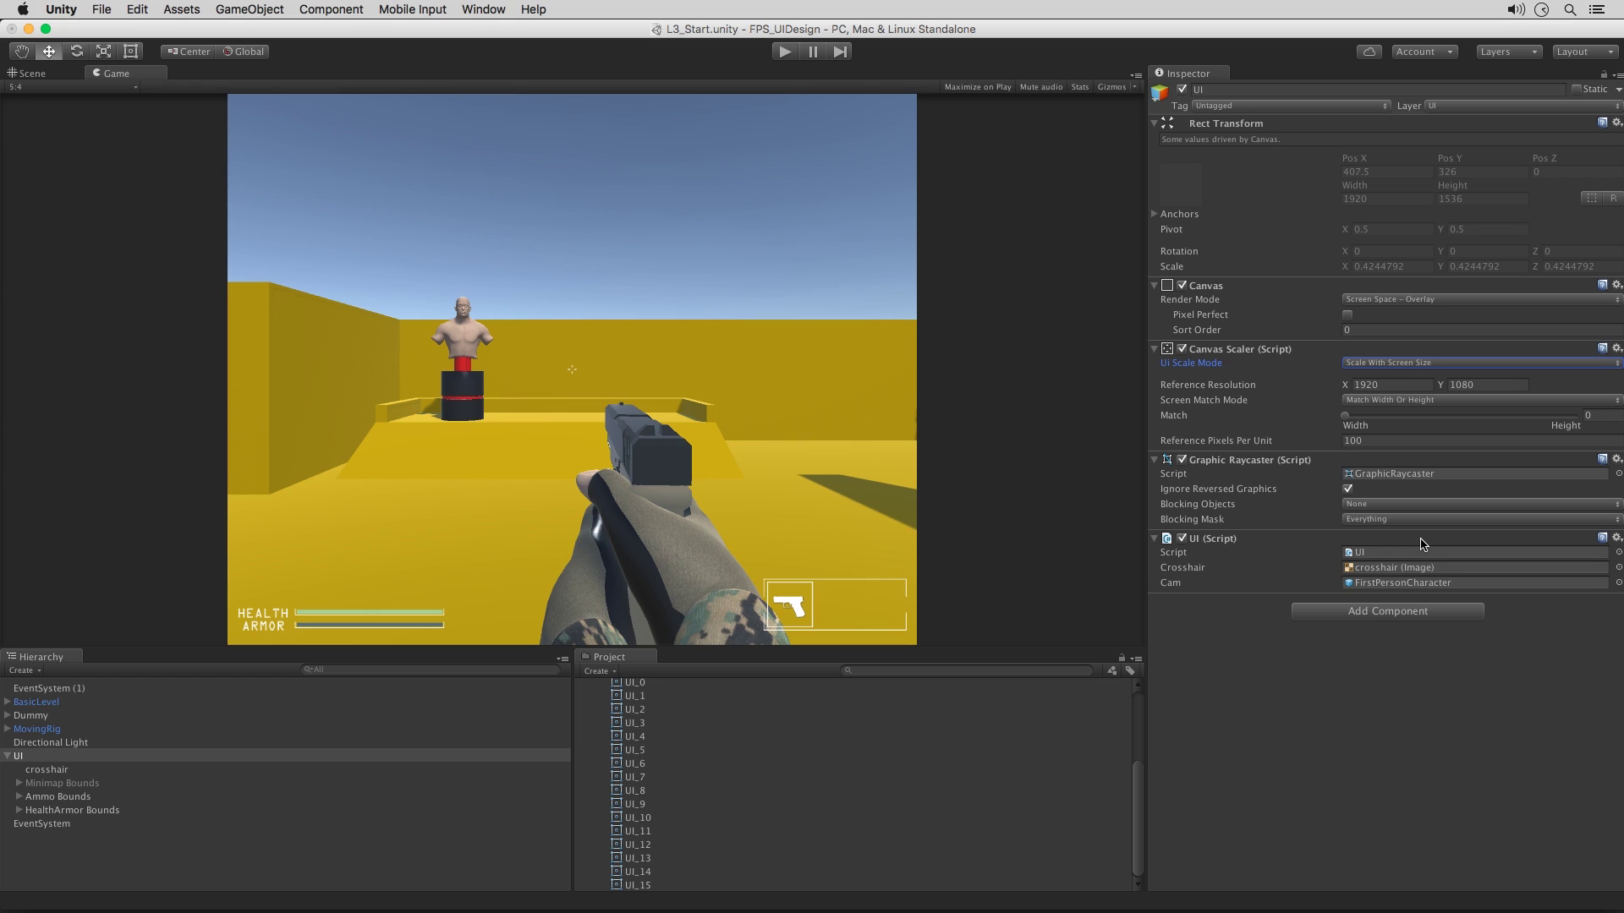
click(1389, 385)
key(Tab)
click(1391, 386)
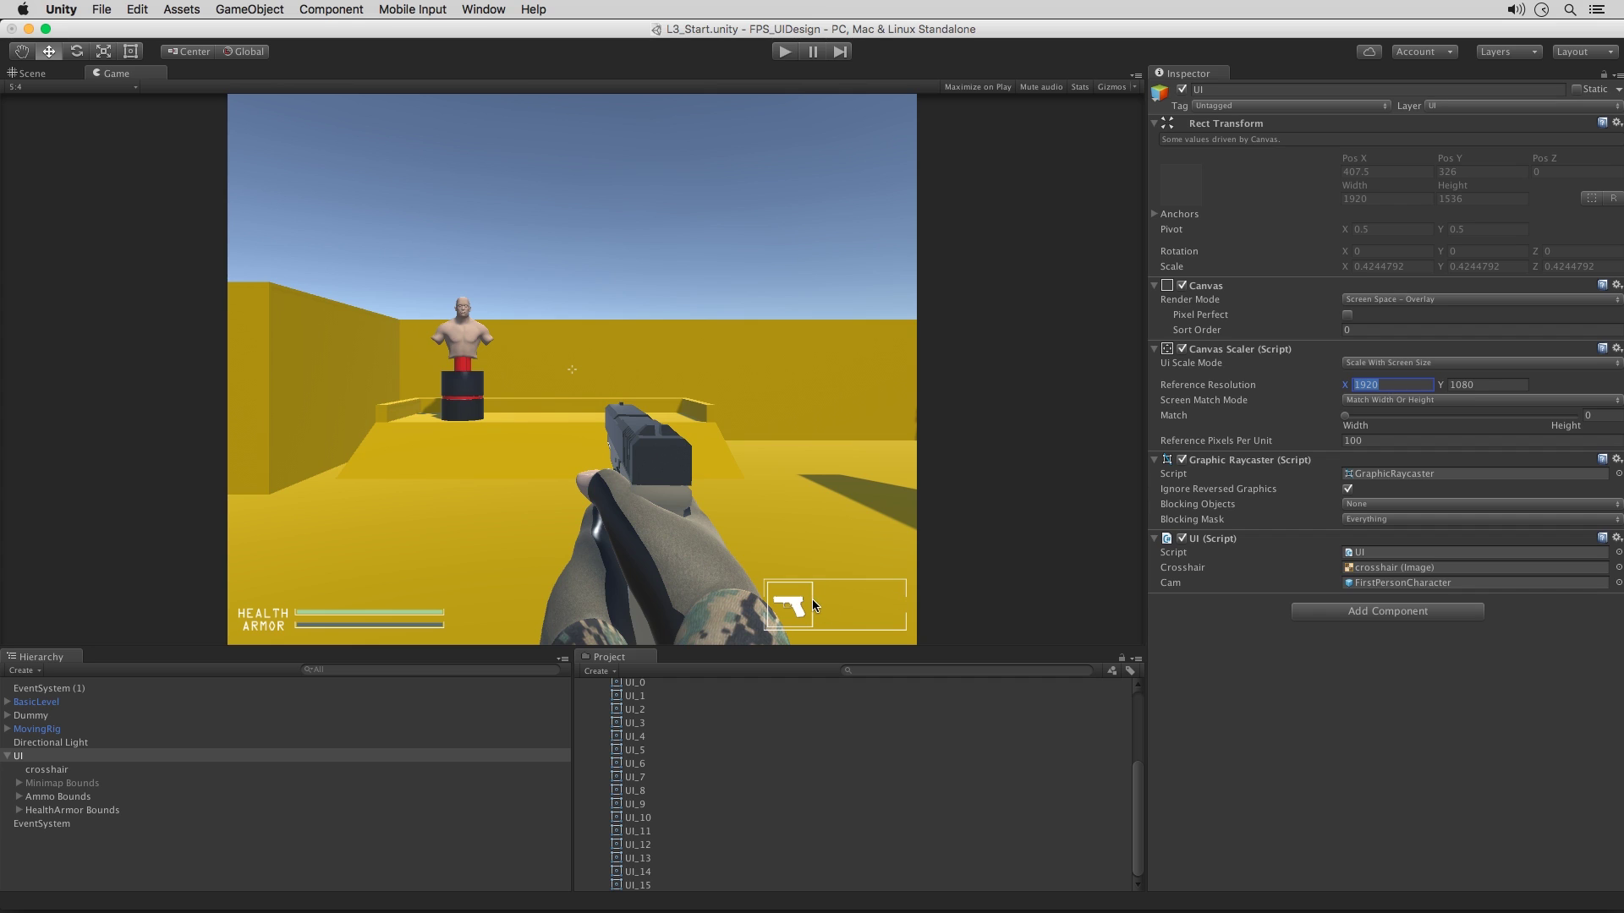
- Preview how the interface scales in the Game view at 4:3, 16:10 and 16:9 aspect ratios
click(74, 86)
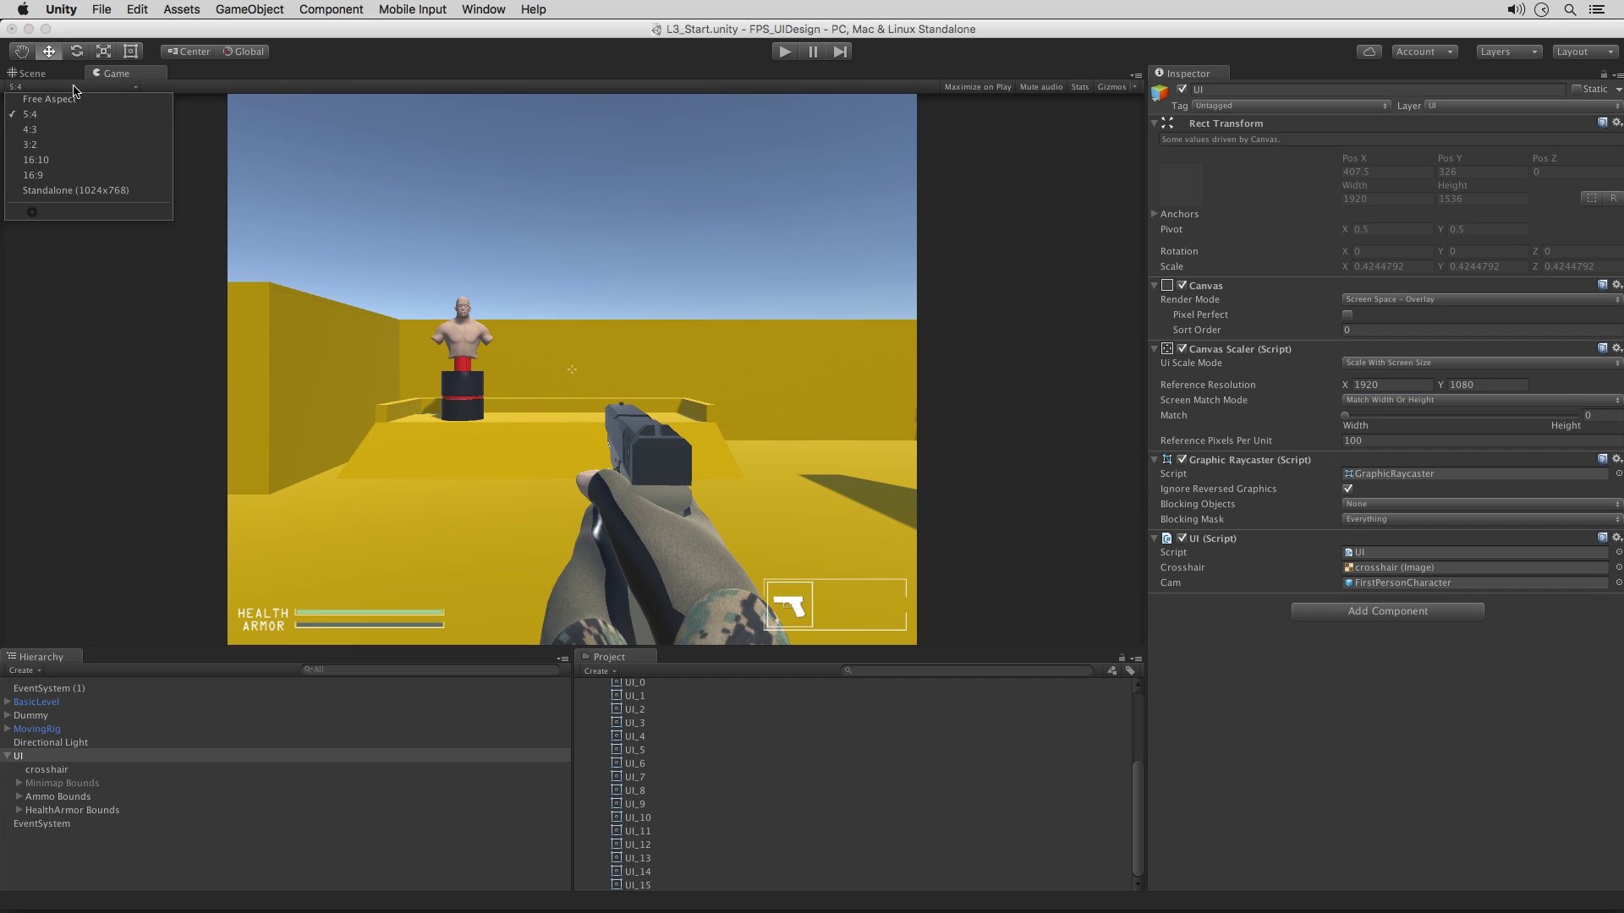
click(74, 131)
click(71, 87)
click(68, 160)
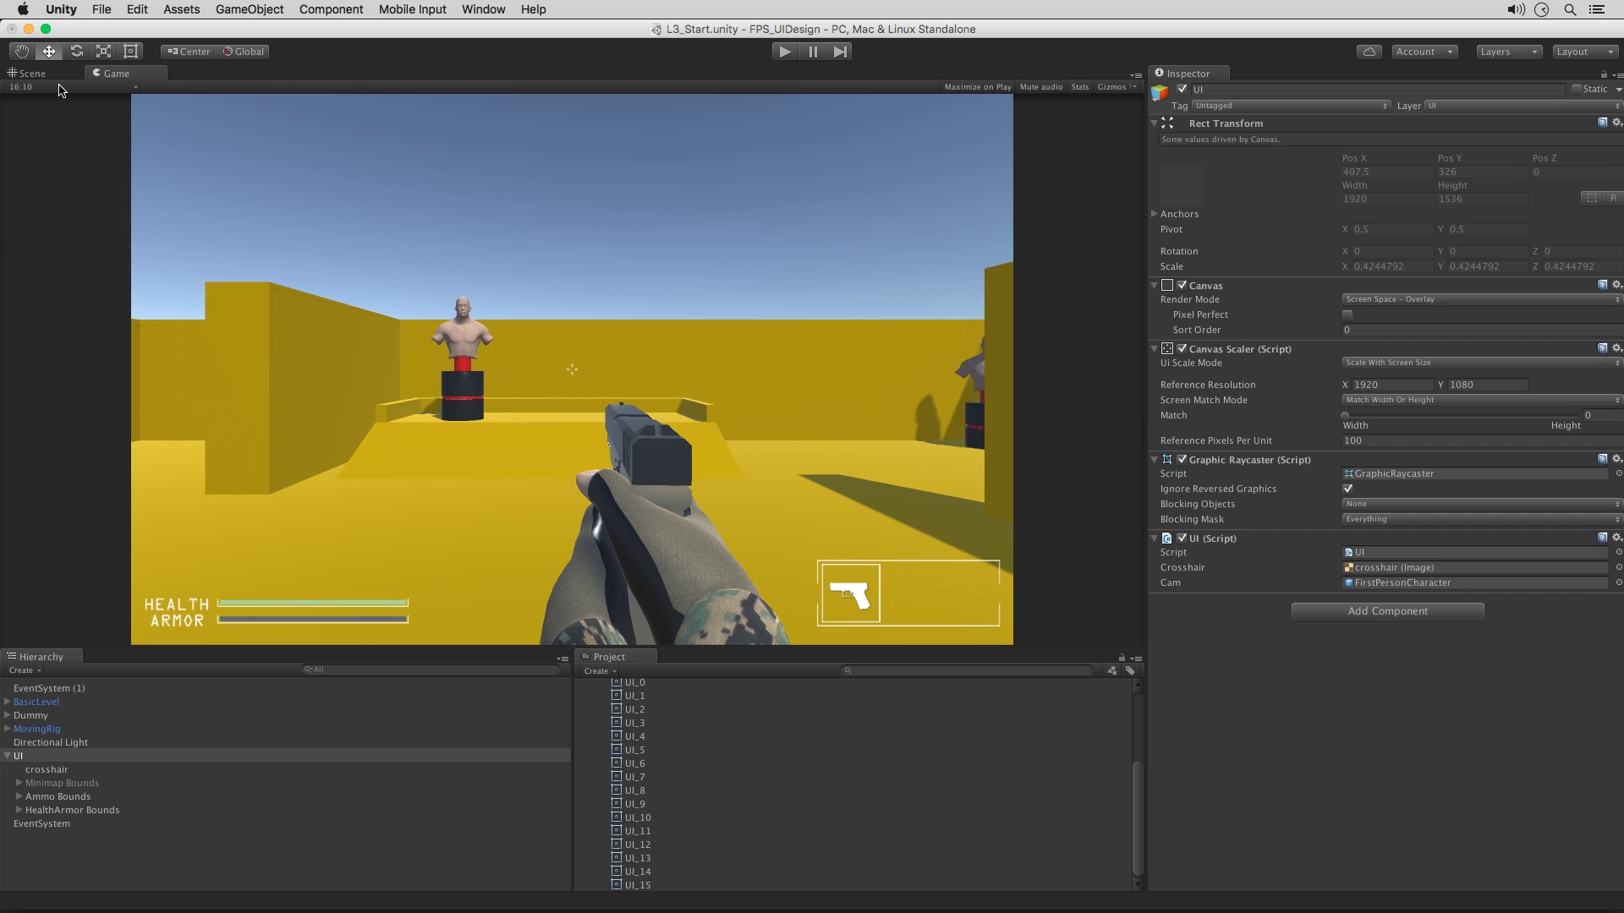
click(64, 87)
click(66, 175)
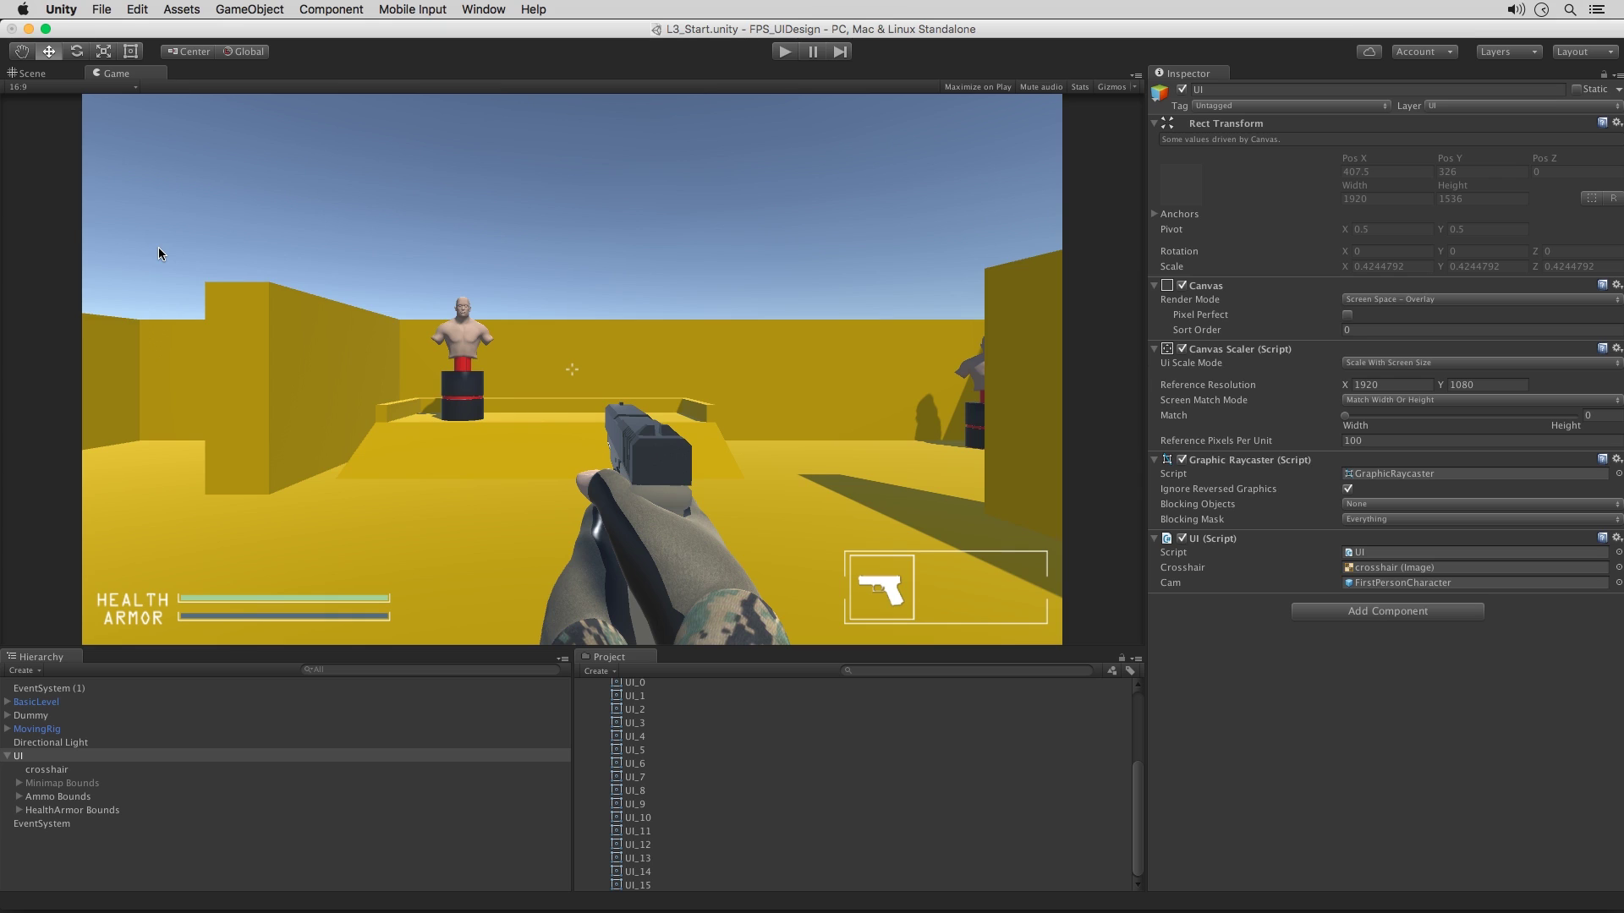